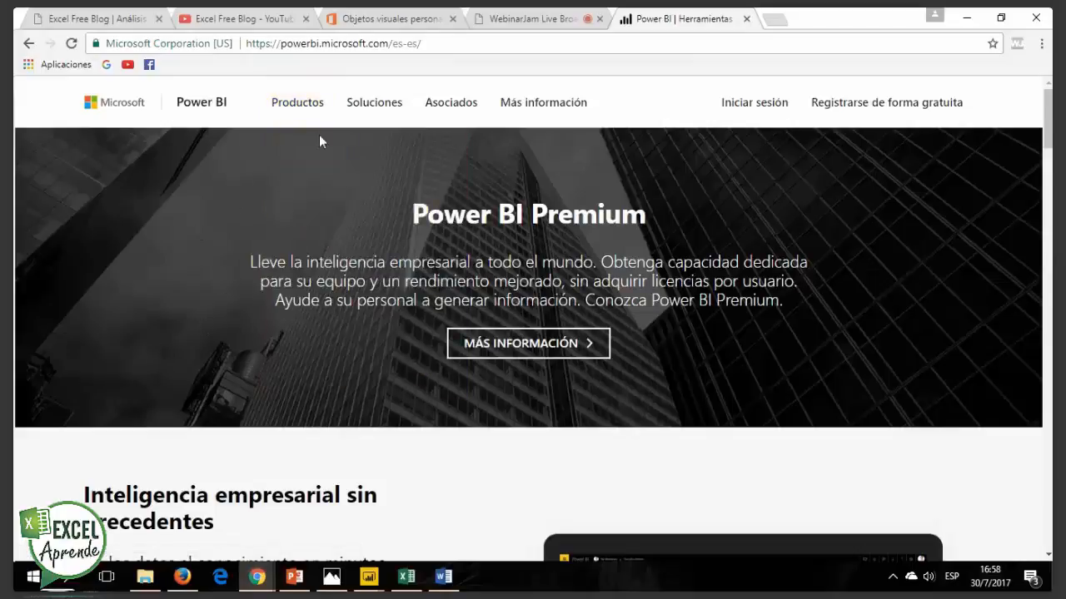
# Step: Open the advanced download options for the Power BI Desktop product on the Power BI site
pyautogui.moveTo(313, 117)
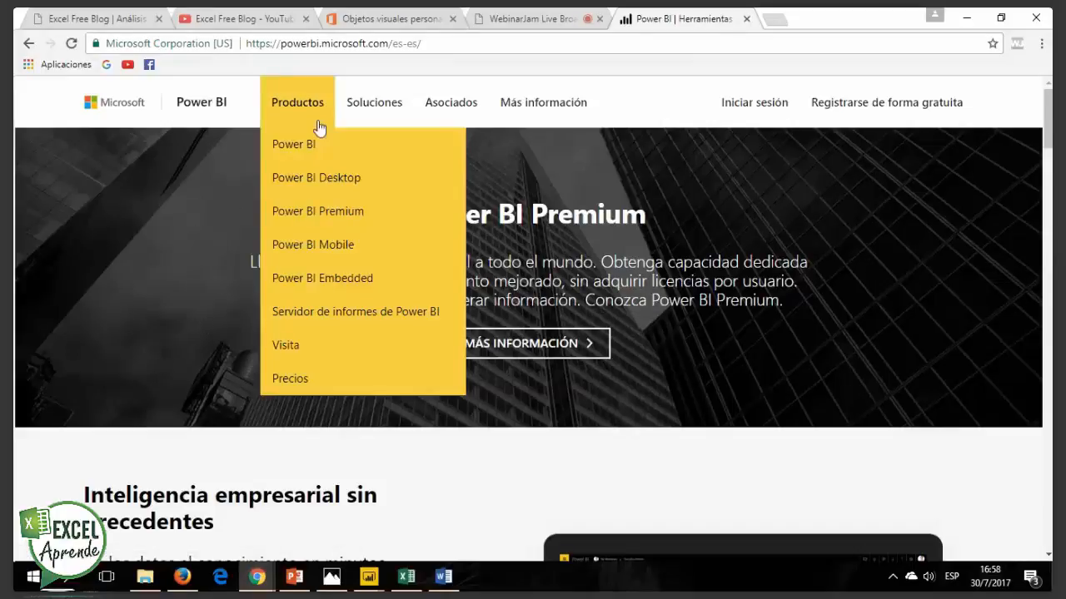
pyautogui.click(299, 180)
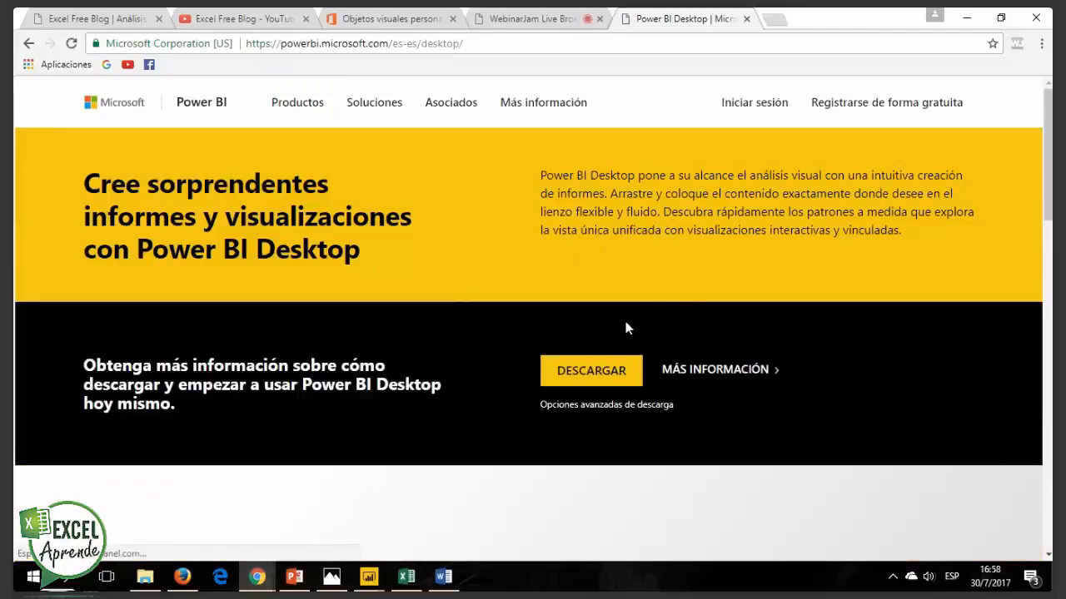
pyautogui.click(587, 407)
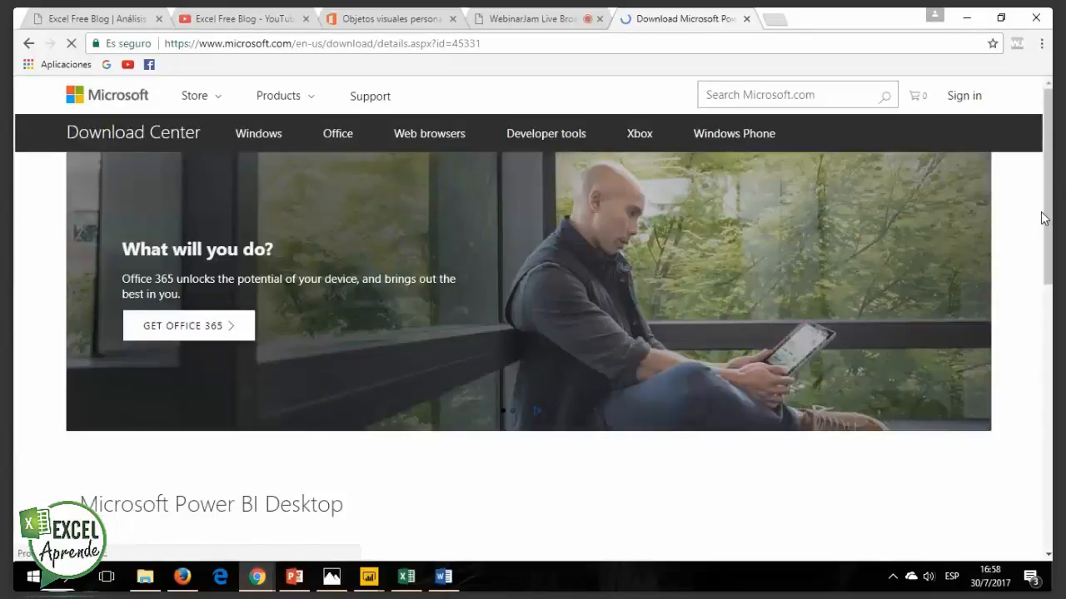
# Step: Set the Power BI Desktop download language to Spanish
pyautogui.scroll(-2, 1043, 218)
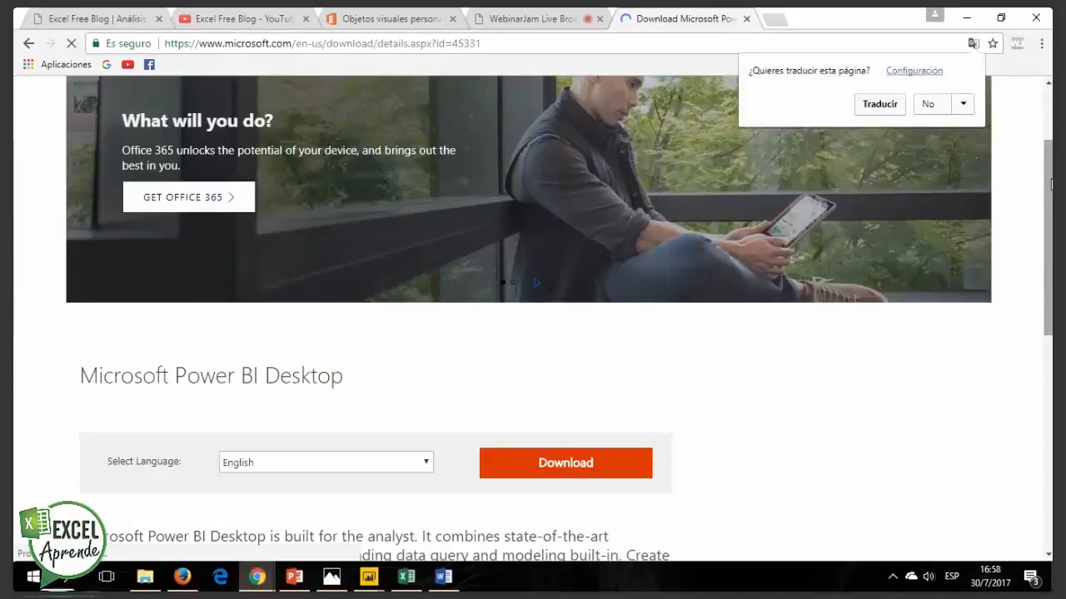
pyautogui.scroll(-2, 490, 396)
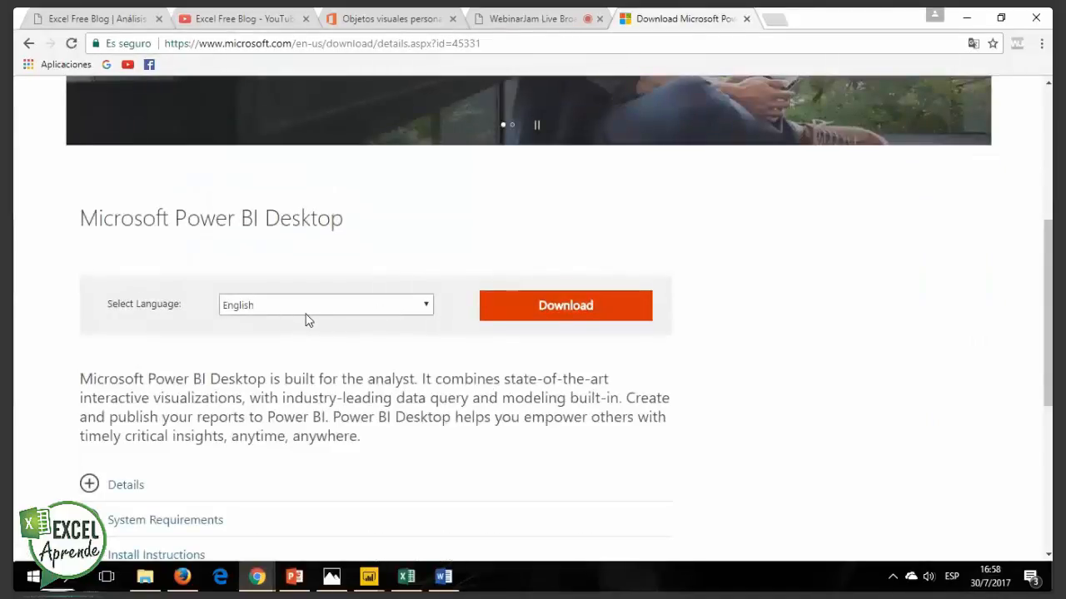
pyautogui.click(422, 304)
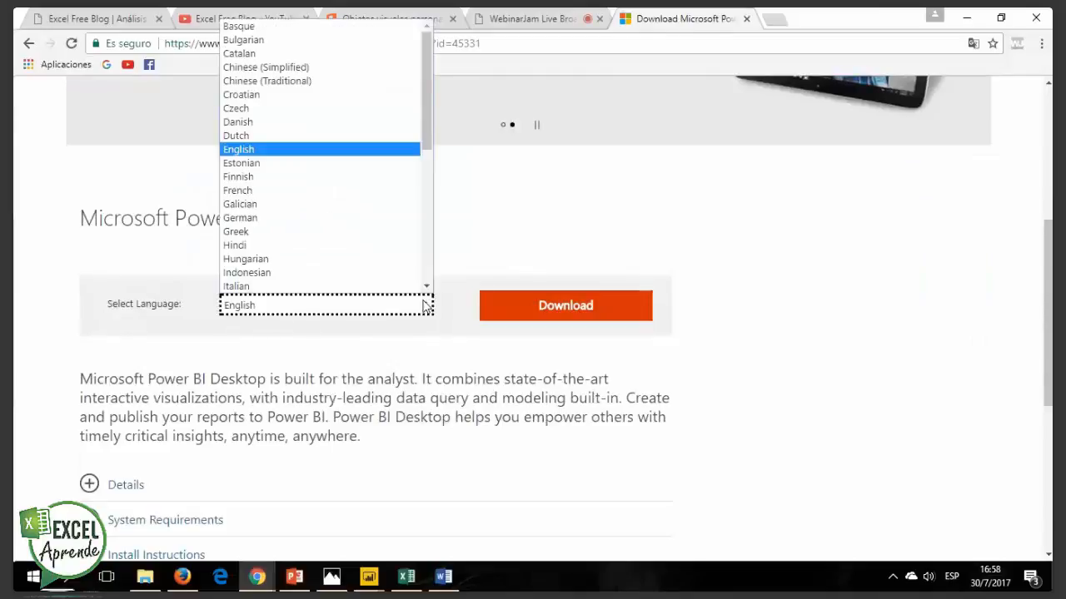
pyautogui.moveTo(424, 142); pyautogui.dragTo(417, 258)
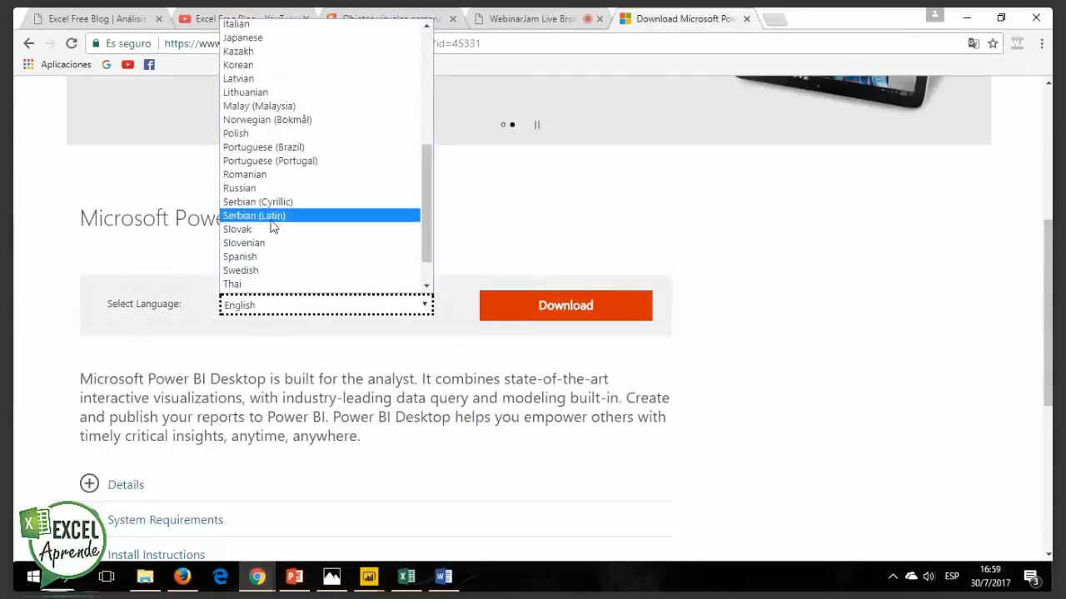
pyautogui.click(330, 260)
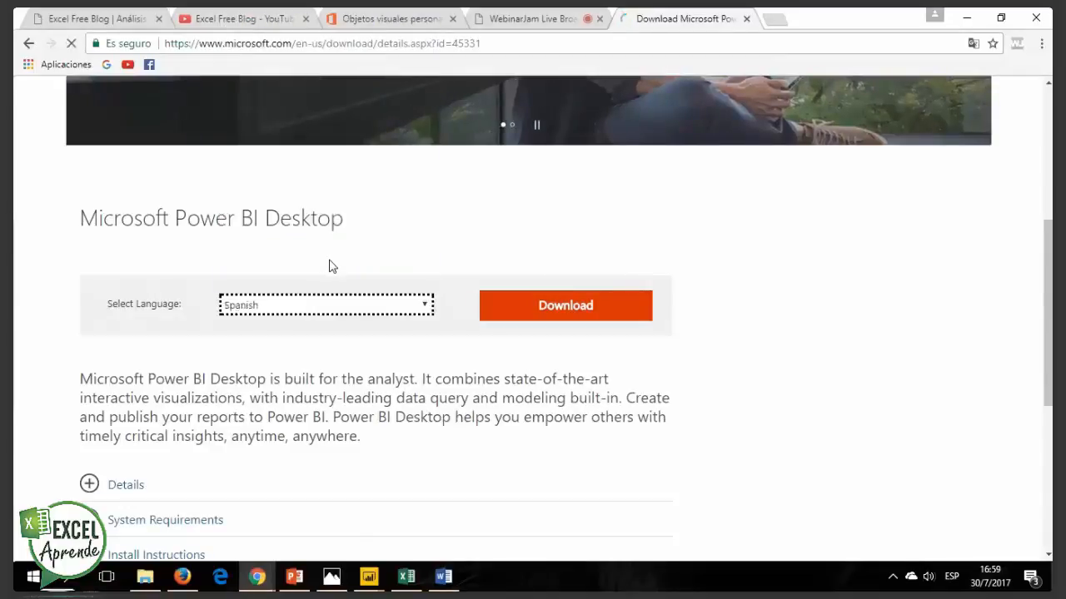
# Step: Request the Spanish Power BI Desktop download to bring up the choice of installer files
pyautogui.click(591, 314)
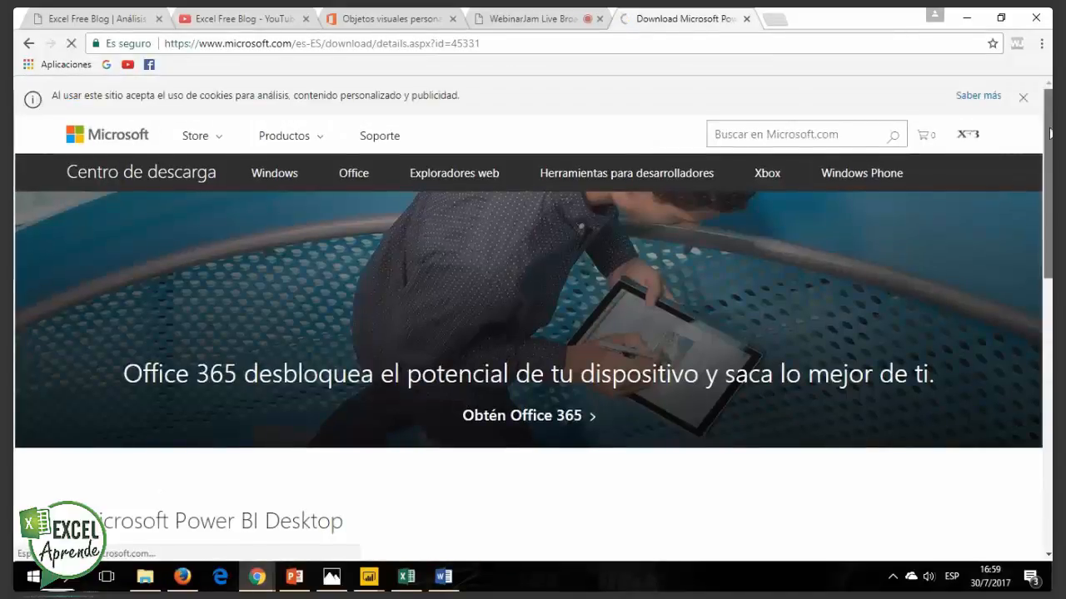
pyautogui.moveTo(1048, 136); pyautogui.dragTo(1041, 233)
pyautogui.click(574, 379)
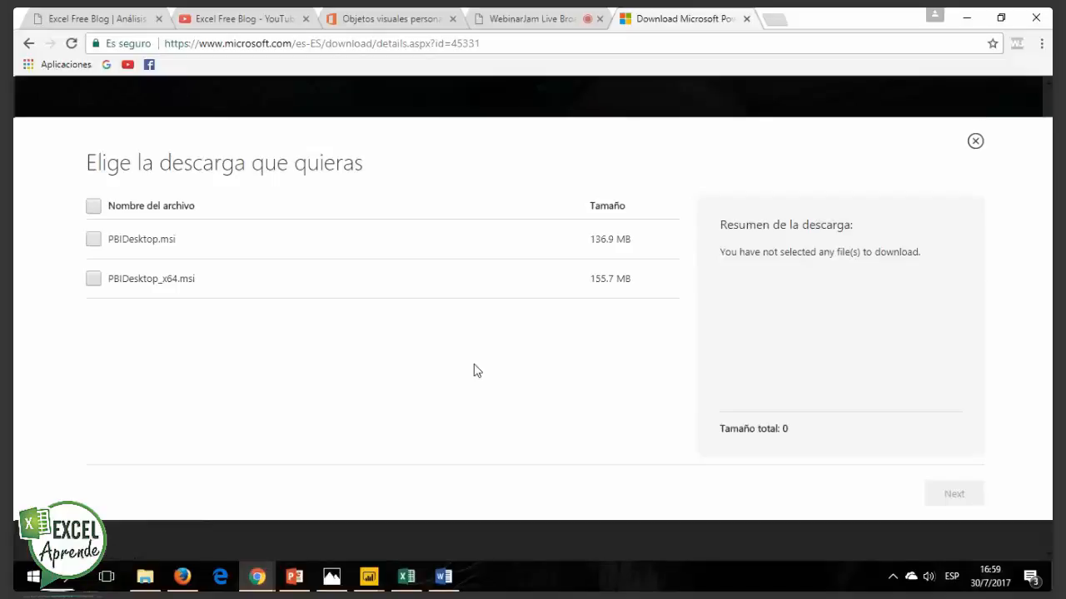
# Step: Switch to the Webinar Power BI (Inicial) file in Power BI Desktop and collapse the Medidas Generales fields
pyautogui.moveTo(376, 579)
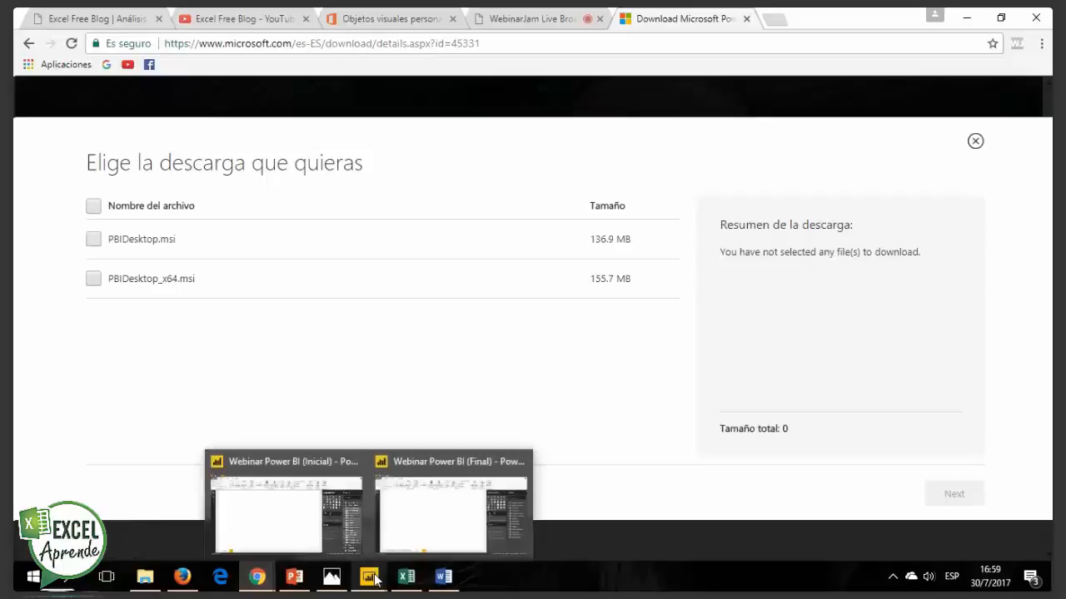
pyautogui.click(305, 543)
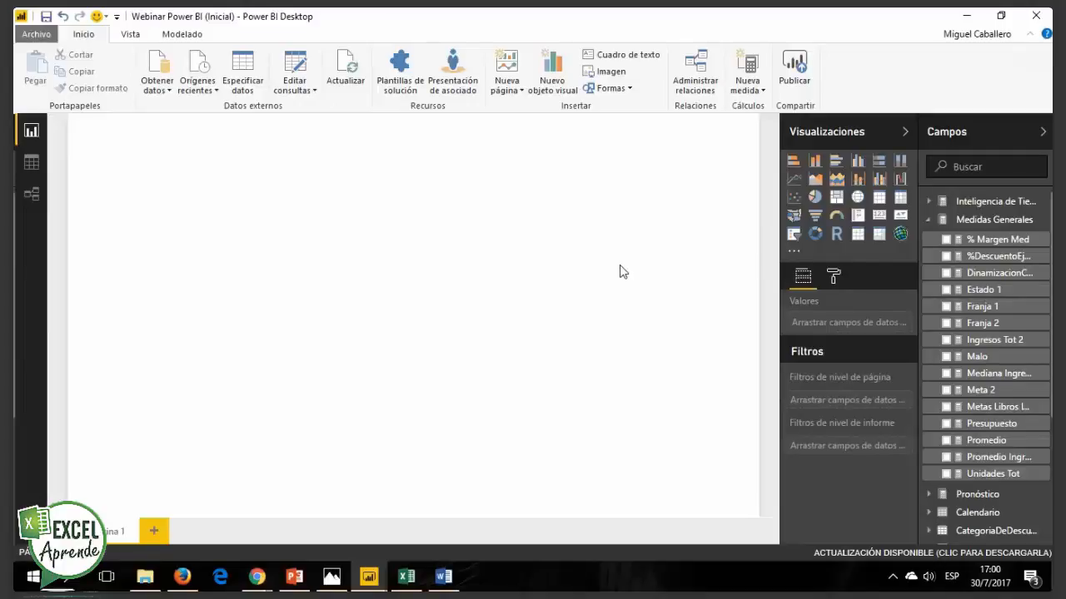
pyautogui.click(926, 222)
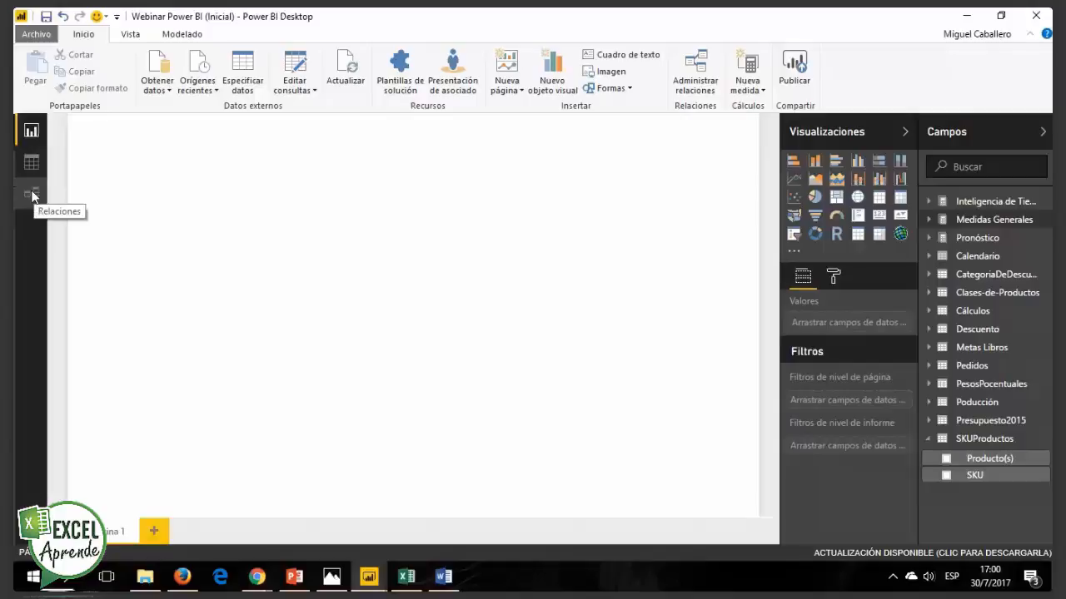
# Step: Look over the SKUProductos table's data and examine the relationship diagram across all of the model's tables
pyautogui.click(35, 165)
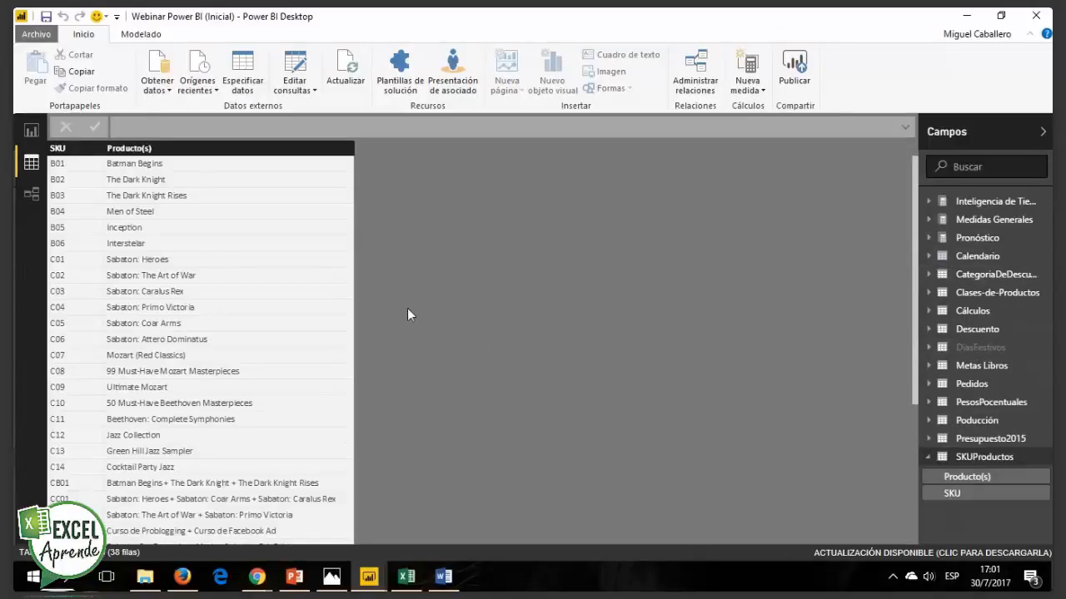
pyautogui.click(29, 202)
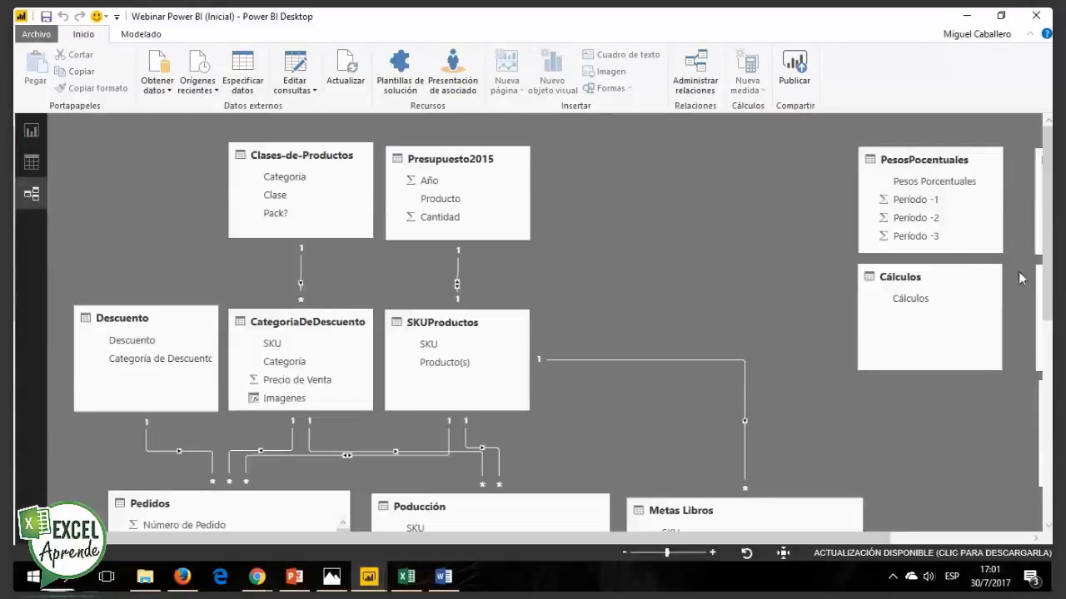
pyautogui.moveTo(1048, 249); pyautogui.dragTo(1047, 307)
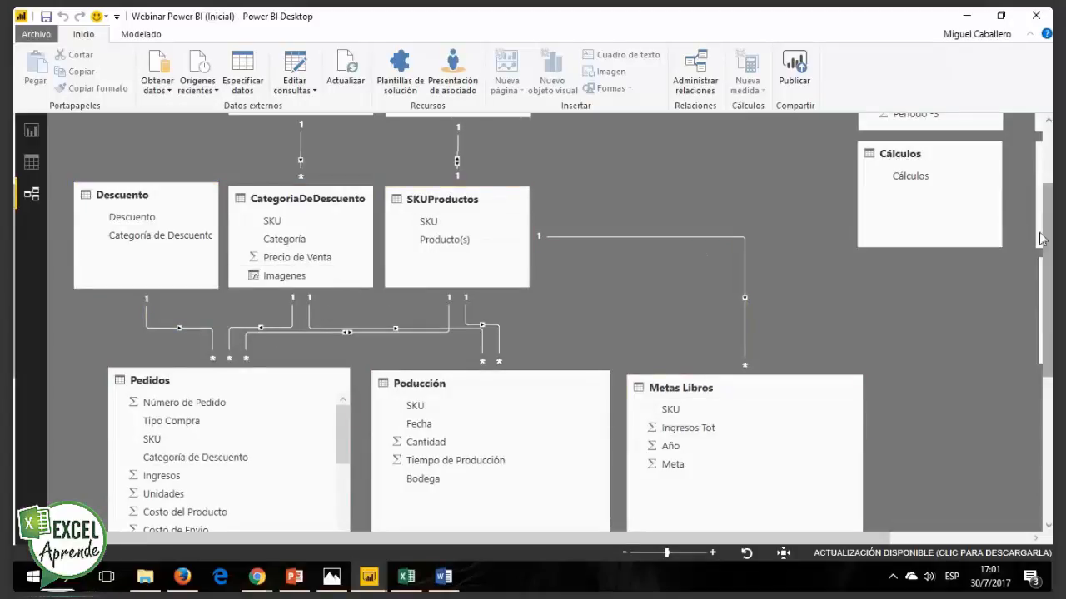
pyautogui.scroll(3, 698, 357)
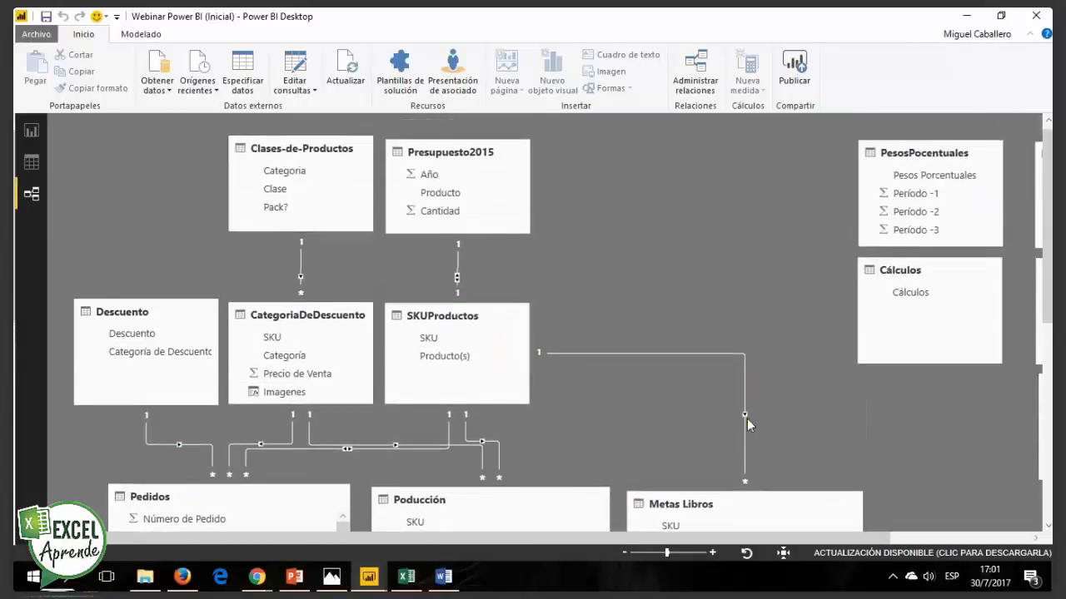
pyautogui.moveTo(1047, 266); pyautogui.dragTo(1044, 314)
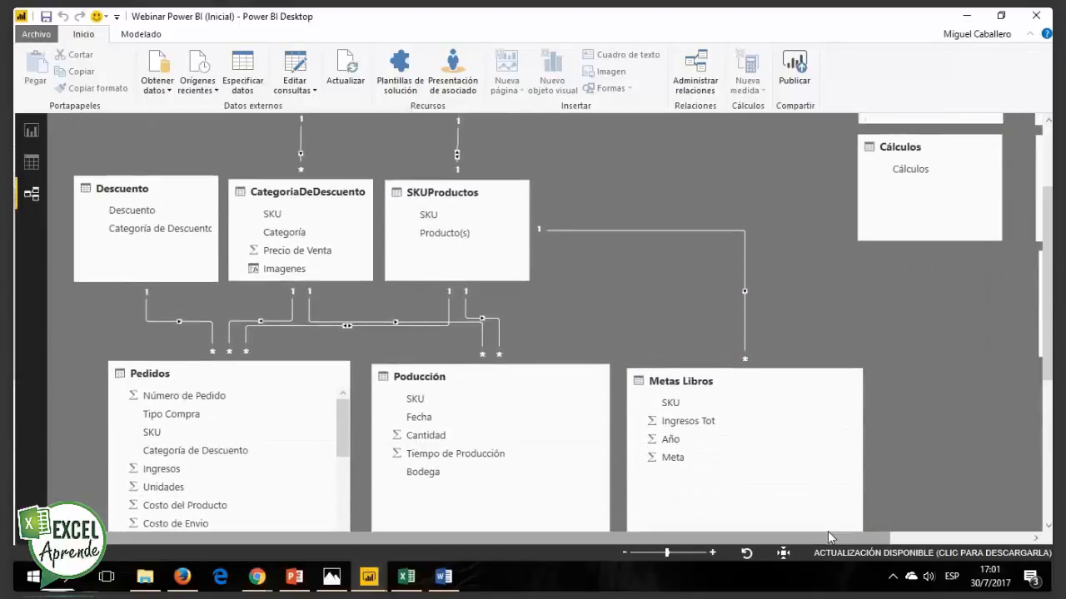
pyautogui.scroll(-6, 1021, 378)
pyautogui.scroll(-1, 1019, 373)
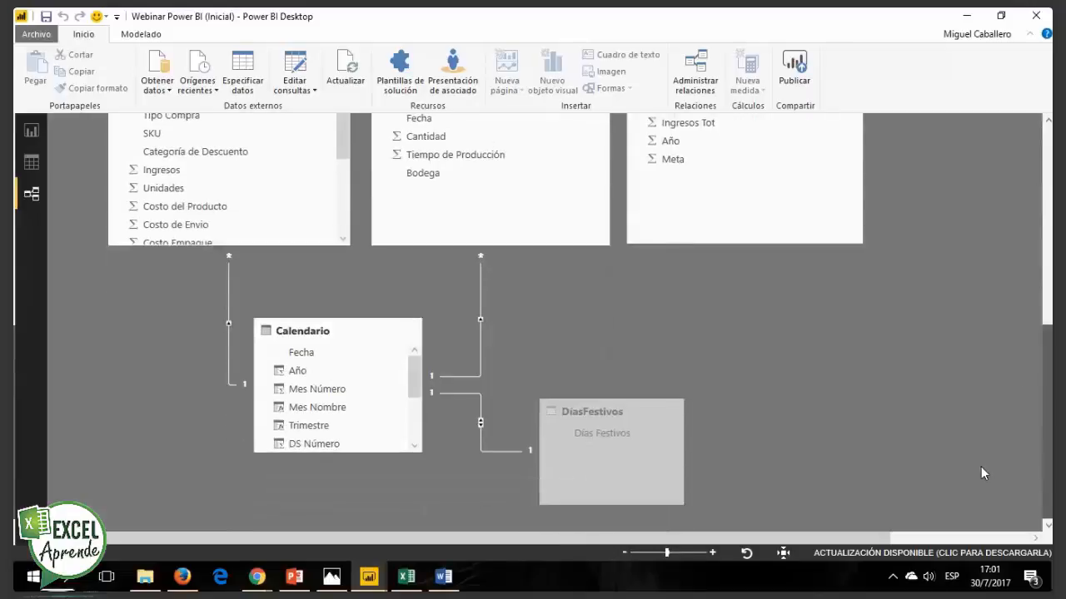
pyautogui.scroll(3, 1007, 397)
pyautogui.scroll(-2, 1003, 389)
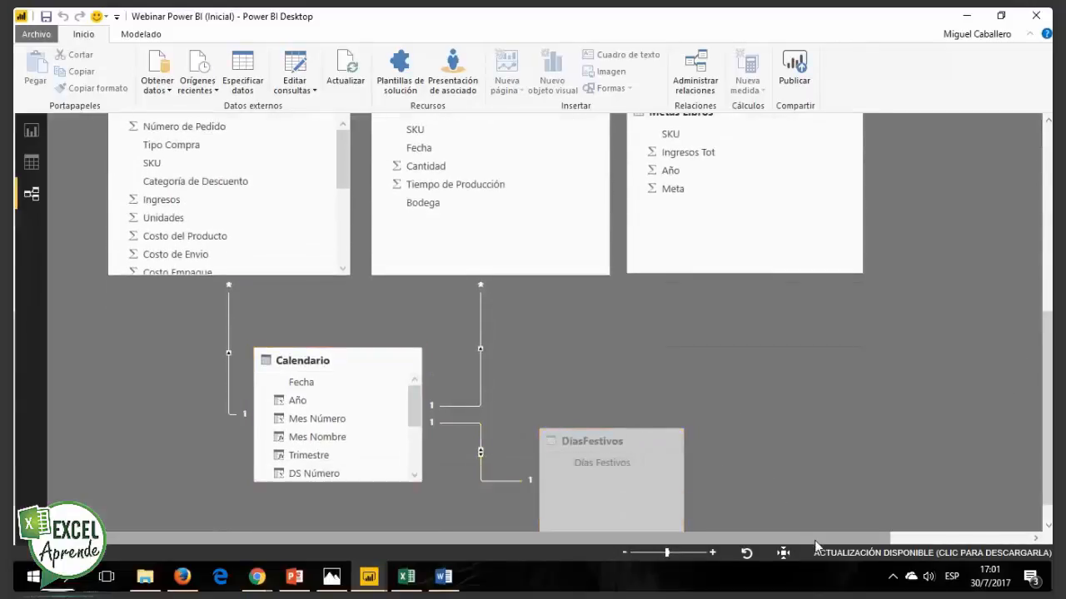
pyautogui.moveTo(817, 539); pyautogui.dragTo(970, 534)
pyautogui.moveTo(1047, 477); pyautogui.dragTo(1047, 294)
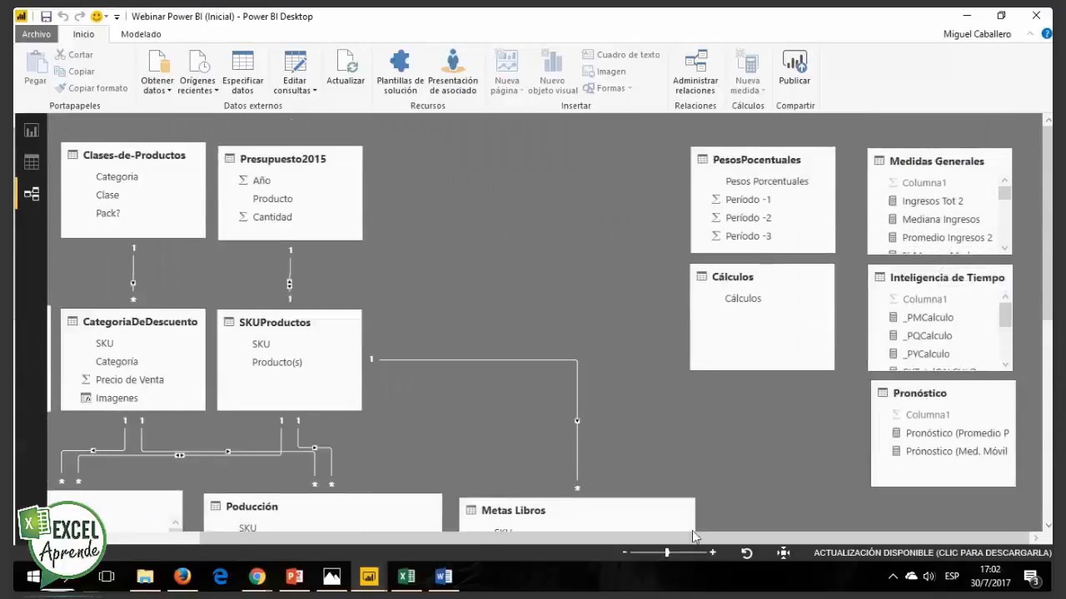
pyautogui.moveTo(799, 537); pyautogui.dragTo(667, 537)
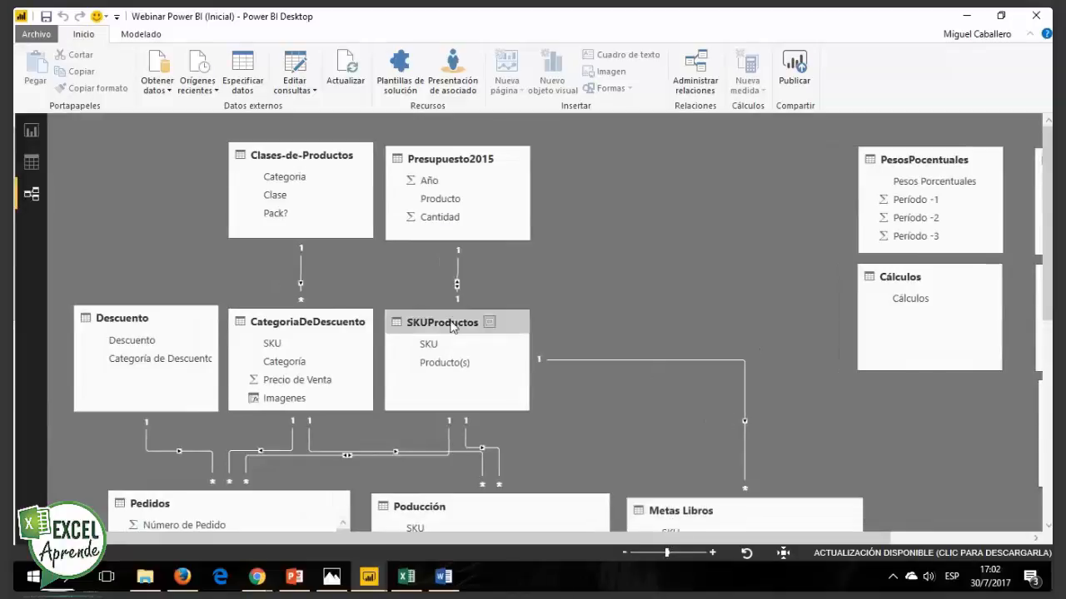
# Step: Return to the report view and open the query editor for the model's queries
pyautogui.click(31, 145)
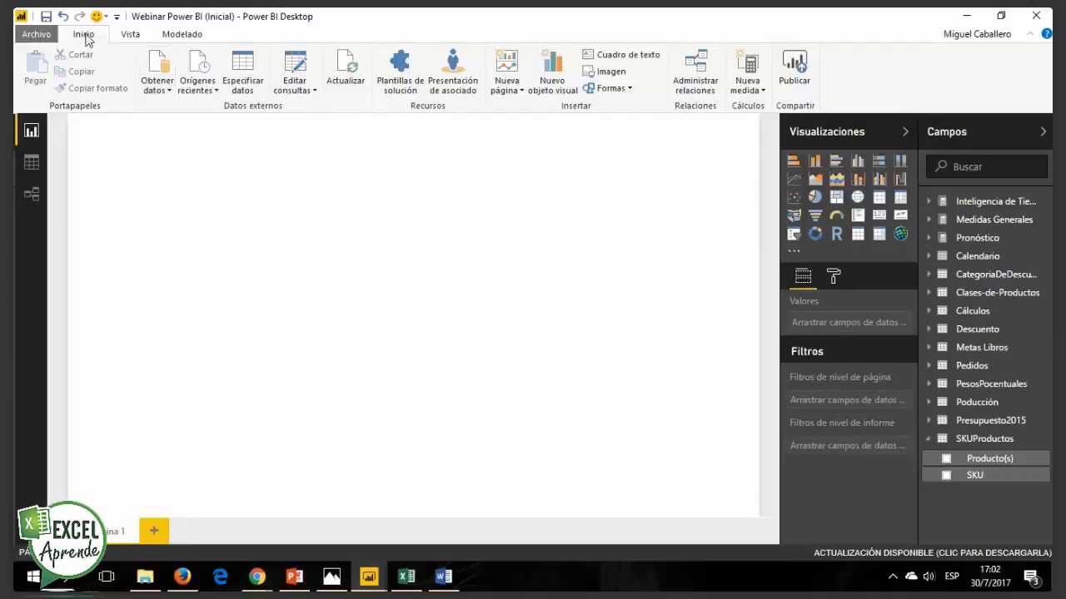
pyautogui.click(297, 93)
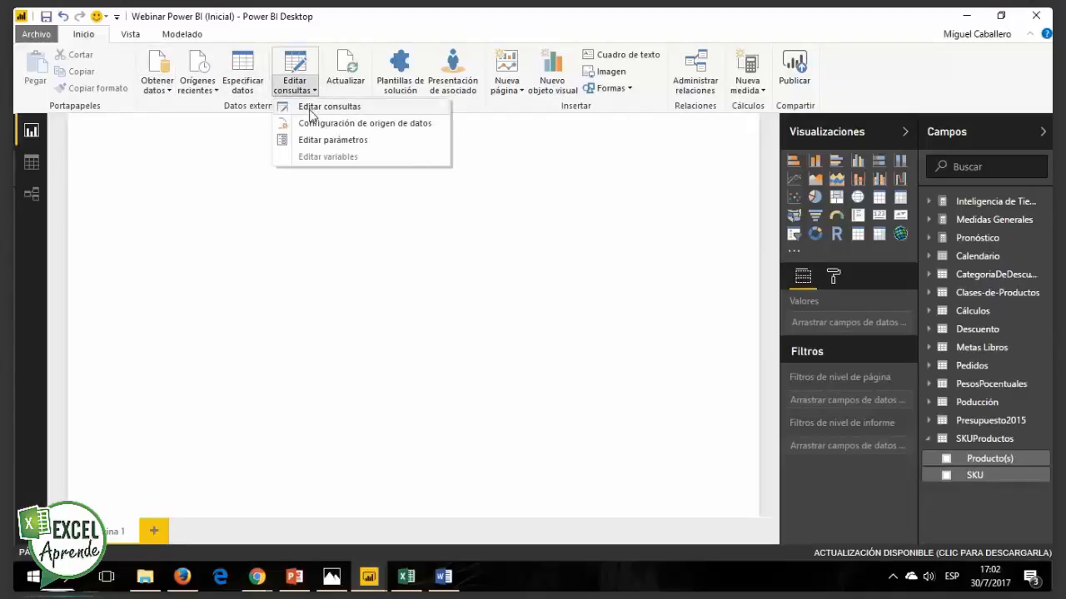
pyautogui.click(313, 114)
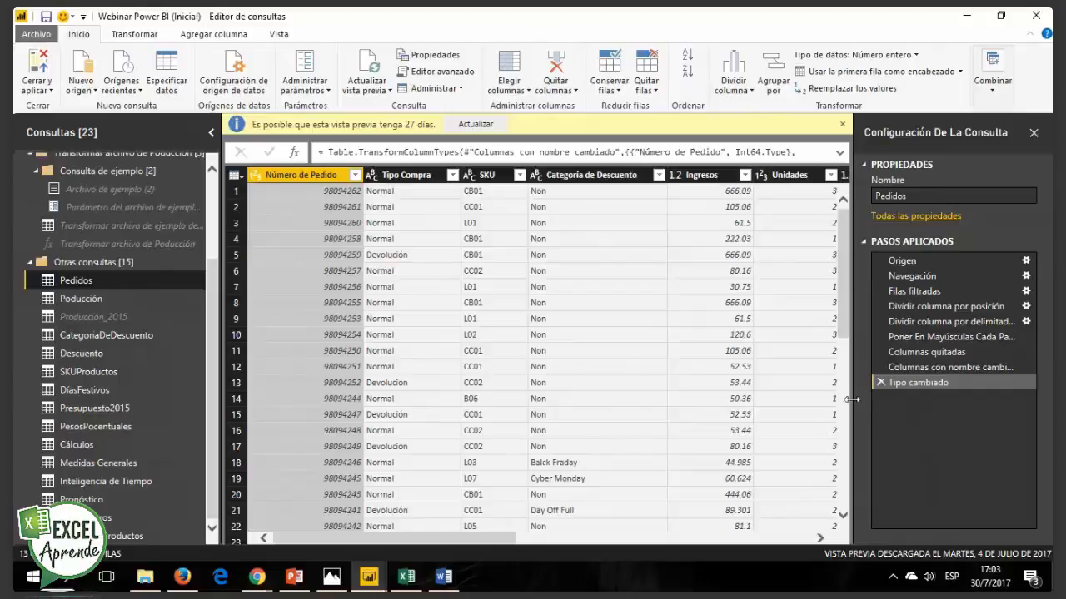
# Step: Examine the Pedidos query's rows and review its applied steps one by one from Origen to Columnas con nombre cambiado
pyautogui.moveTo(843, 316); pyautogui.dragTo(830, 516)
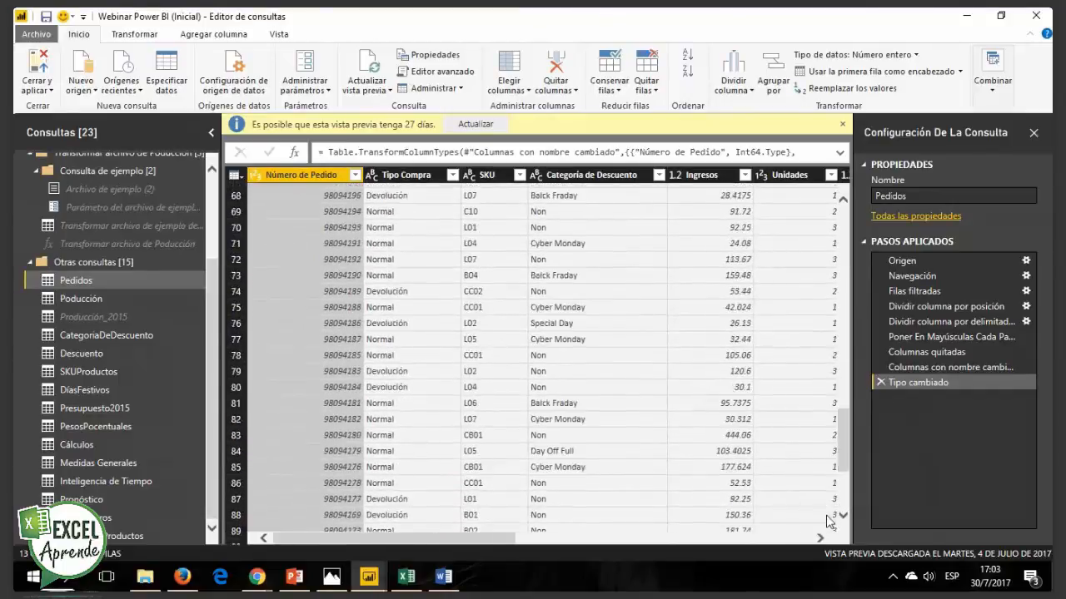
pyautogui.moveTo(845, 442); pyautogui.dragTo(842, 237)
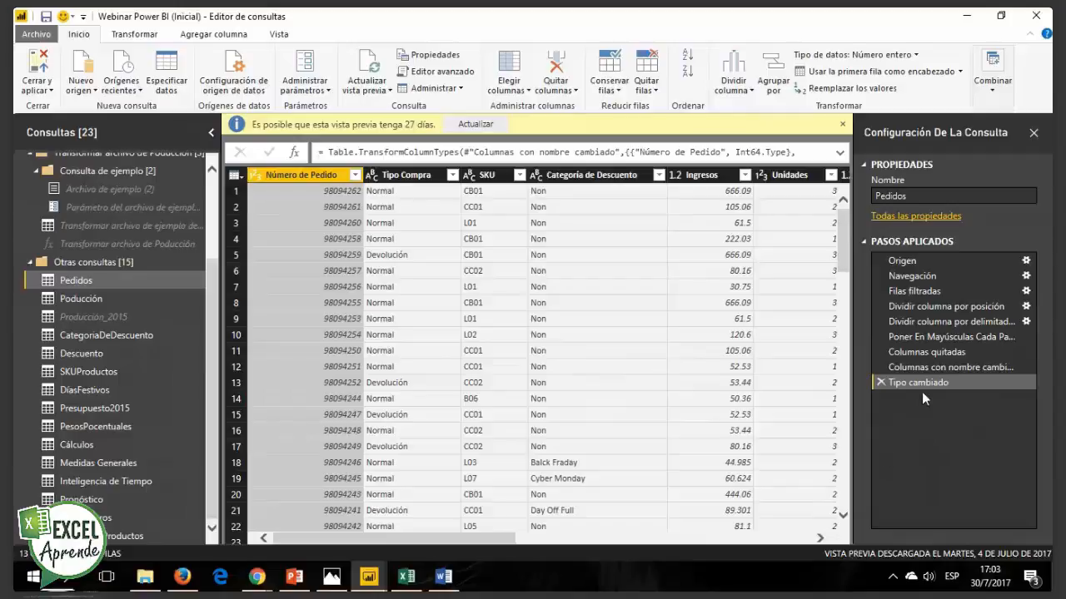
pyautogui.click(919, 262)
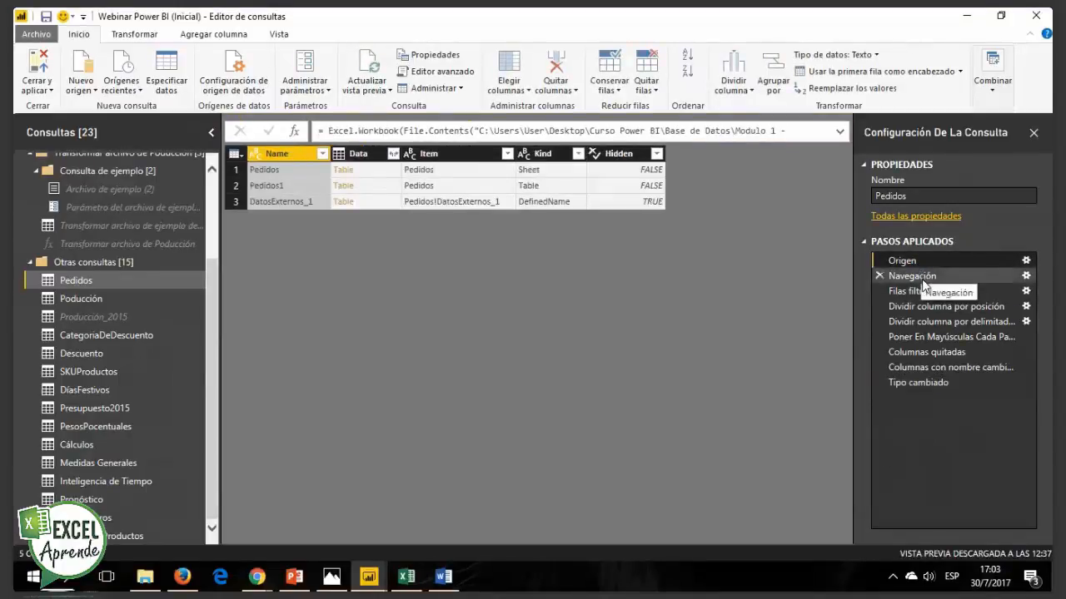
pyautogui.click(921, 280)
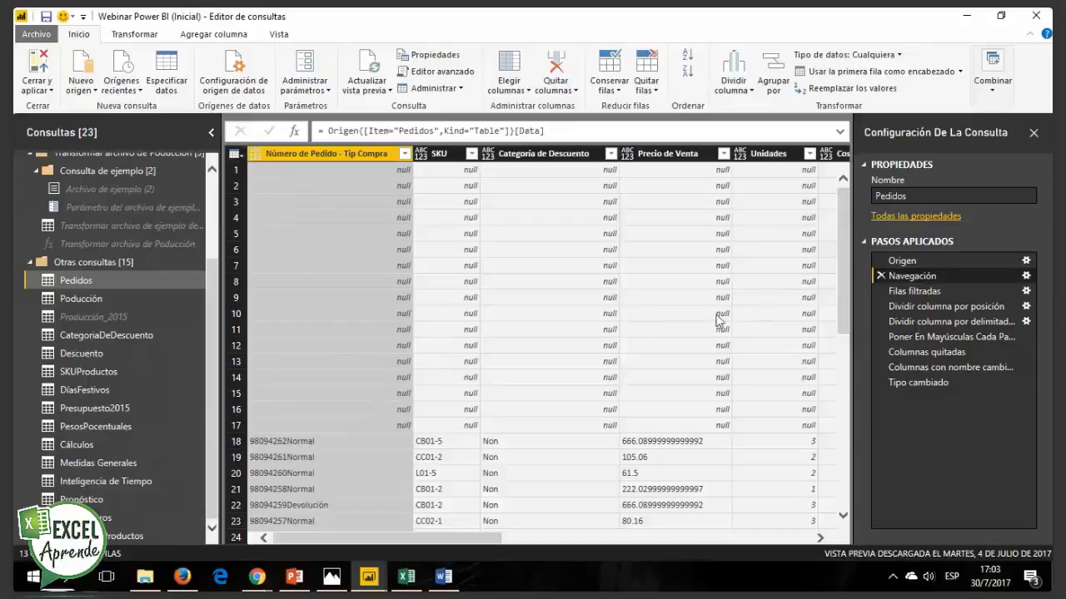
pyautogui.click(899, 293)
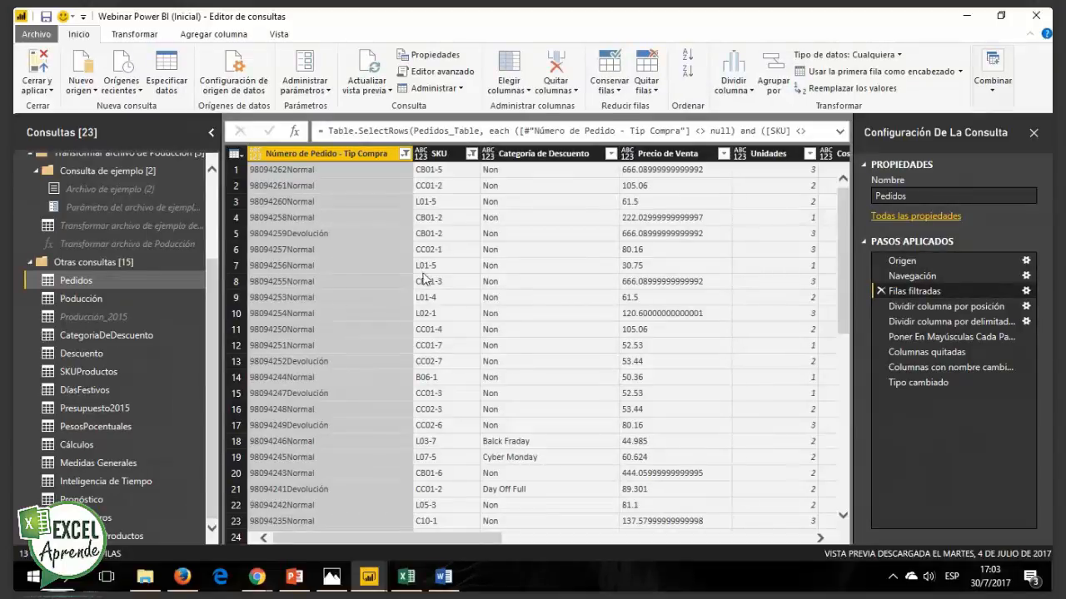
pyautogui.click(894, 309)
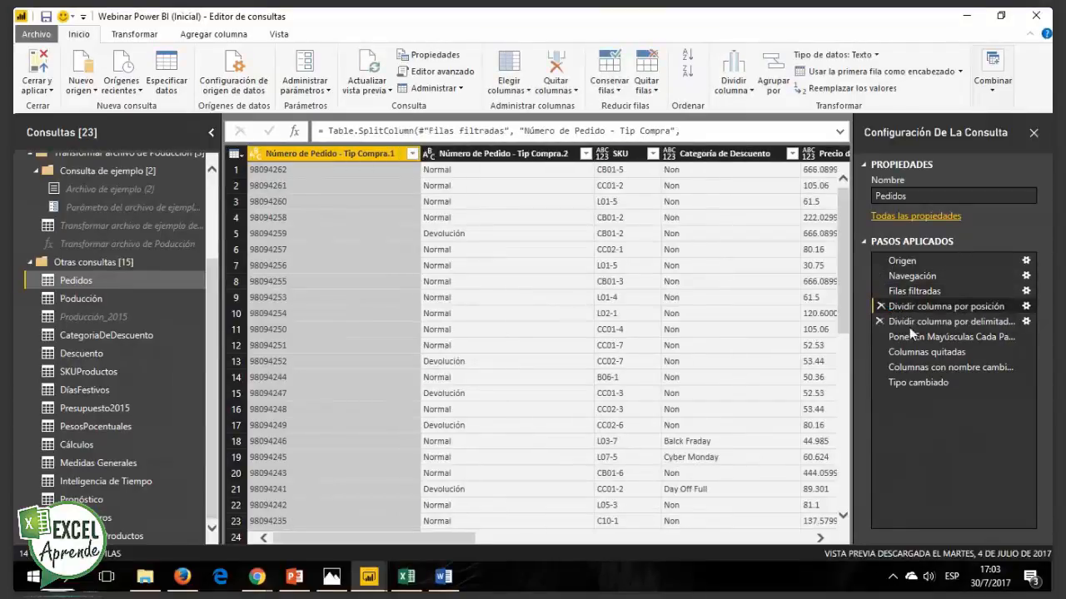
pyautogui.click(921, 324)
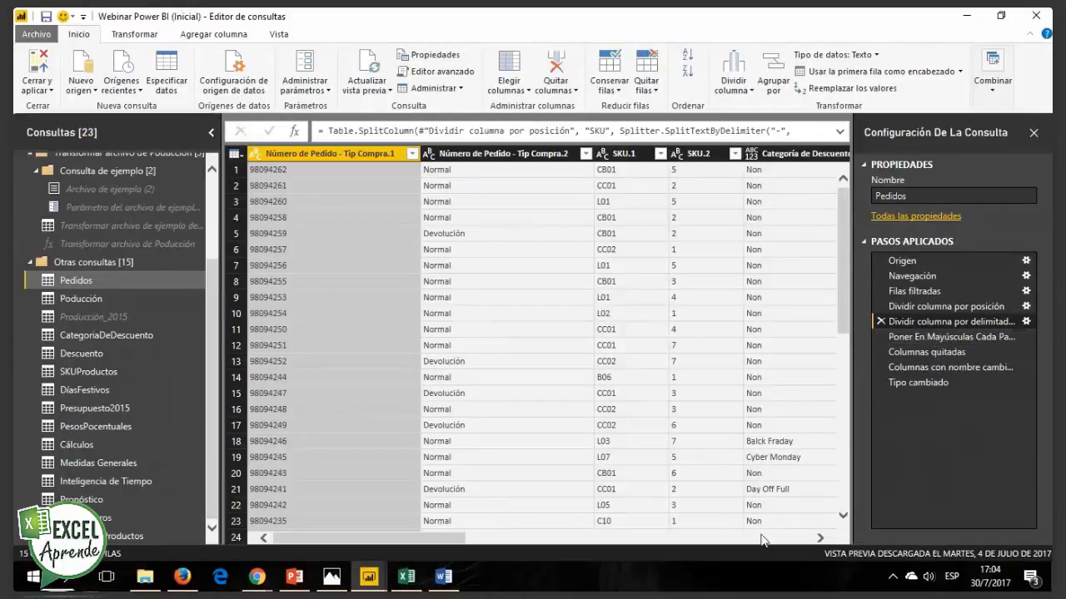
pyautogui.click(950, 338)
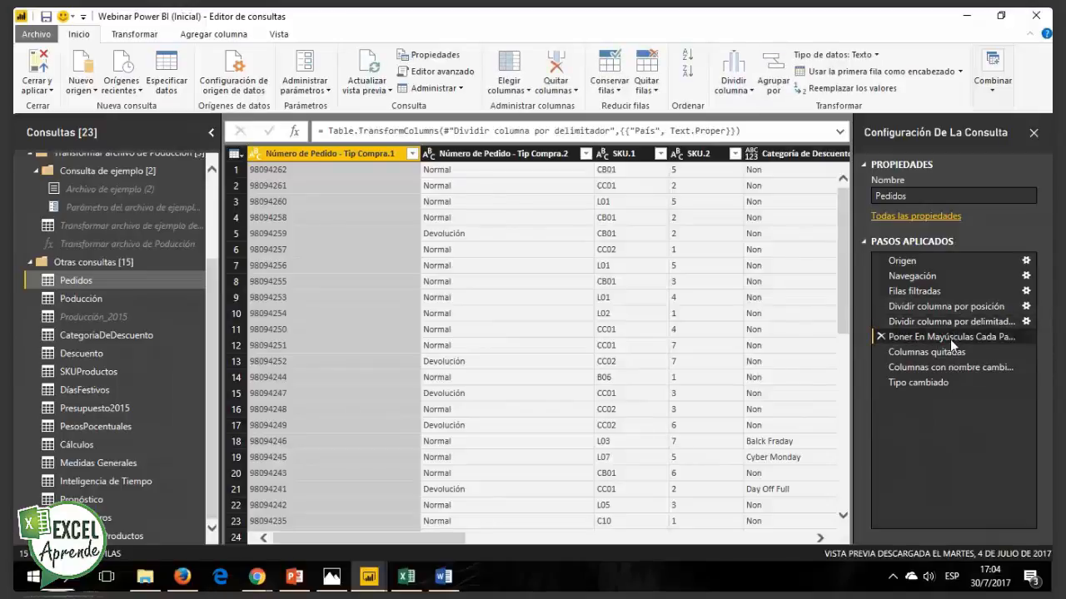
pyautogui.click(941, 355)
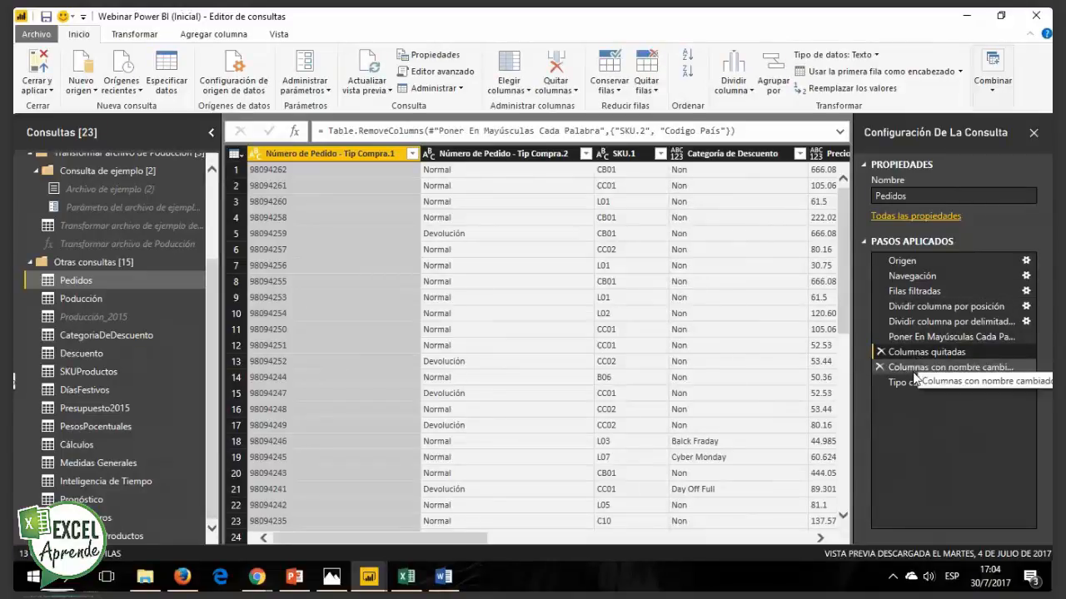
pyautogui.click(959, 372)
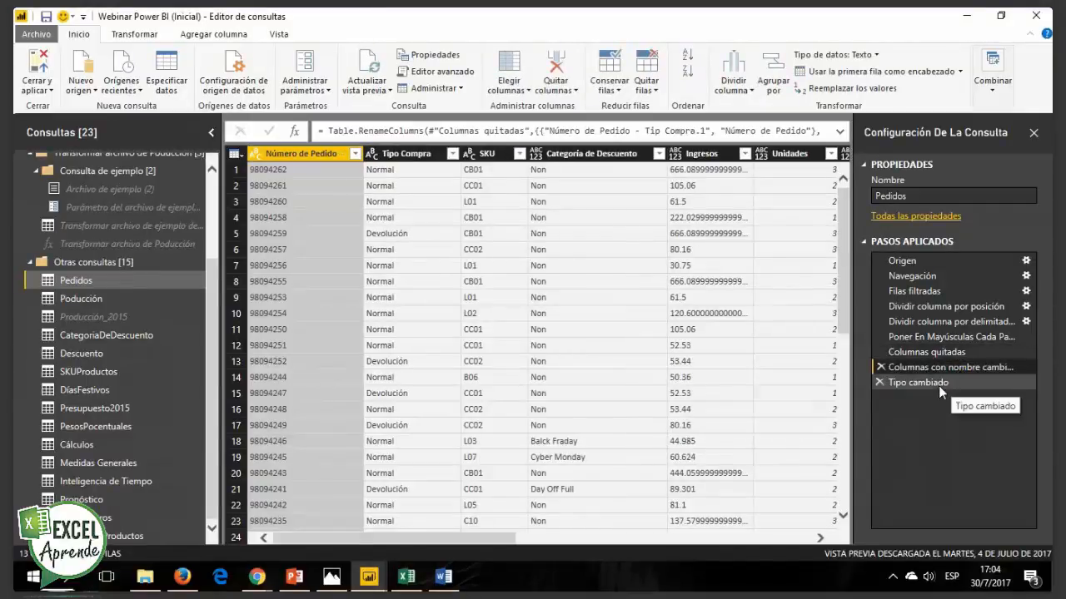
# Step: Review the Pedidos query's Tipo cambiado step and the Poducción query's rows, and close the query editor without applying changes
pyautogui.click(938, 386)
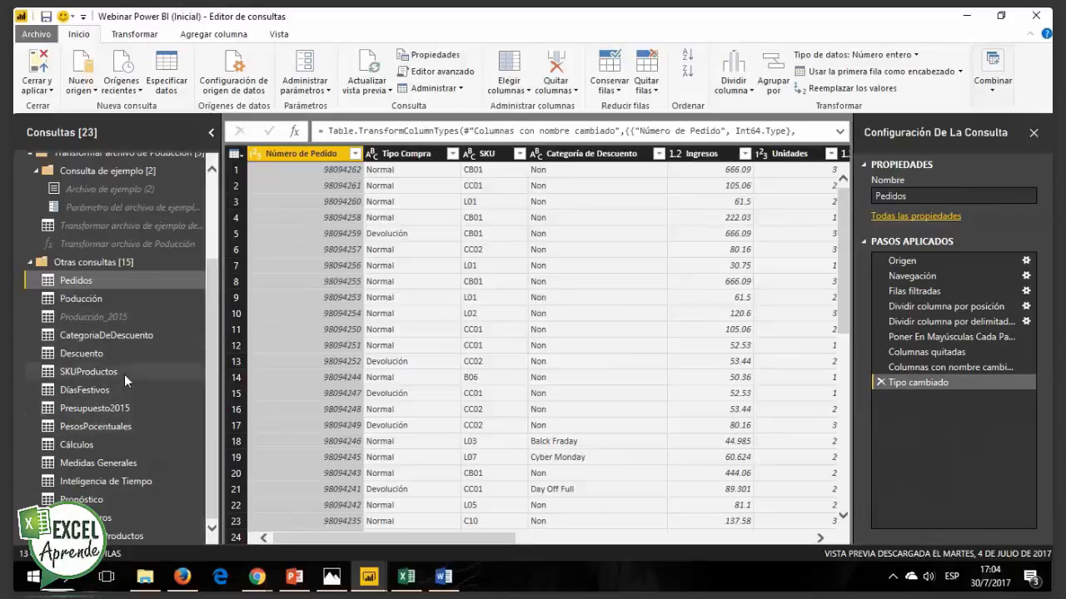
pyautogui.click(100, 299)
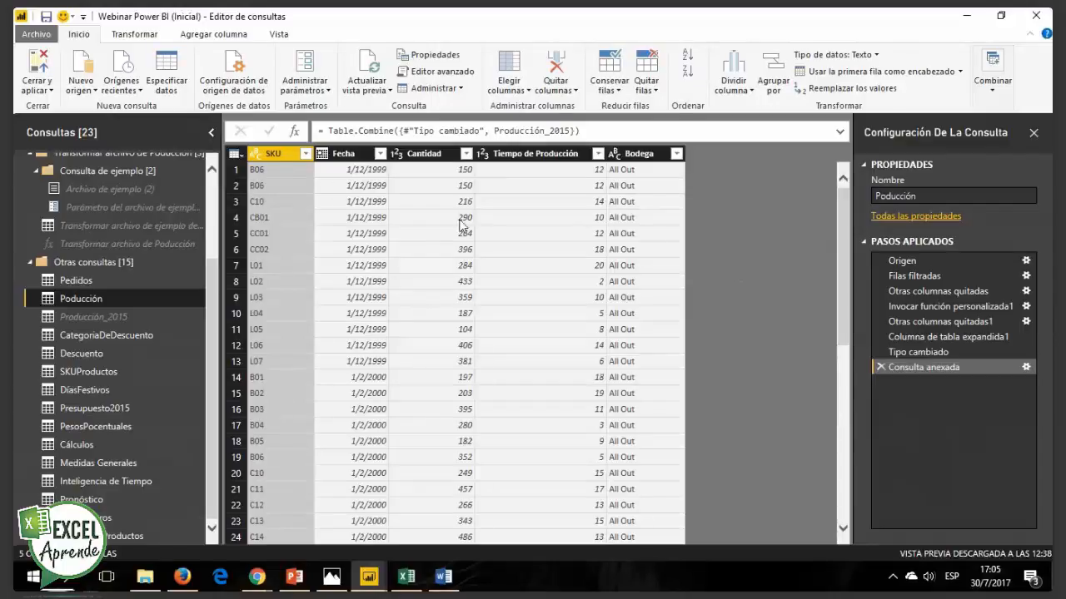
pyautogui.click(47, 92)
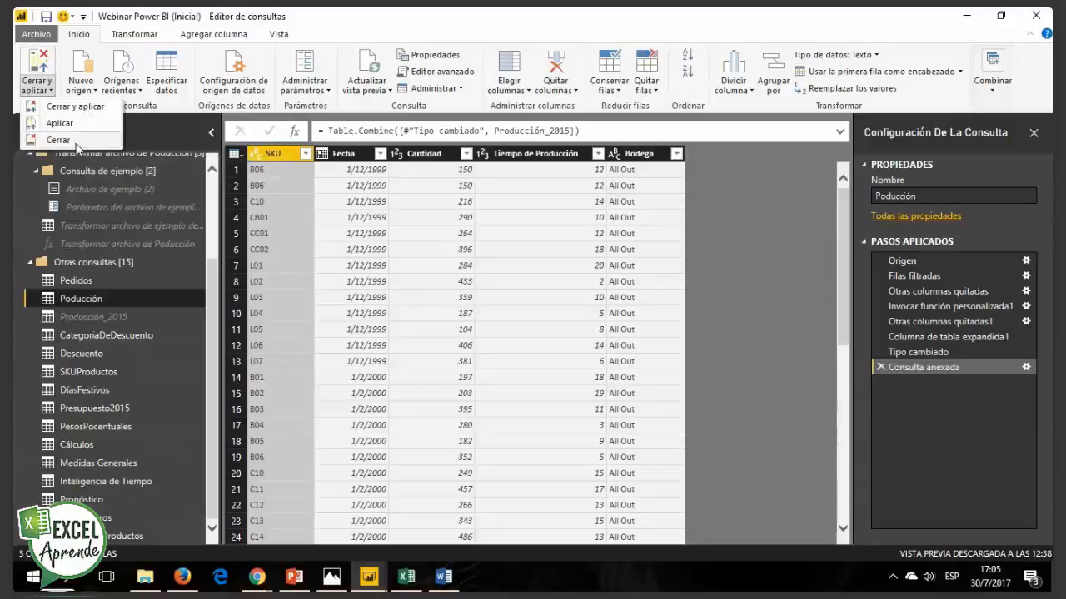
pyautogui.click(76, 144)
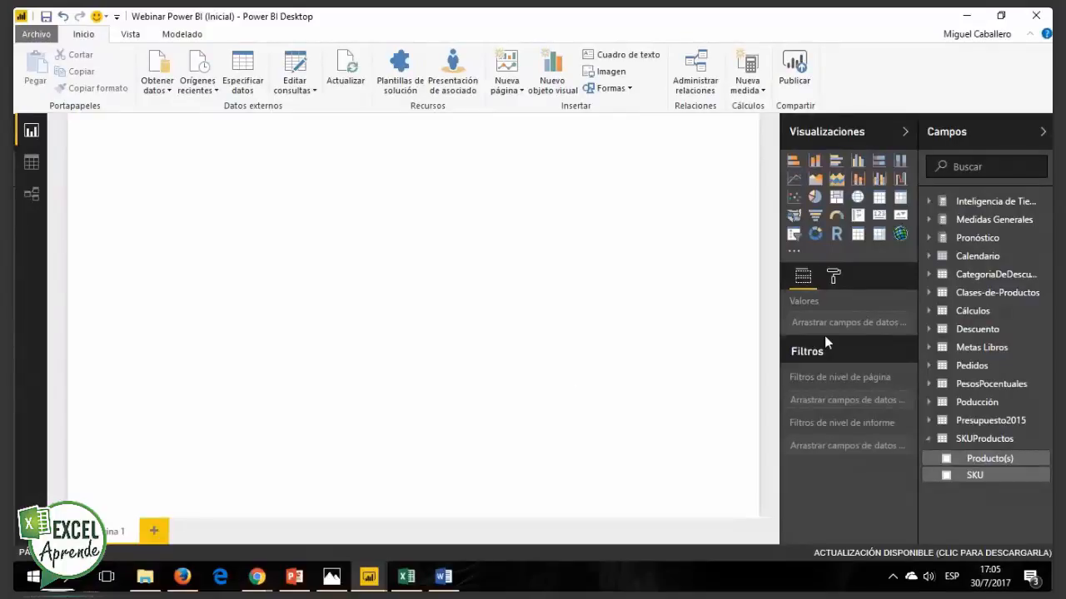
# Step: Expand the Pedidos table in the report view and look through its available fields
pyautogui.click(971, 370)
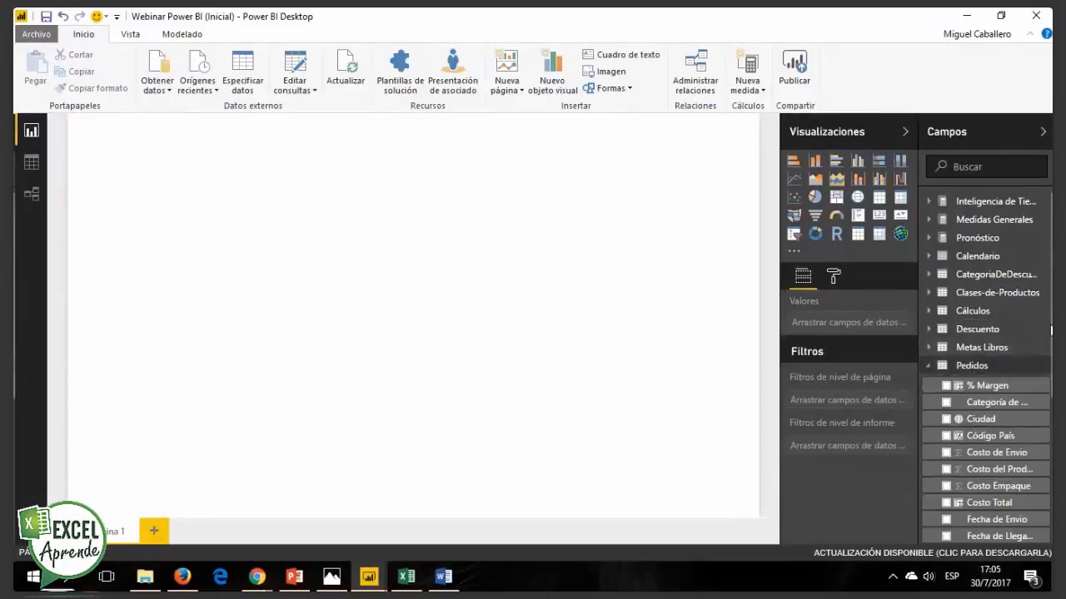
pyautogui.scroll(-1, 1050, 356)
pyautogui.scroll(-3, 1050, 355)
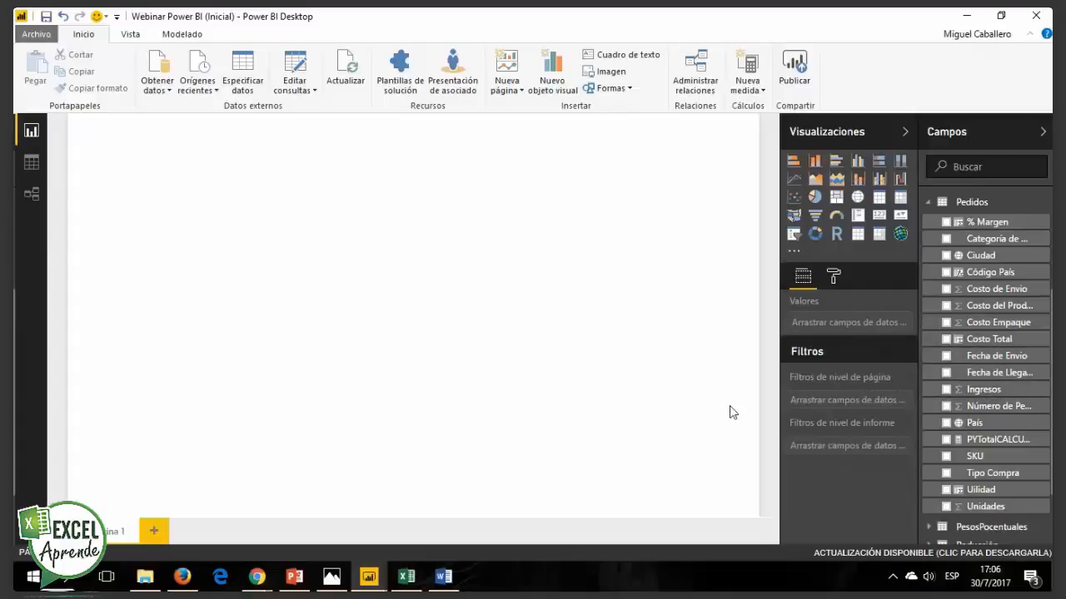
# Step: Add a stacked column chart near the top of the page and use SKU from SKUProductos as its axis
pyautogui.click(815, 163)
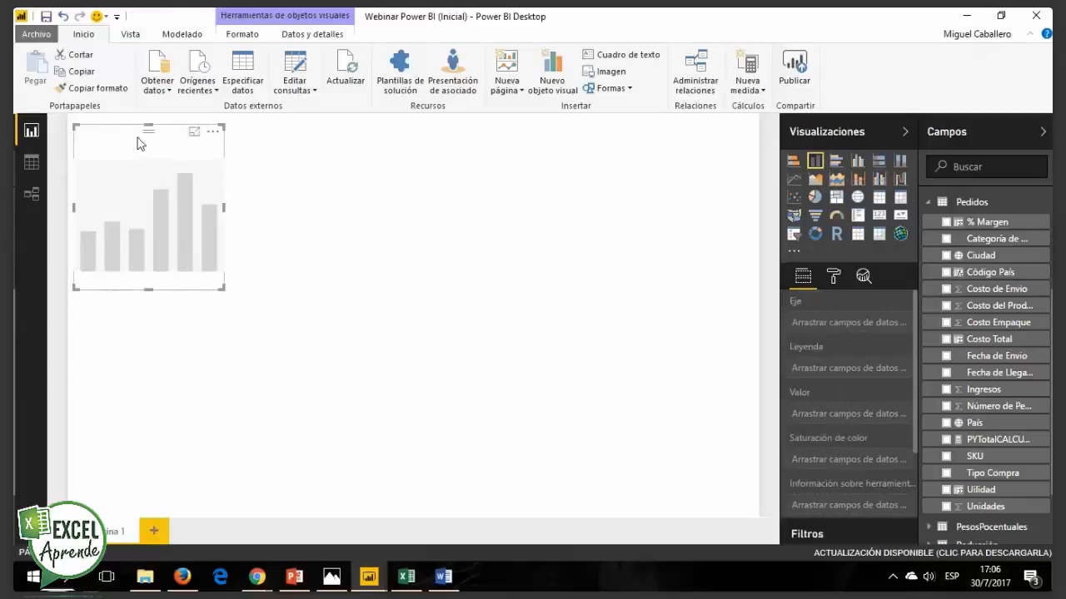
pyautogui.moveTo(166, 147); pyautogui.dragTo(247, 162)
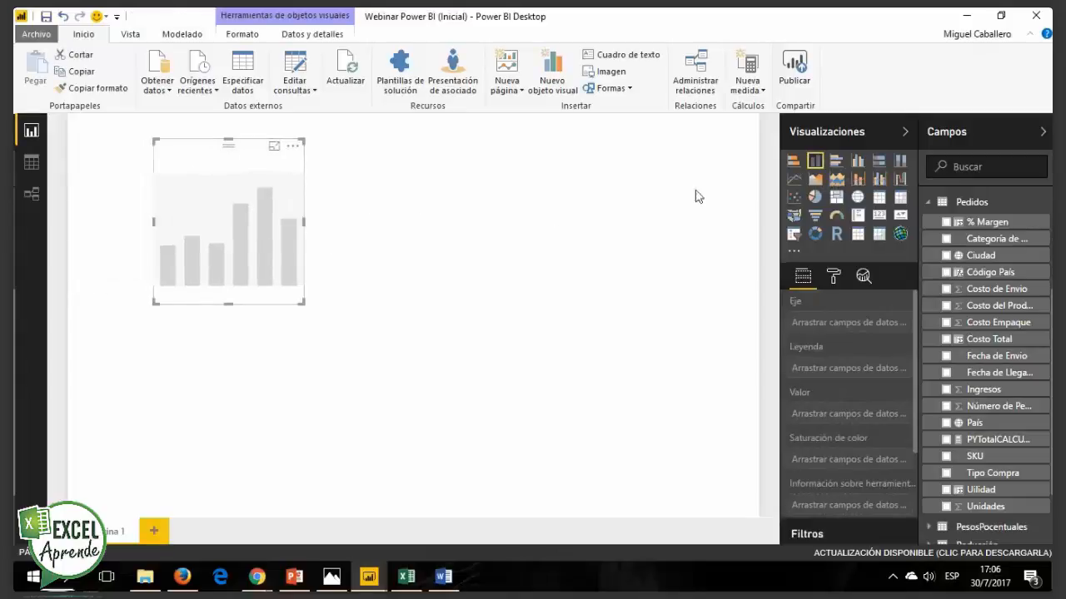
pyautogui.click(925, 204)
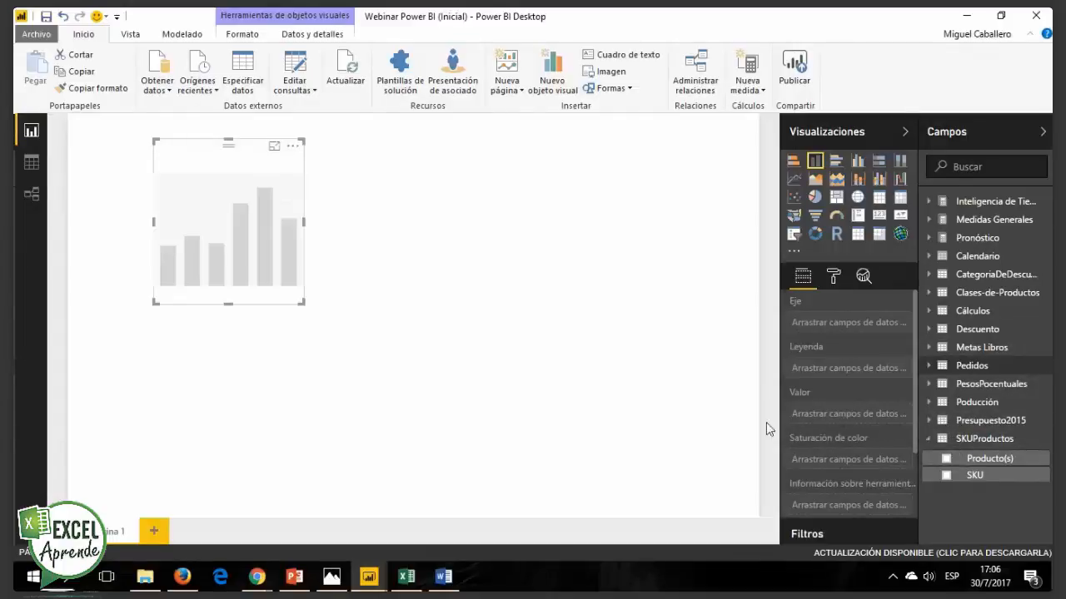
pyautogui.click(966, 441)
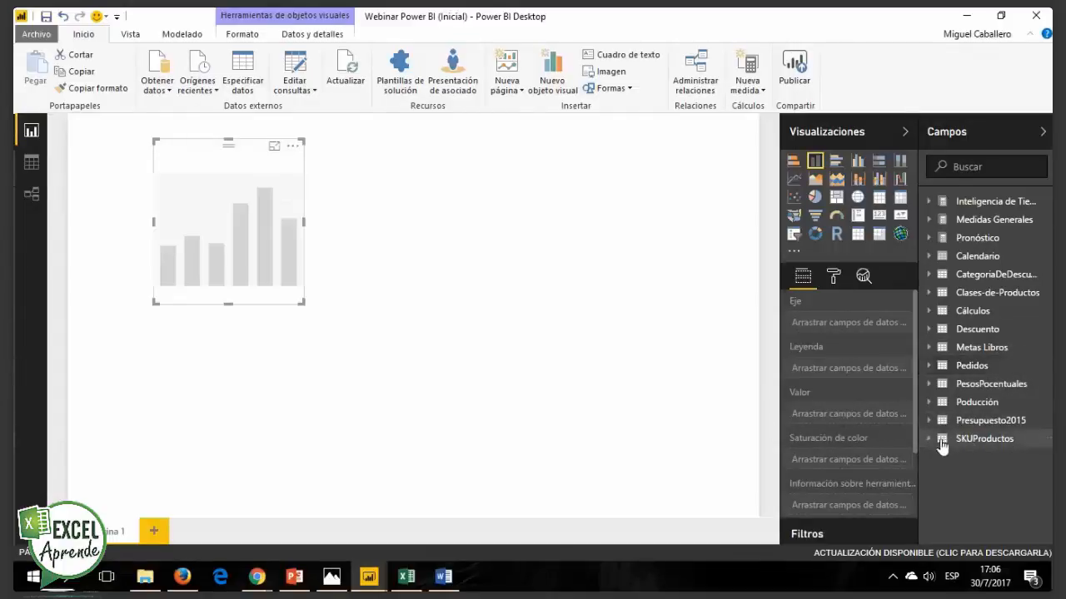
pyautogui.click(930, 443)
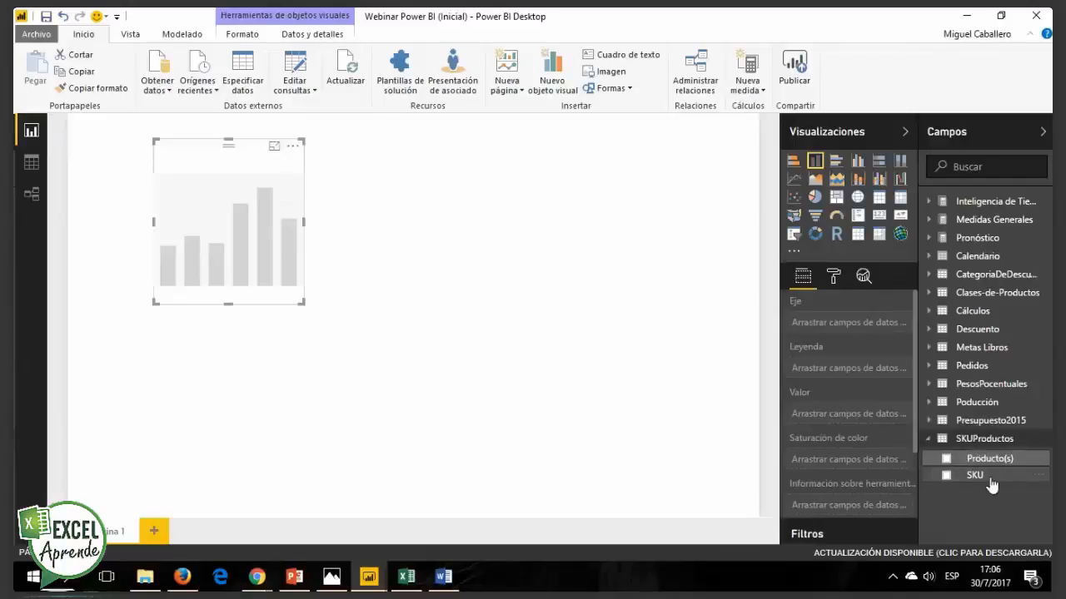
pyautogui.moveTo(987, 483); pyautogui.dragTo(844, 328)
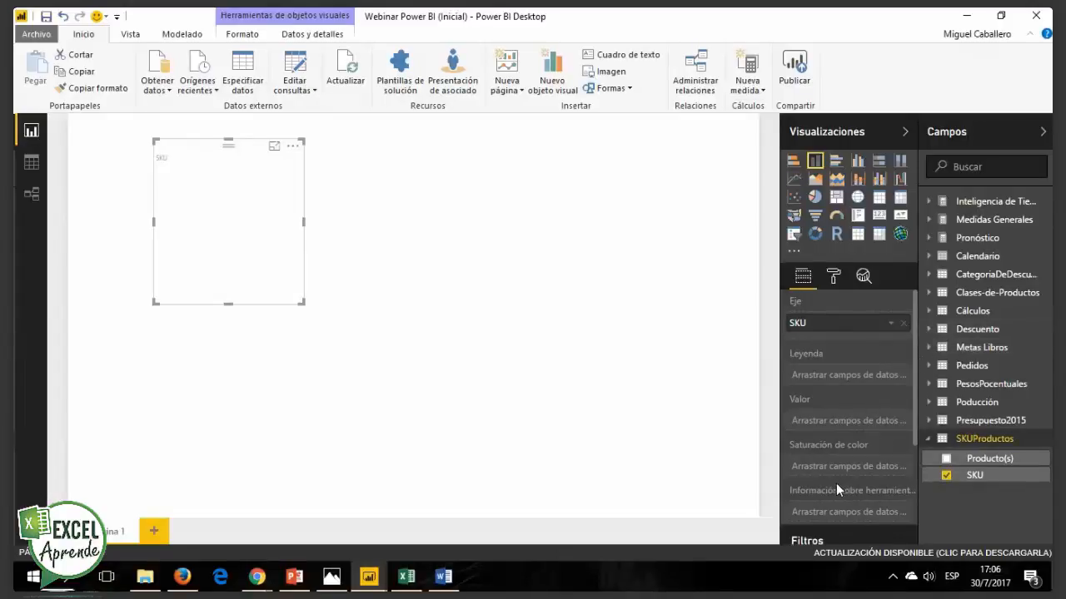
# Step: Add Ingresos from the Pedidos table as the column chart's value
pyautogui.click(924, 370)
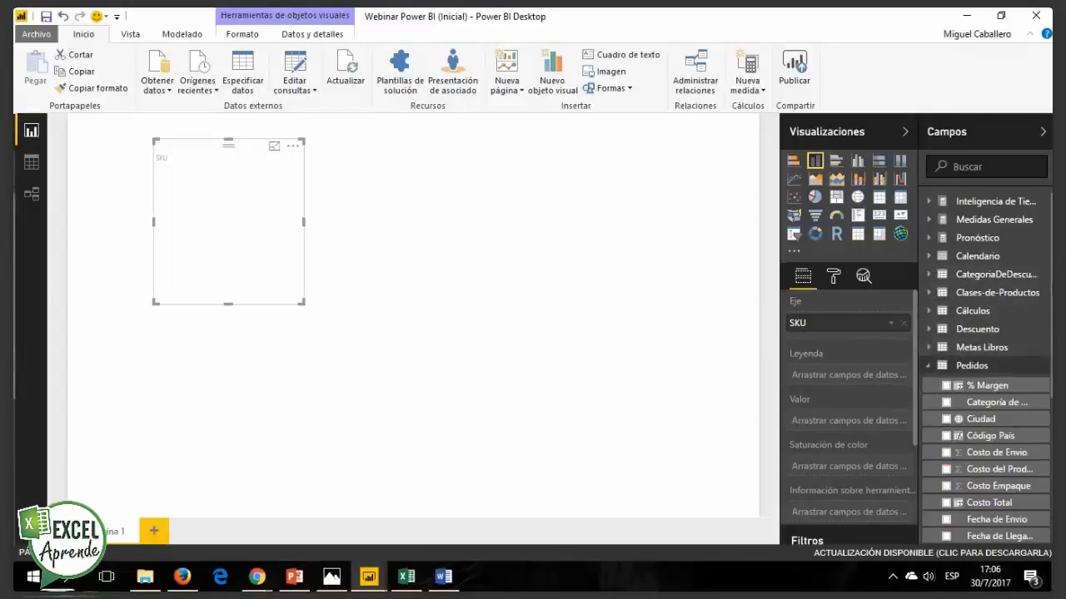
pyautogui.scroll(-2, 1051, 329)
pyautogui.scroll(-3, 1045, 358)
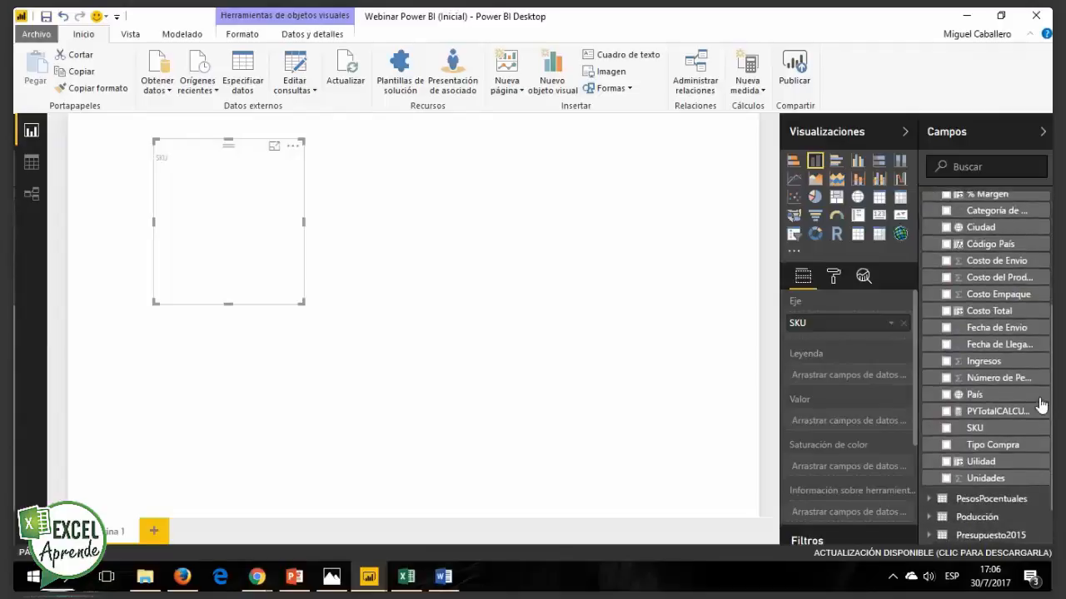
pyautogui.moveTo(983, 362); pyautogui.dragTo(840, 421)
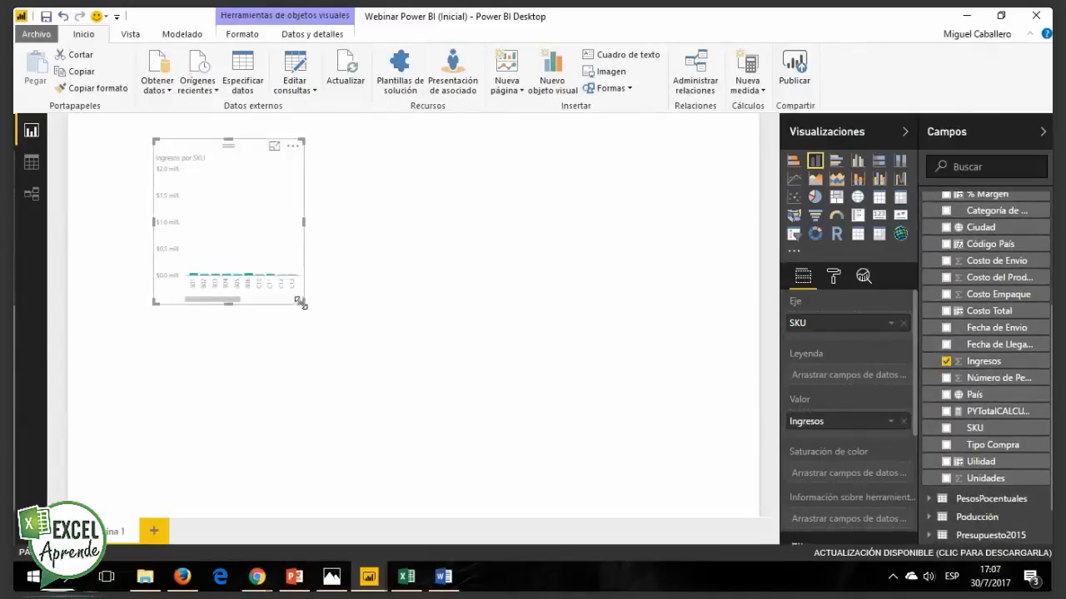
# Step: Widen the column chart so every SKU fits, move it lower on the page, and inspect the CB01 column's details
pyautogui.moveTo(303, 303); pyautogui.dragTo(542, 314)
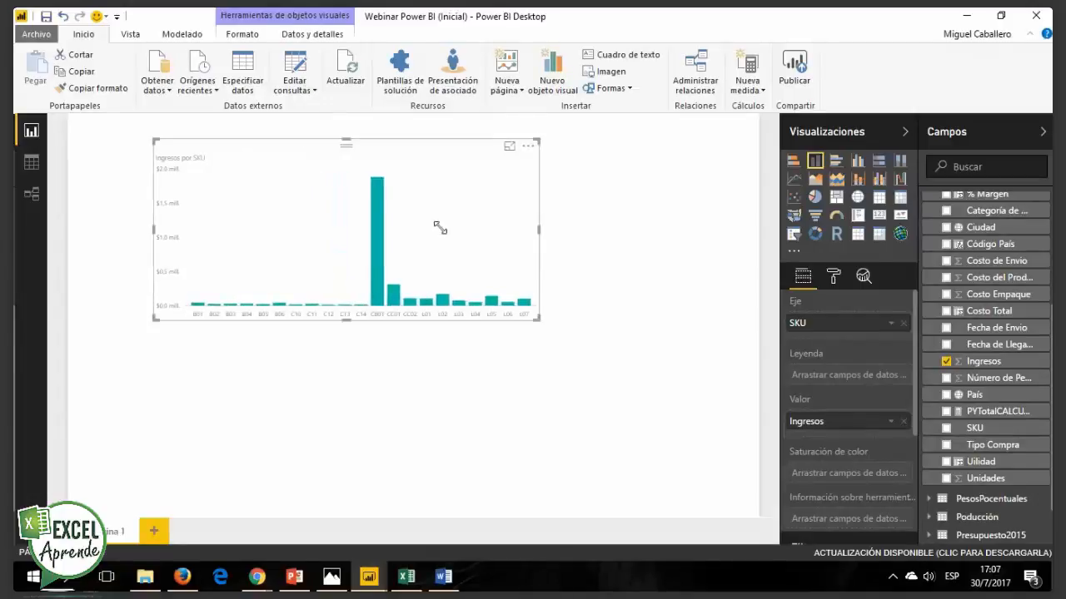
pyautogui.moveTo(397, 158); pyautogui.dragTo(353, 287)
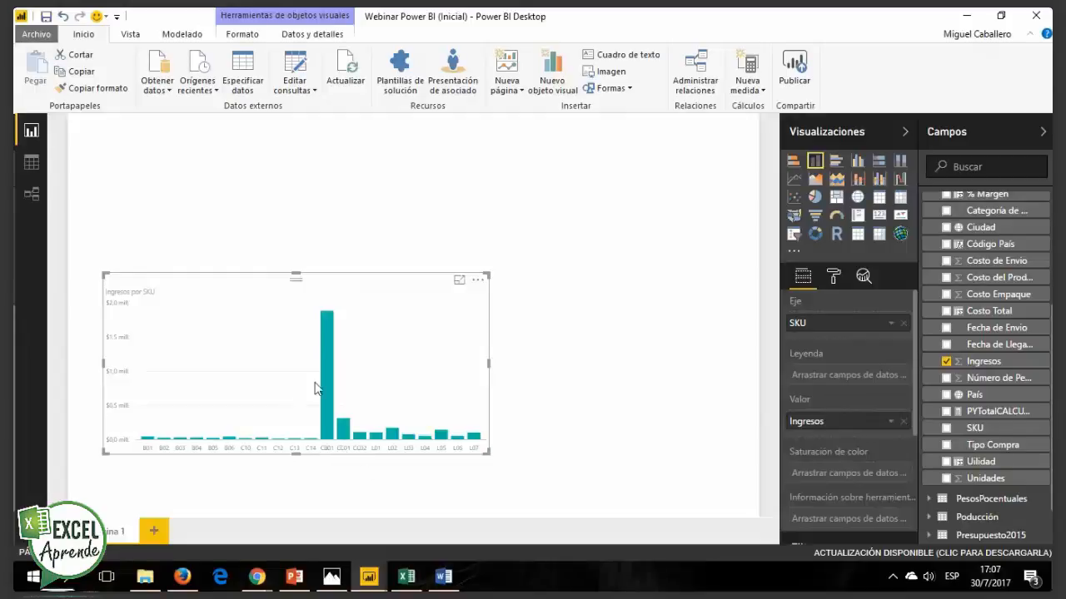
pyautogui.moveTo(327, 385)
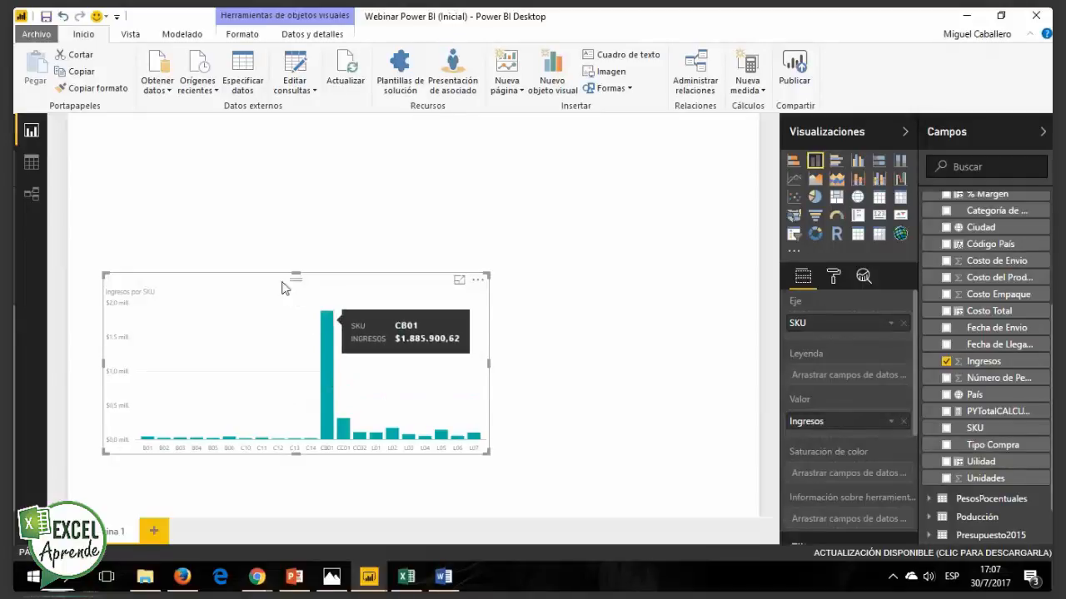
pyautogui.moveTo(276, 281)
pyautogui.mouseDown()
pyautogui.moveTo(329, 274)
pyautogui.moveTo(287, 267)
pyautogui.mouseUp()
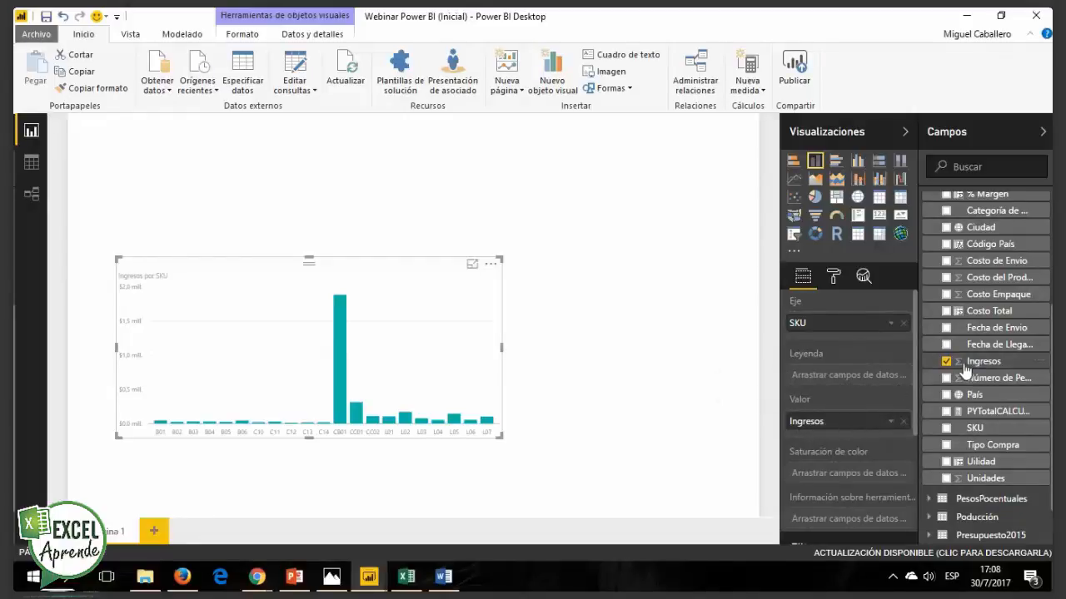
# Step: Create a new measure in the Pedidos table and name it Ingresos Tot
pyautogui.moveTo(1050, 329); pyautogui.dragTo(1051, 196)
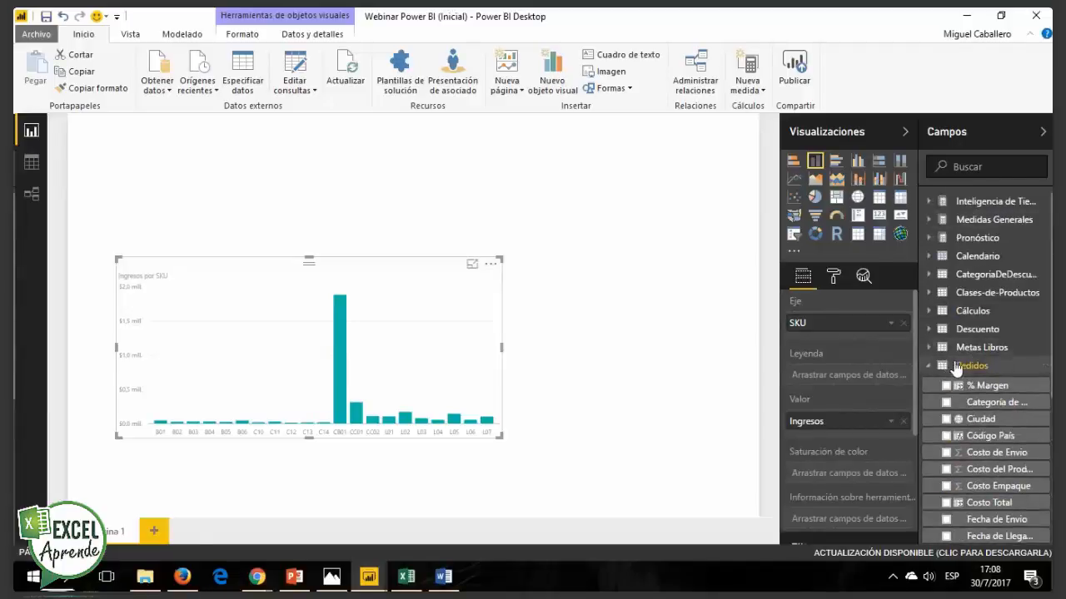
pyautogui.click(956, 367)
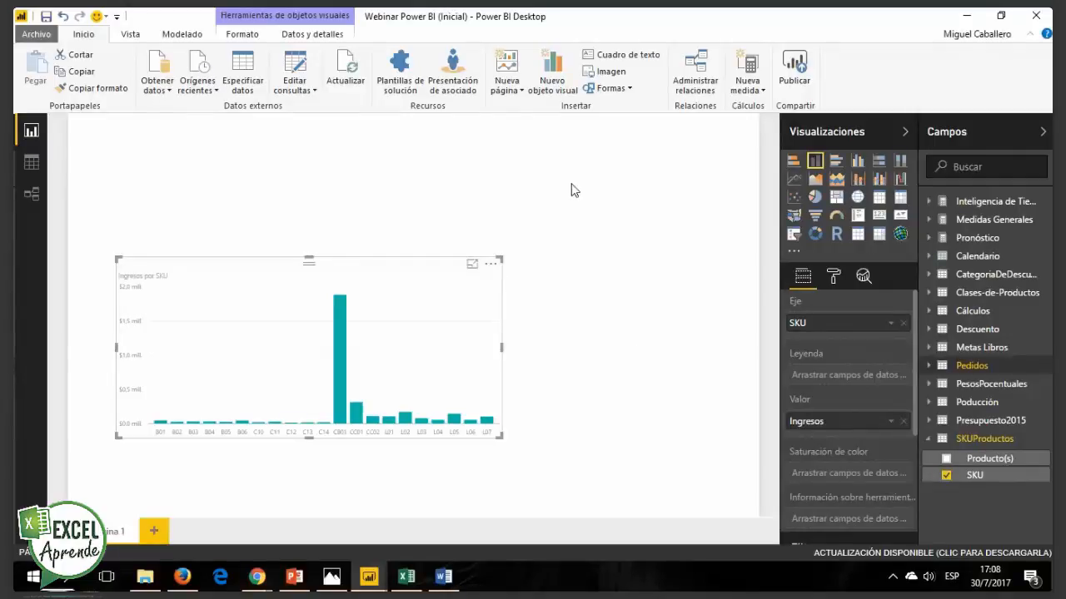
pyautogui.click(177, 37)
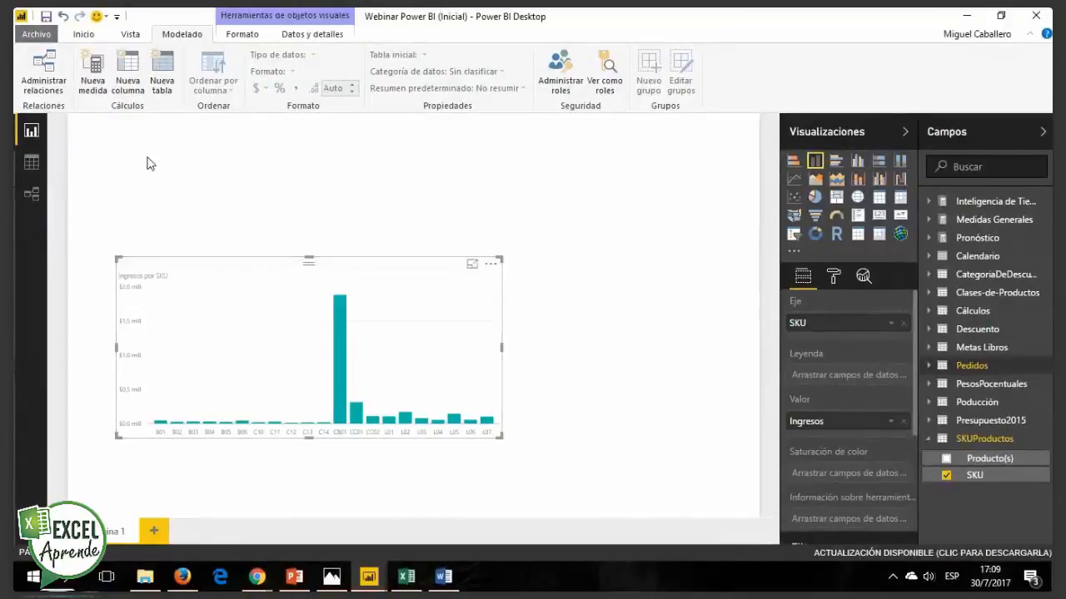
pyautogui.click(98, 86)
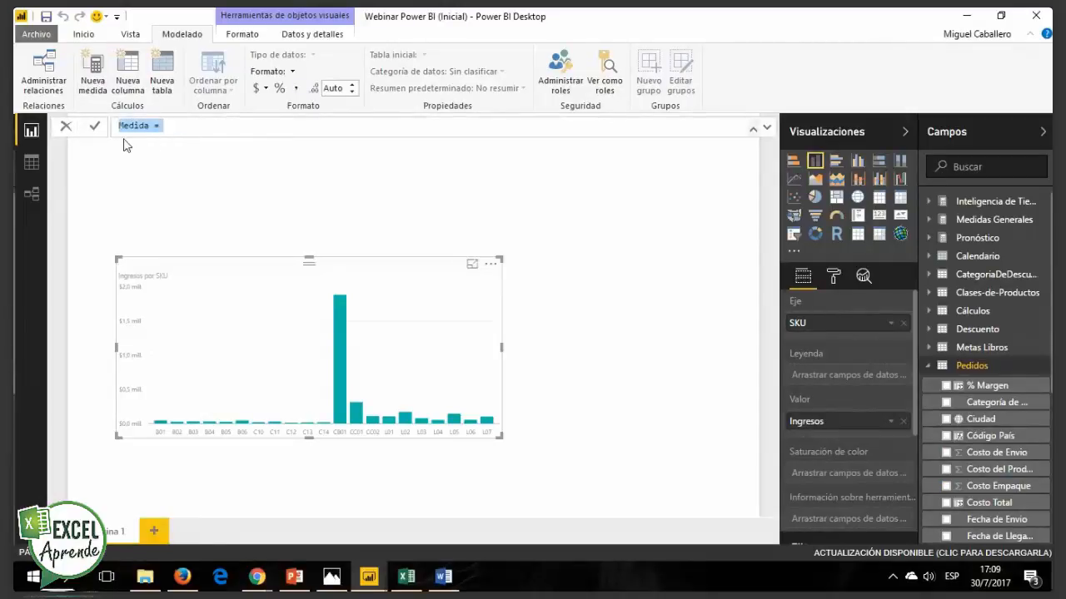
pyautogui.click(144, 124)
pyautogui.doubleClick(144, 125)
pyautogui.write('Ingresos Tot')
# Step: Begin the measure's formula with the SUM function, comparing the descriptions of the suggested SUBSTITUTEWITHINDEX and SUM functions
pyautogui.click(209, 127)
pyautogui.write('su')
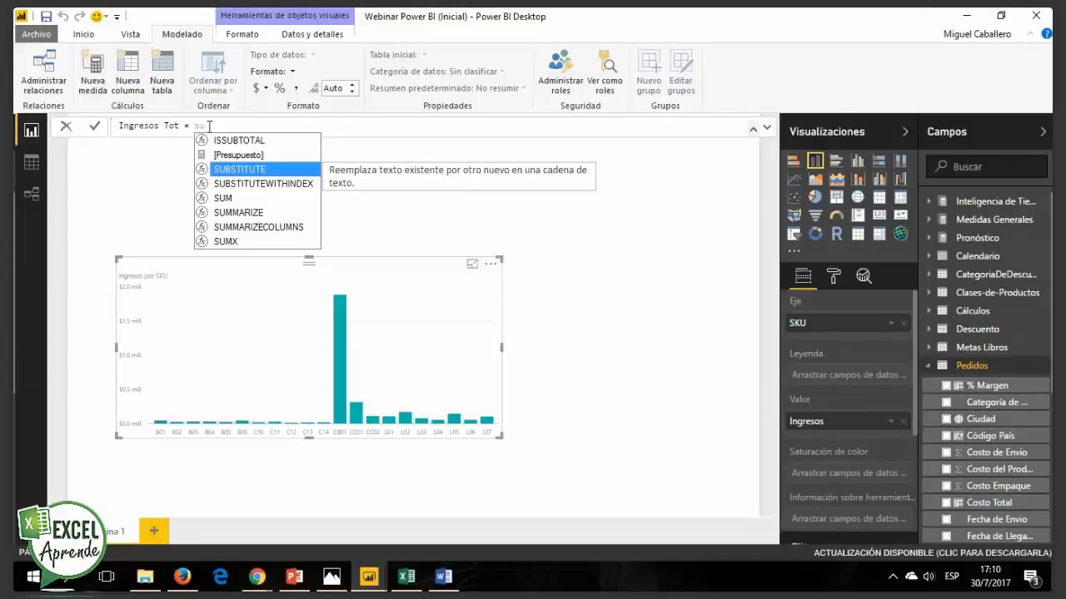
pyautogui.press('Down')
pyautogui.press('Down')
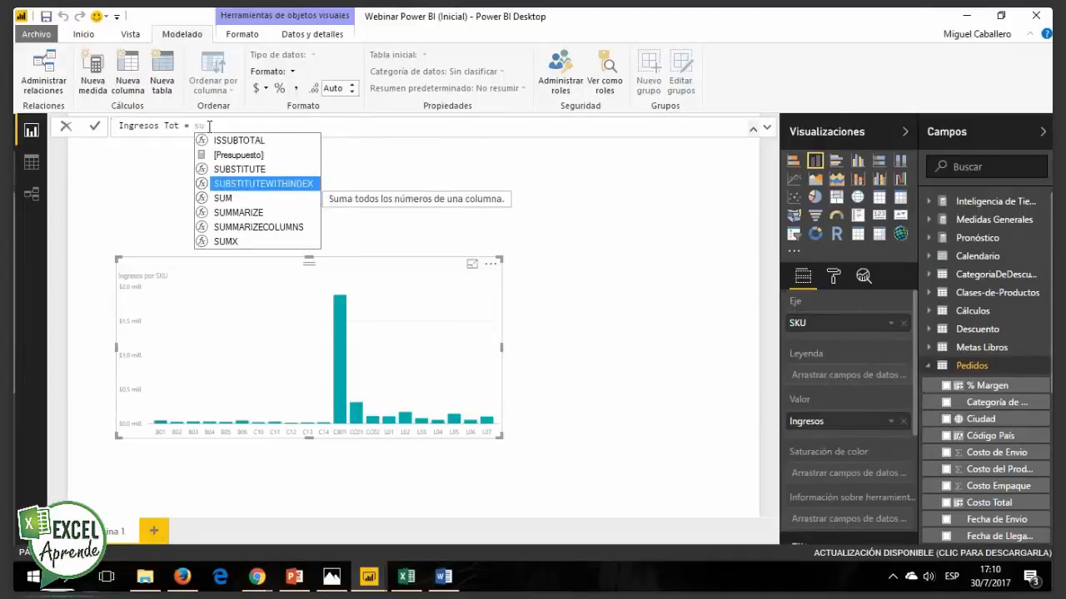
pyautogui.press('Up')
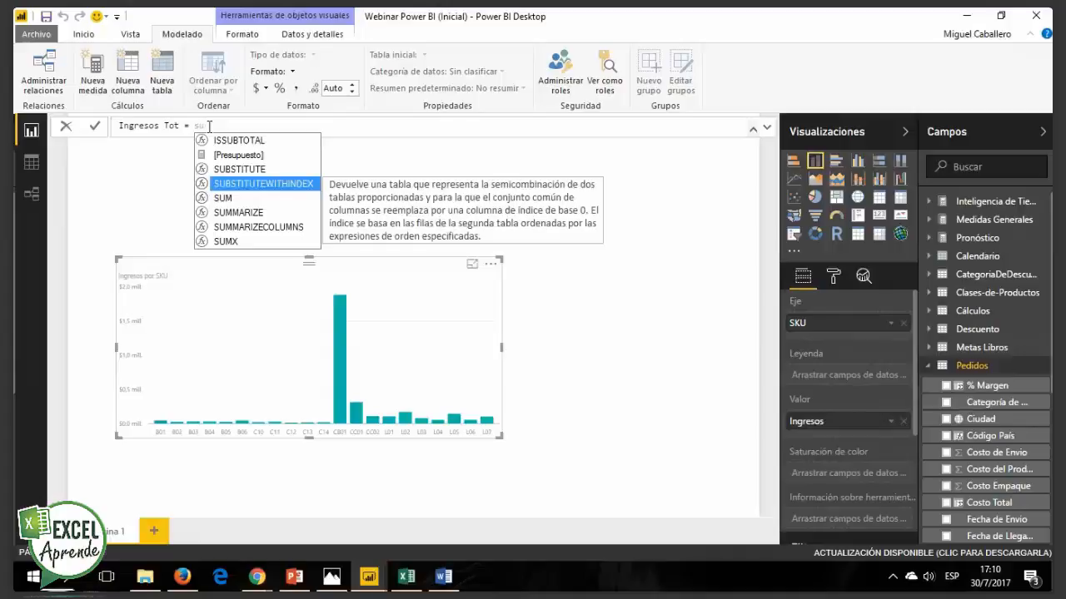
pyautogui.press('Up')
pyautogui.press('Down')
pyautogui.press('Down')
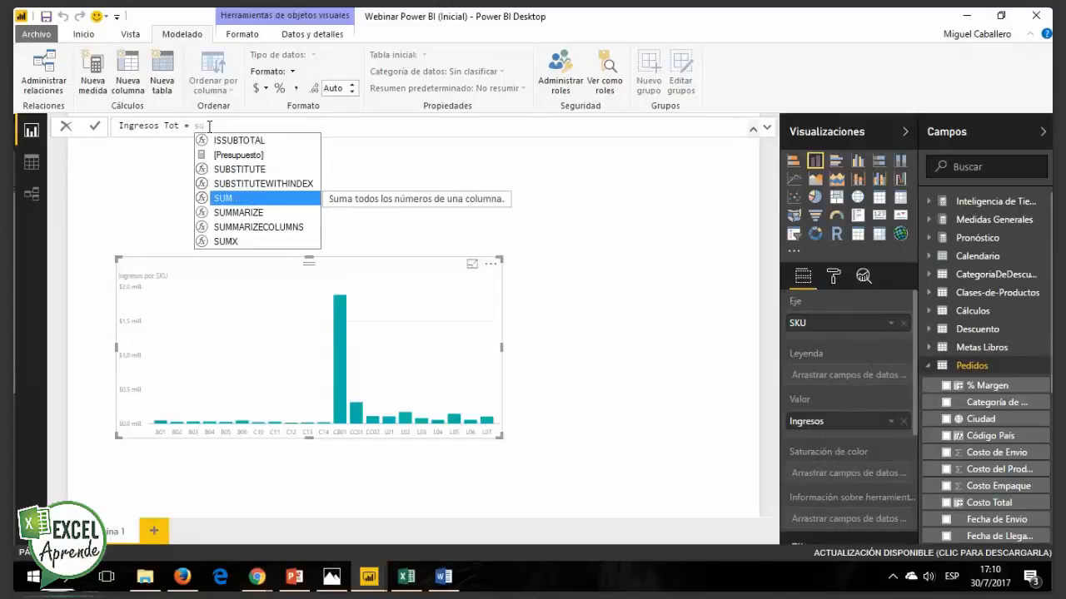
pyautogui.press('Up')
pyautogui.press('Down')
pyautogui.press('Up')
pyautogui.press('Down')
pyautogui.press('Up')
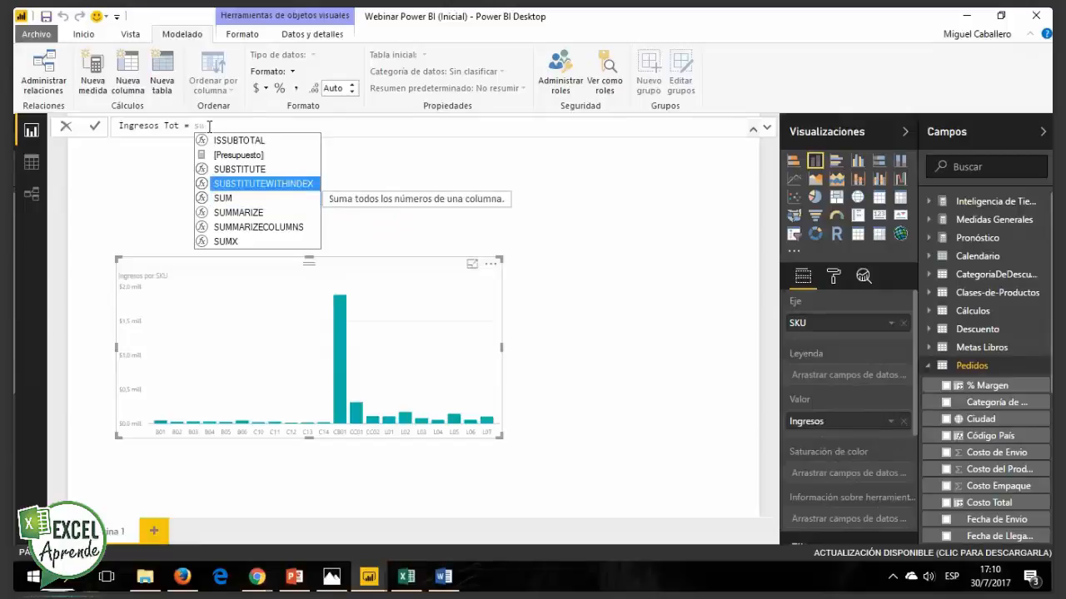
pyautogui.press('Down')
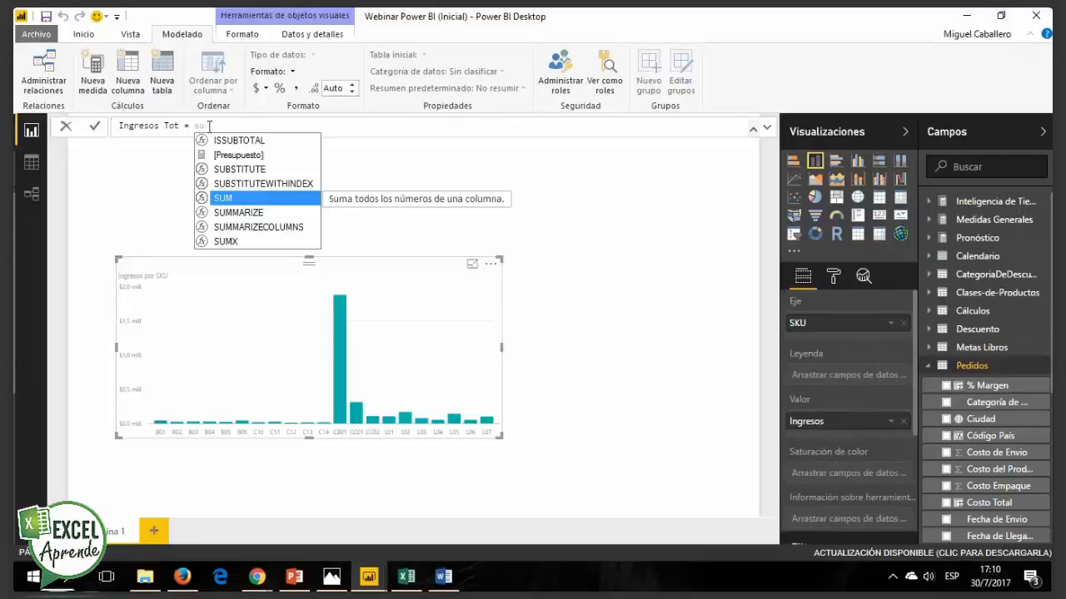
pyautogui.press('Tab')
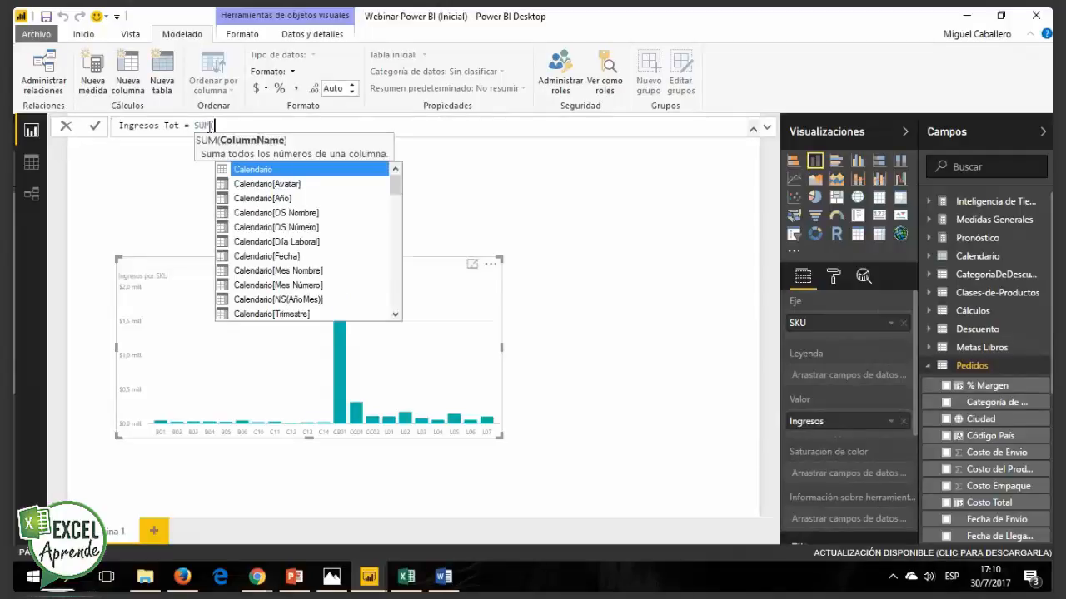
# Step: Complete the formula as SUM(Pedidos[Ingresos]) and try to save the measure under the name Ingresos Tot
pyautogui.write('pedid')
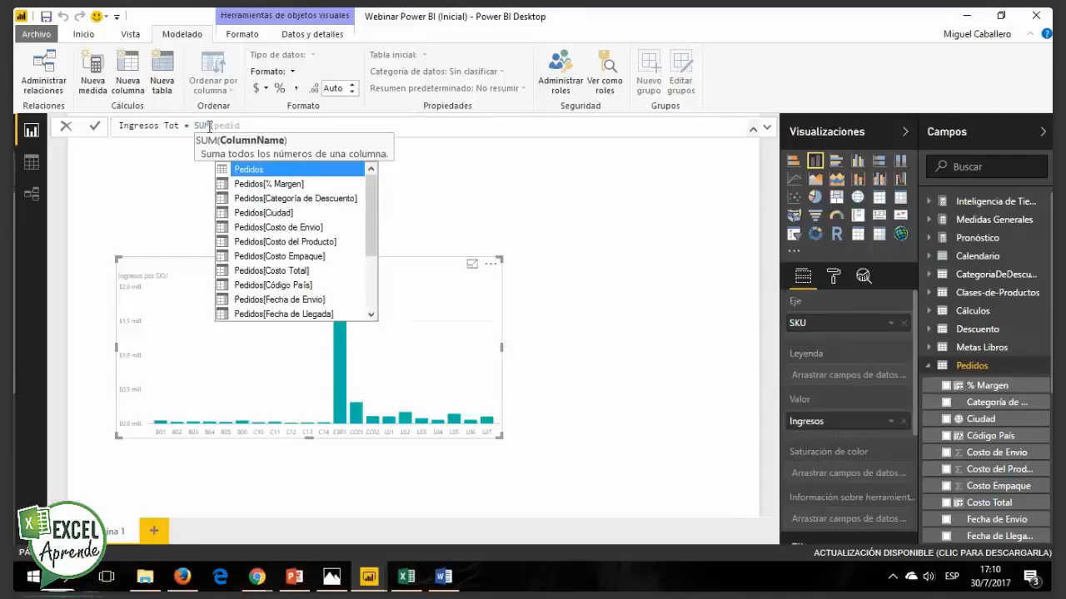
pyautogui.press('Tab')
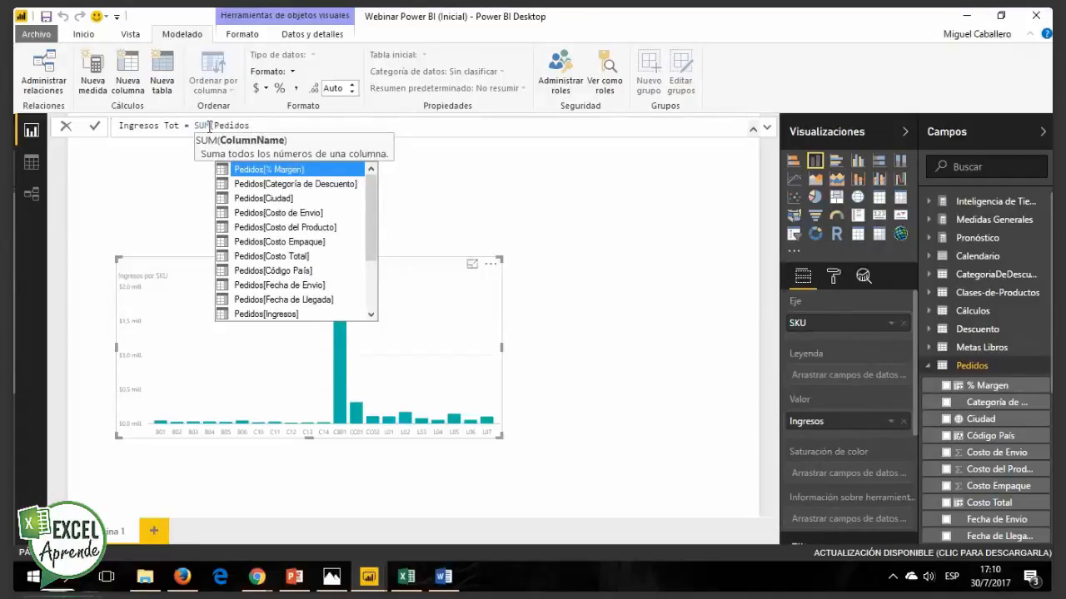
pyautogui.write('[in')
pyautogui.press('Tab')
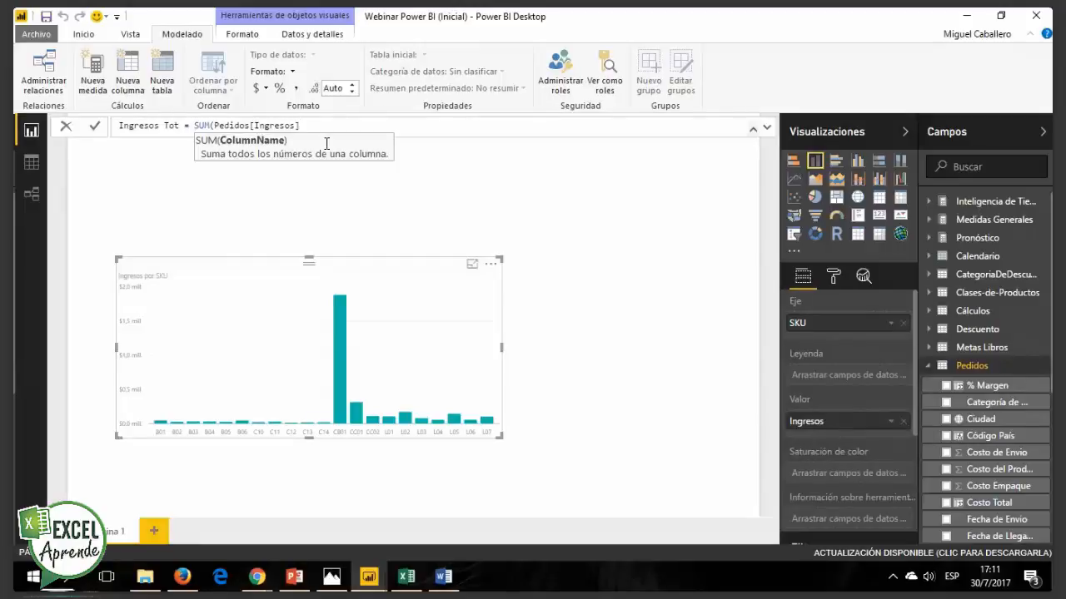
pyautogui.write(')')
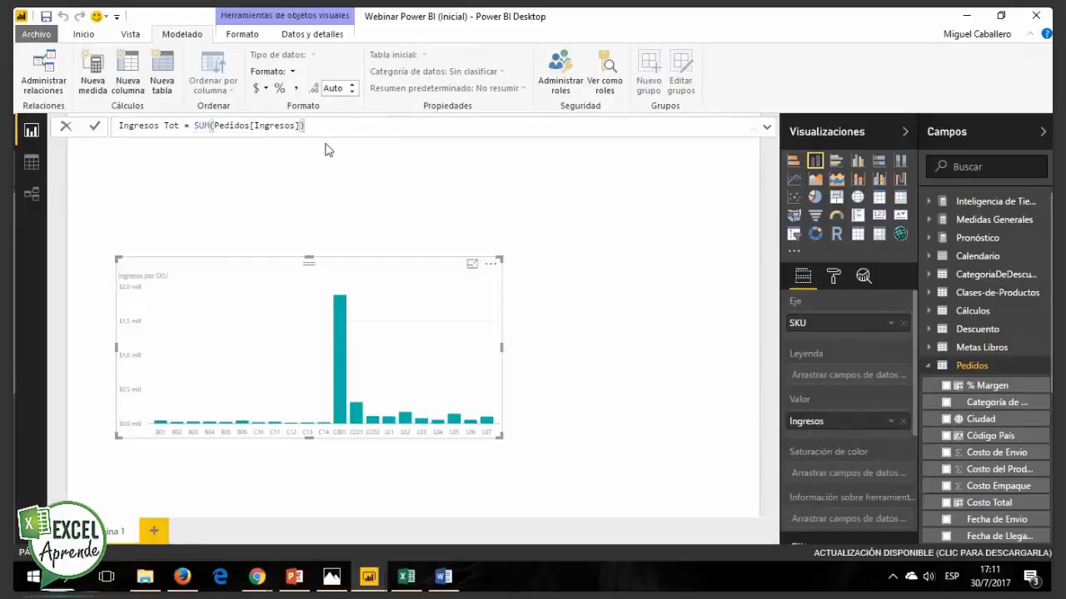
pyautogui.press('Return')
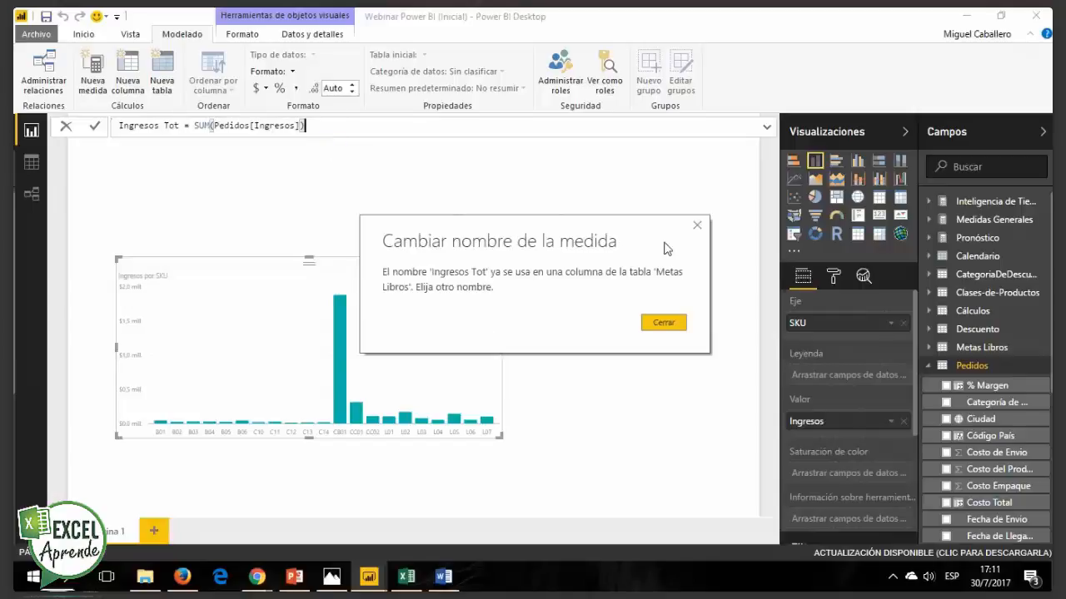
# Step: Try to save the measure under the name Ingresos Tot 2
pyautogui.click(696, 227)
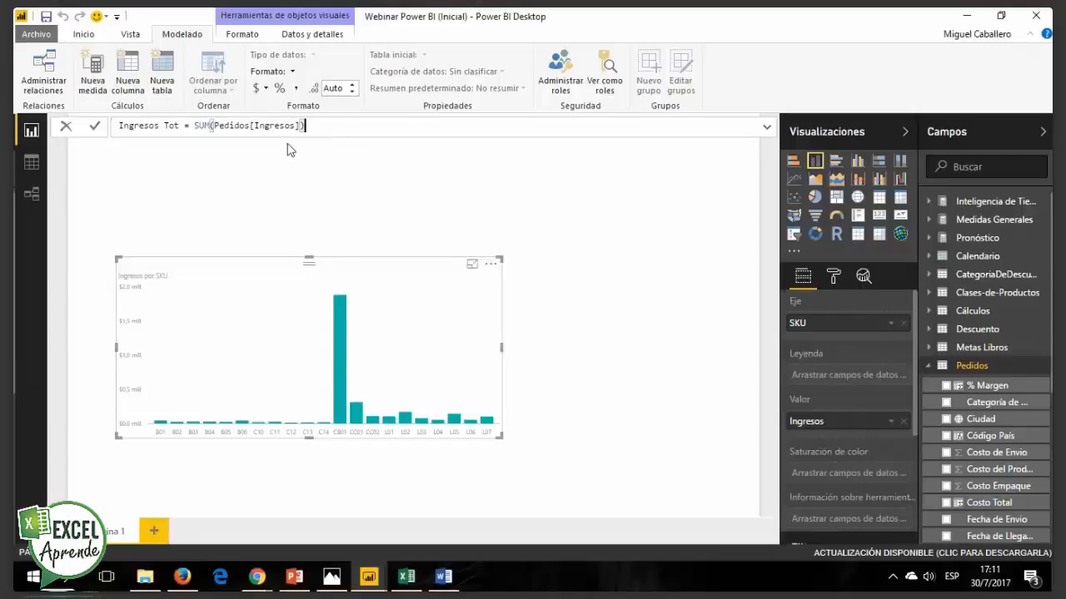
pyautogui.click(184, 128)
pyautogui.write('2')
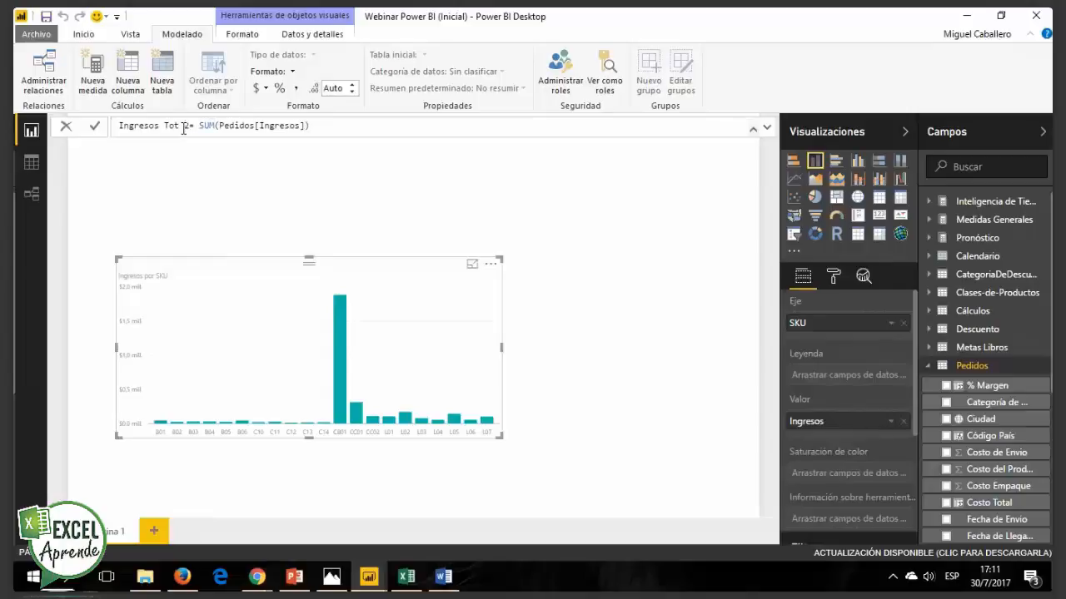
pyautogui.press('Return')
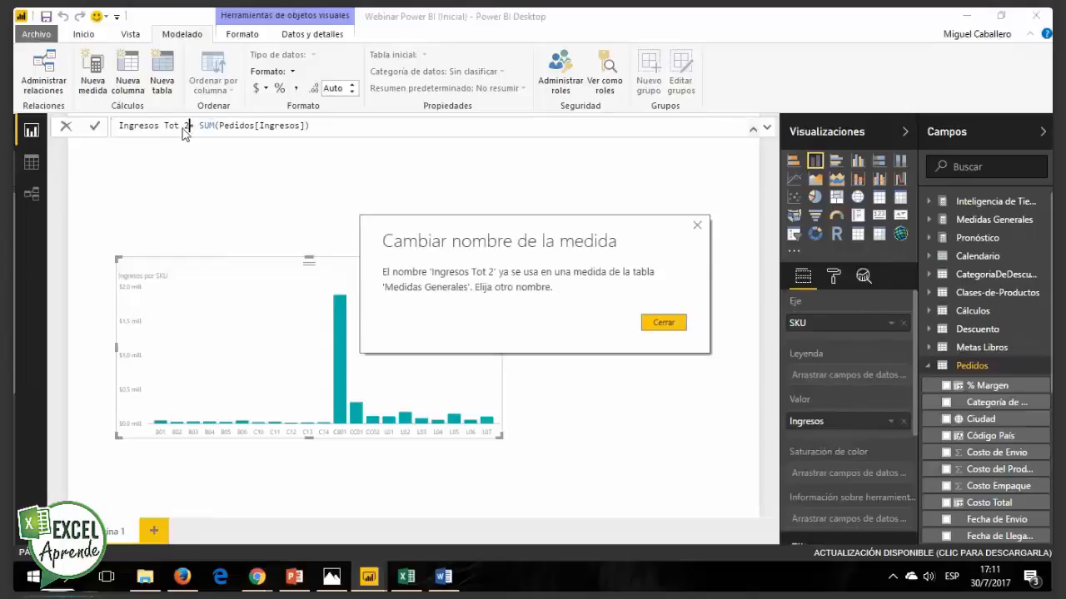
pyautogui.click(650, 324)
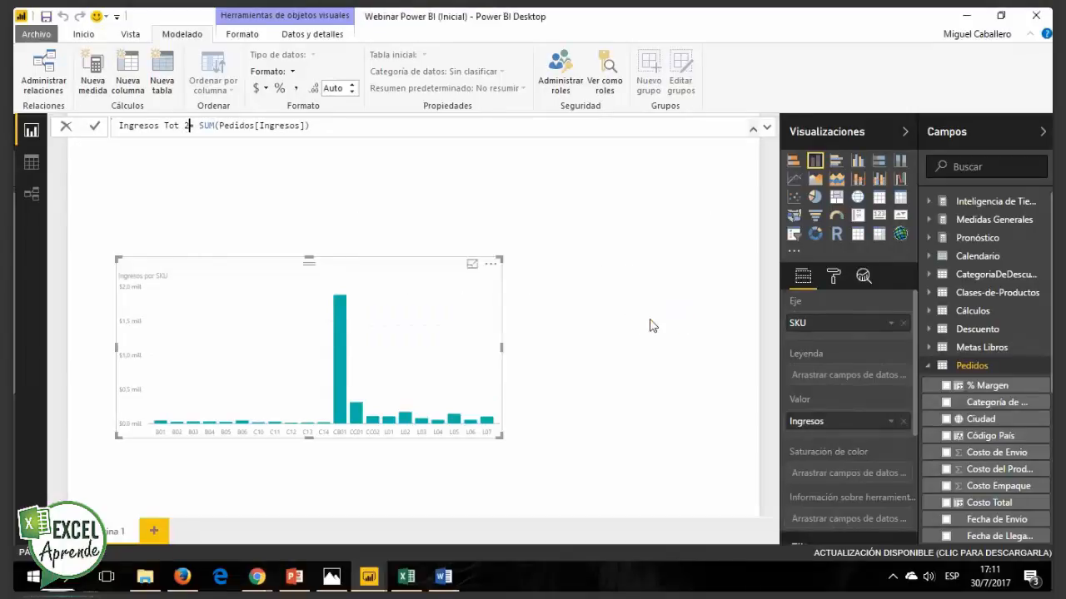
# Step: Rename the measure Ingresos Totoales and save it with the formula SUM(Pedidos[Ingresos])
pyautogui.click(188, 127)
pyautogui.press('BackSpace')
pyautogui.write('ales')
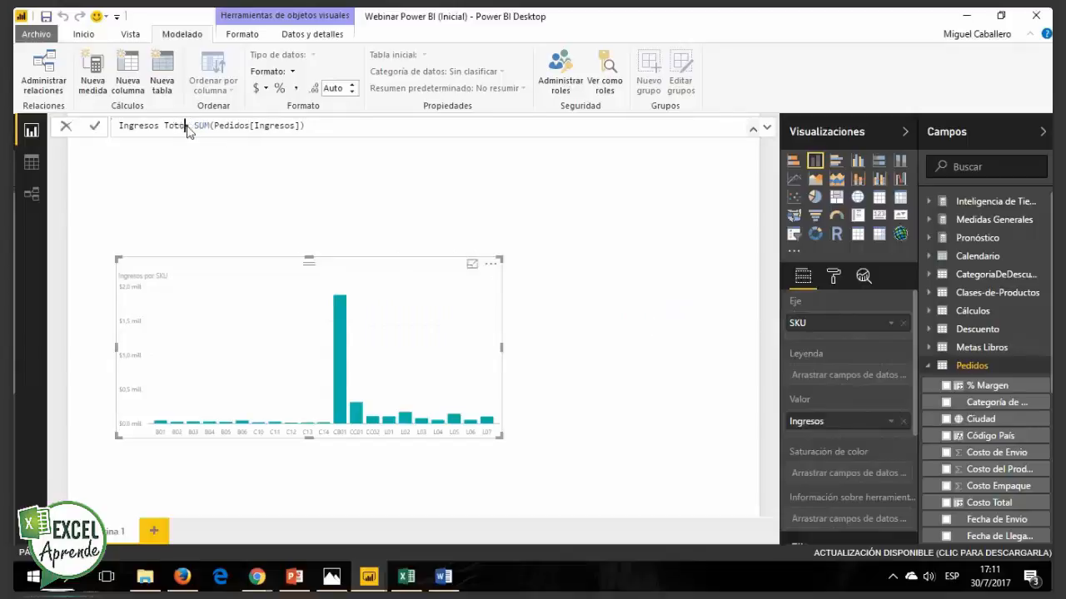
pyautogui.press('Return')
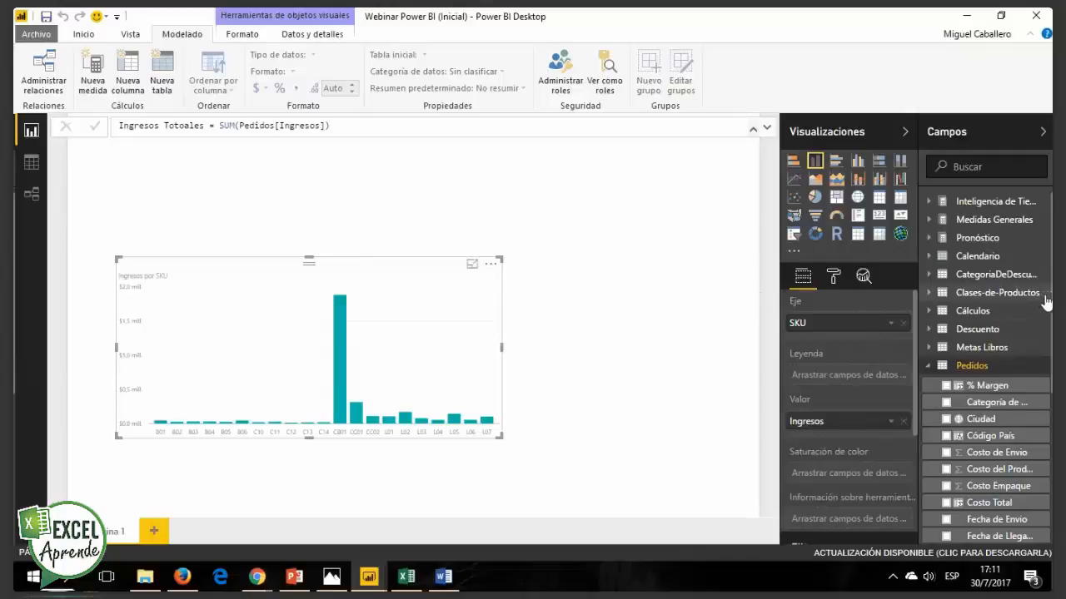
# Step: Move the Ingresos by SKU chart to the upper part of the page and place an empty column chart beneath it
pyautogui.moveTo(1051, 303); pyautogui.dragTo(1050, 323)
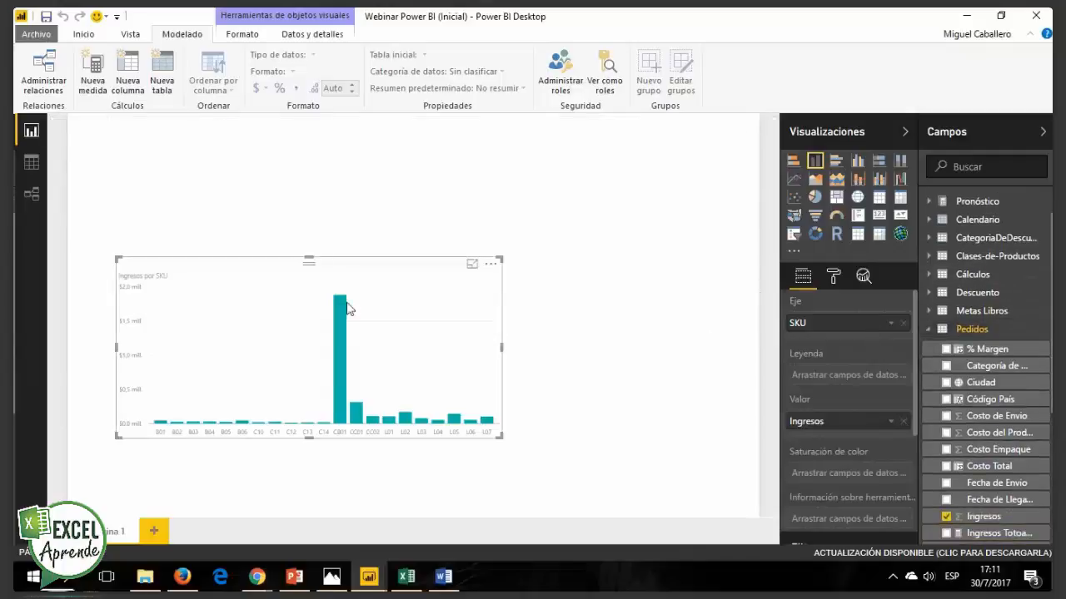
pyautogui.moveTo(350, 272); pyautogui.dragTo(333, 150)
pyautogui.click(626, 281)
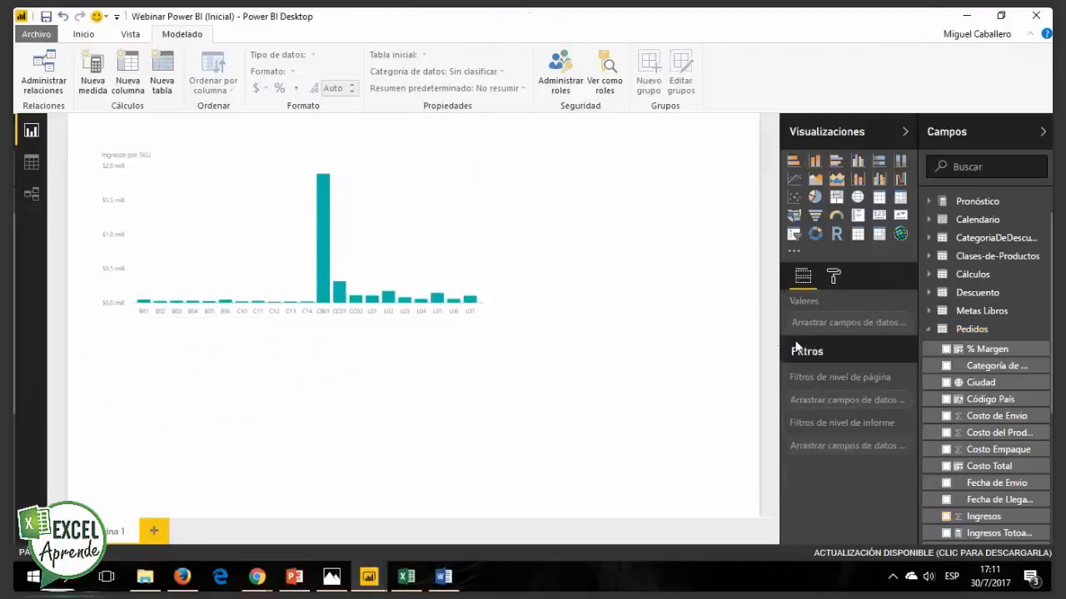
pyautogui.click(815, 168)
pyautogui.moveTo(158, 342); pyautogui.dragTo(221, 356)
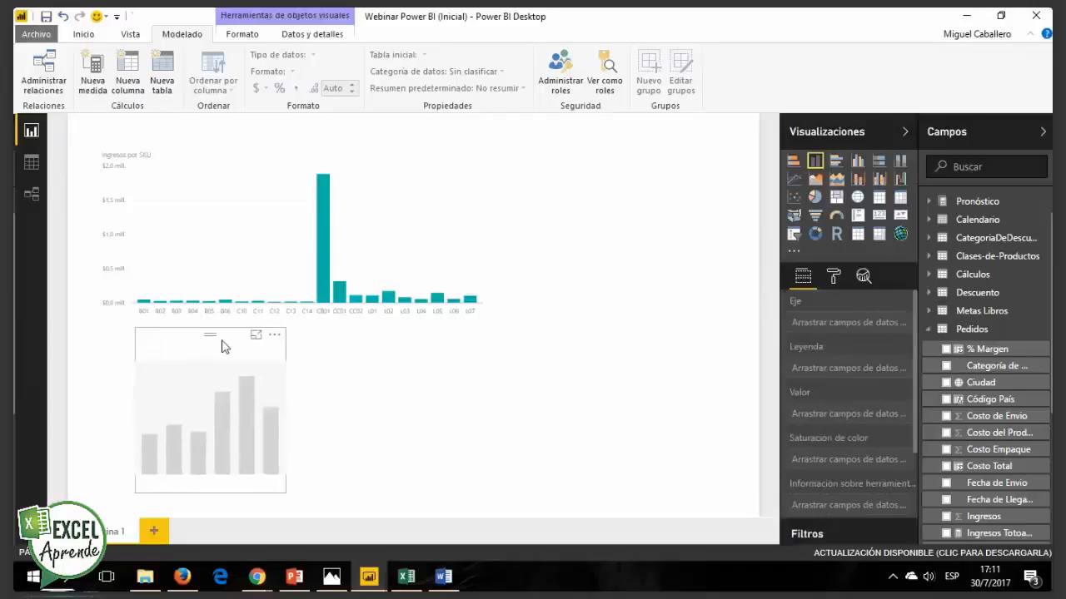
# Step: Set SKU from the SKUProductos table as the new chart's axis and the Ingresos Totoales measure from Pedidos as its value
pyautogui.click(929, 330)
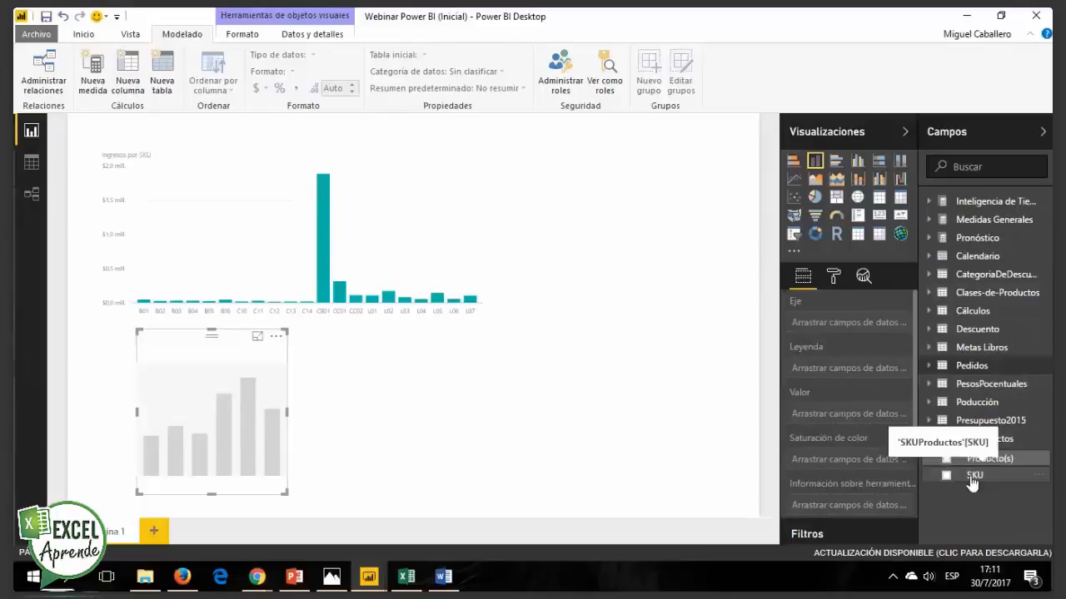
pyautogui.moveTo(973, 482); pyautogui.dragTo(845, 324)
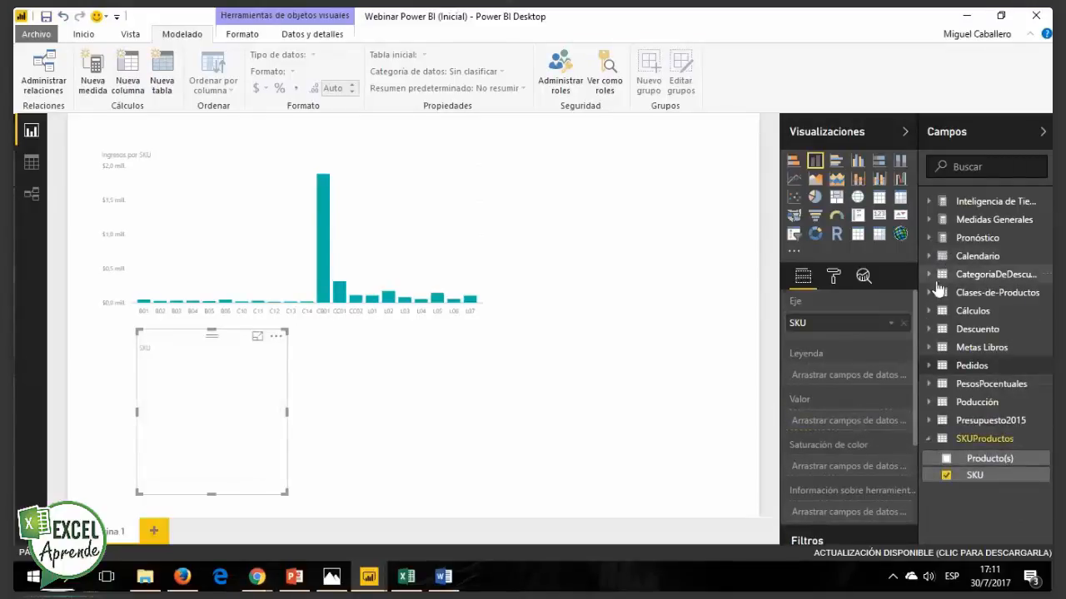
pyautogui.click(925, 366)
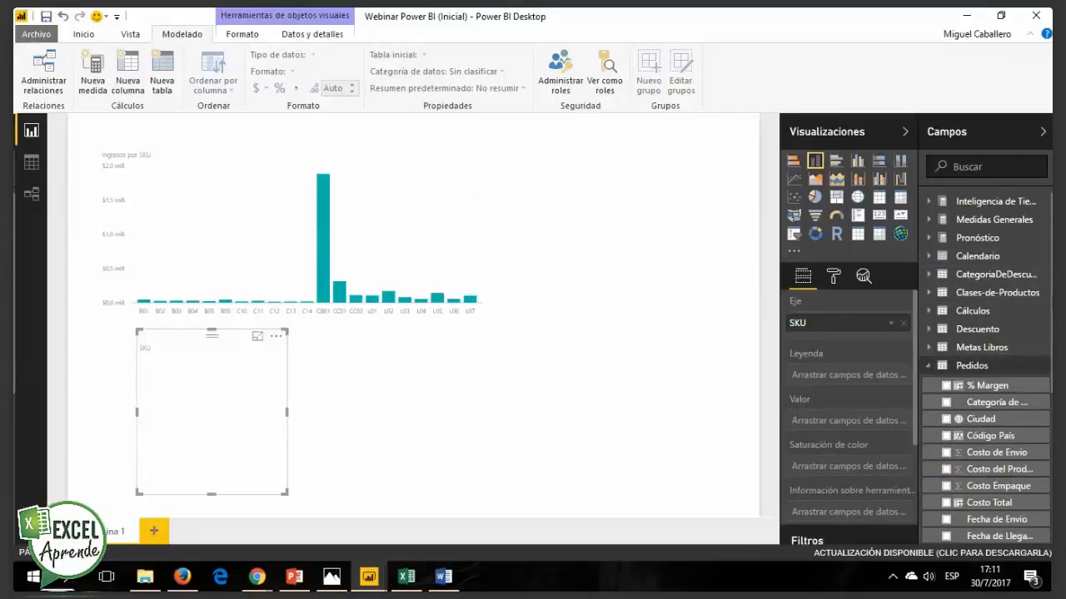
pyautogui.moveTo(1049, 306); pyautogui.dragTo(1044, 416)
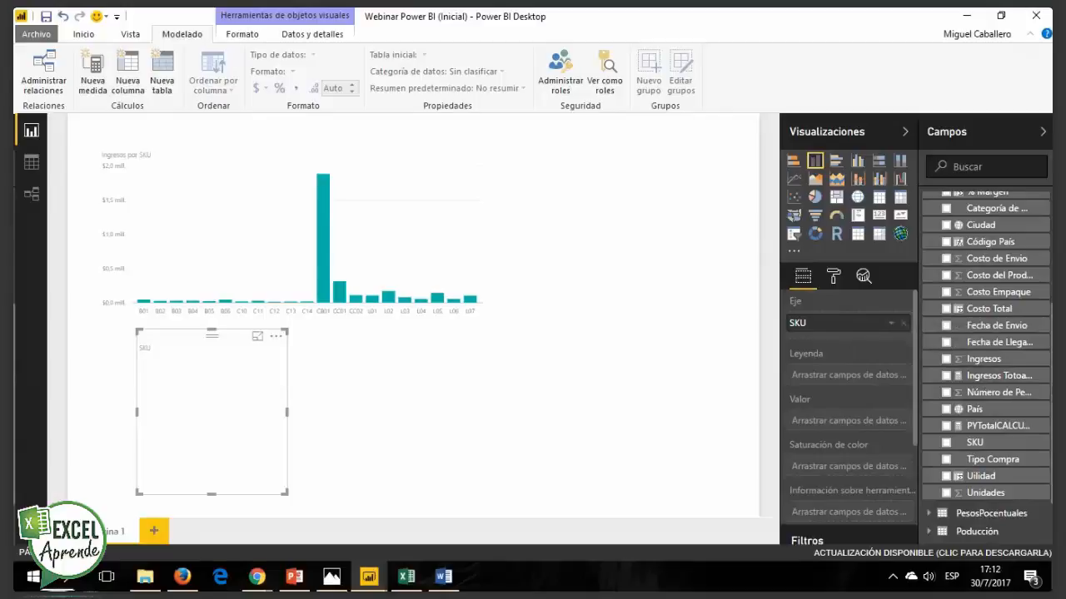
pyautogui.click(986, 379)
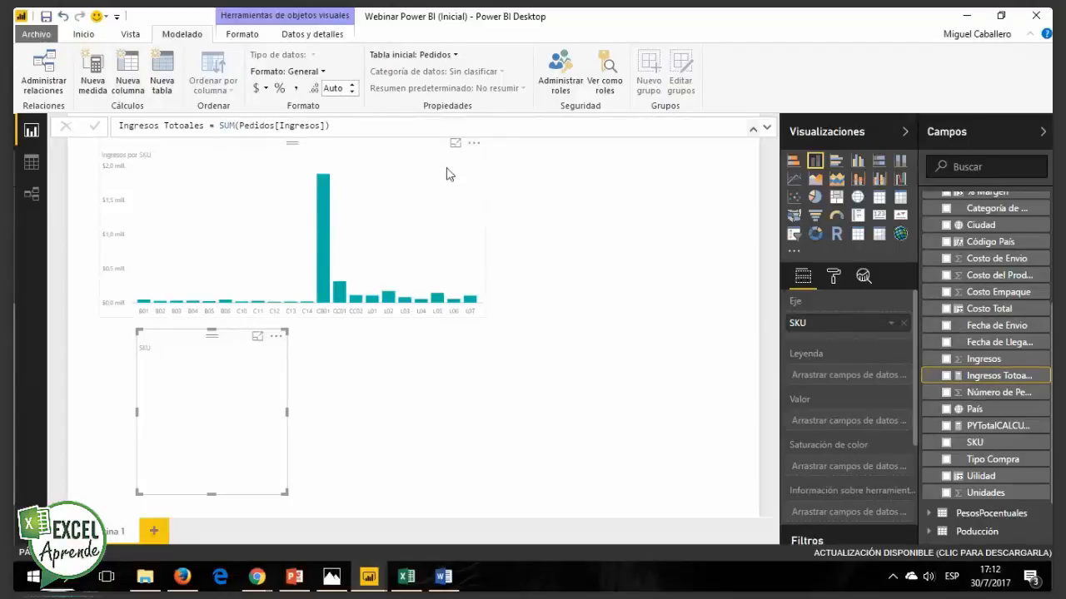
pyautogui.moveTo(975, 386); pyautogui.dragTo(846, 420)
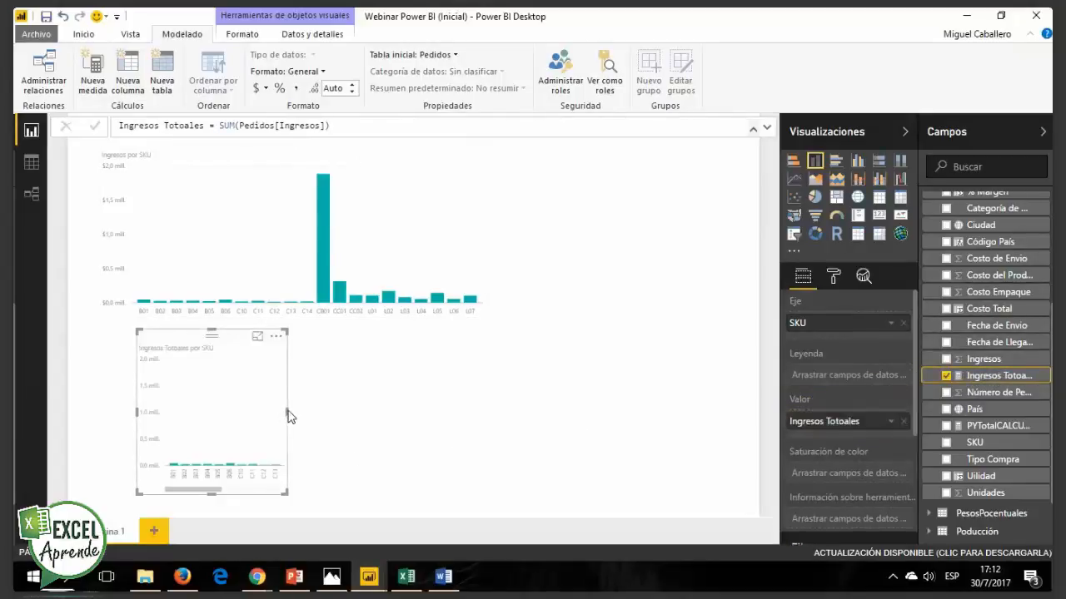
# Step: Widen the Ingresos Totoales chart so every SKU fits and compare its fields with those of the Ingresos by SKU chart
pyautogui.moveTo(288, 419); pyautogui.dragTo(499, 412)
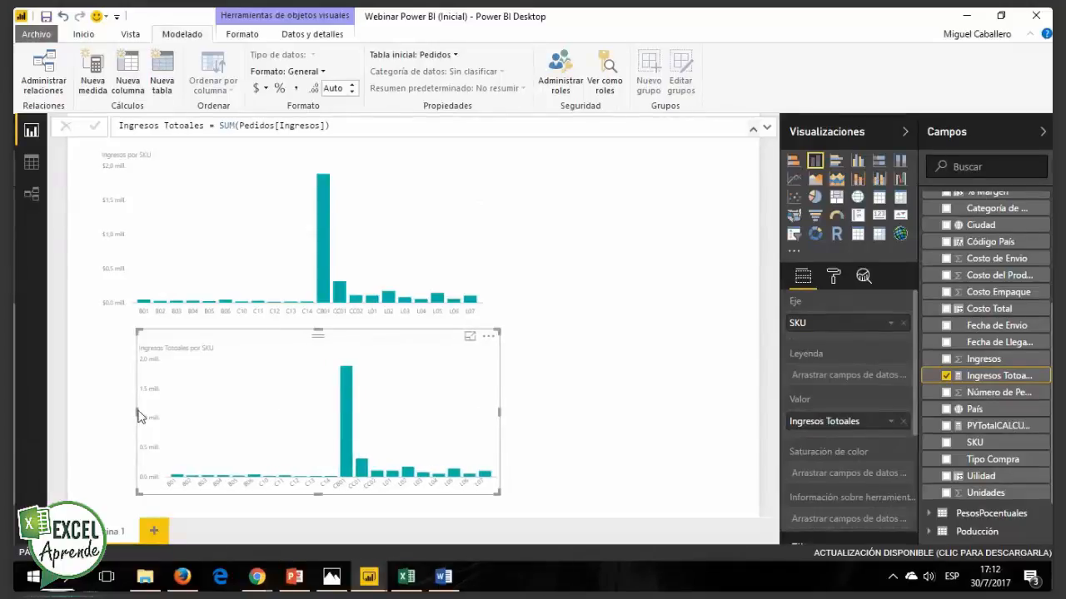
pyautogui.moveTo(135, 413); pyautogui.dragTo(95, 408)
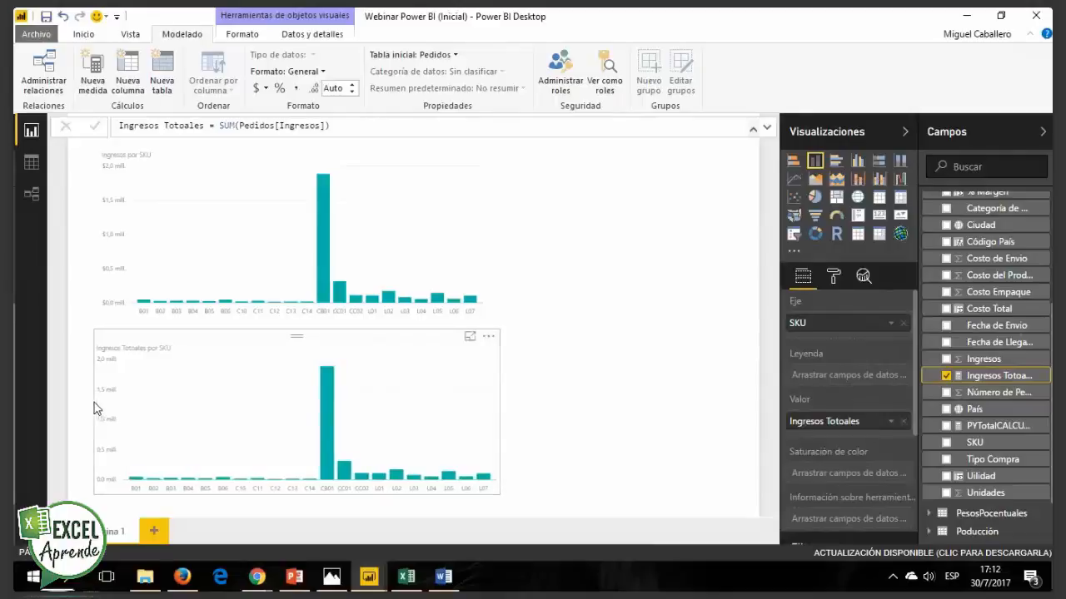
pyautogui.click(423, 169)
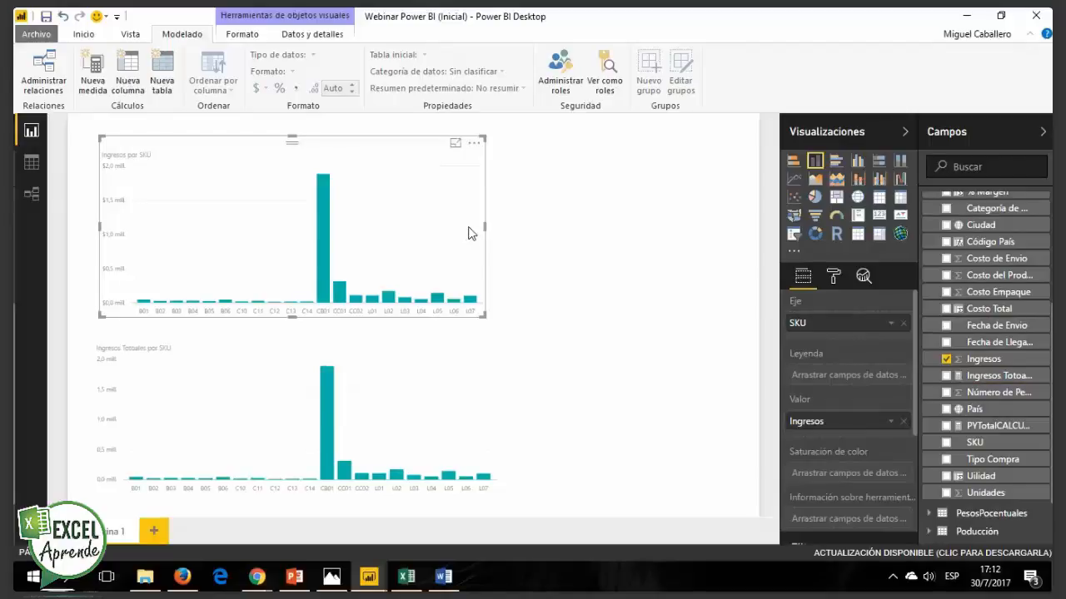
pyautogui.click(422, 368)
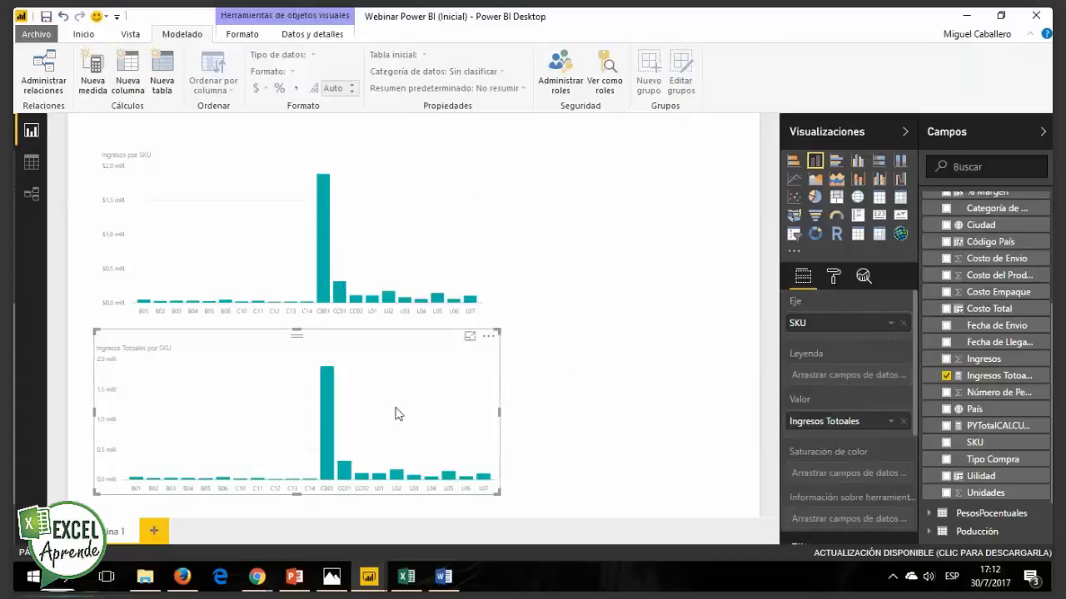
pyautogui.click(381, 168)
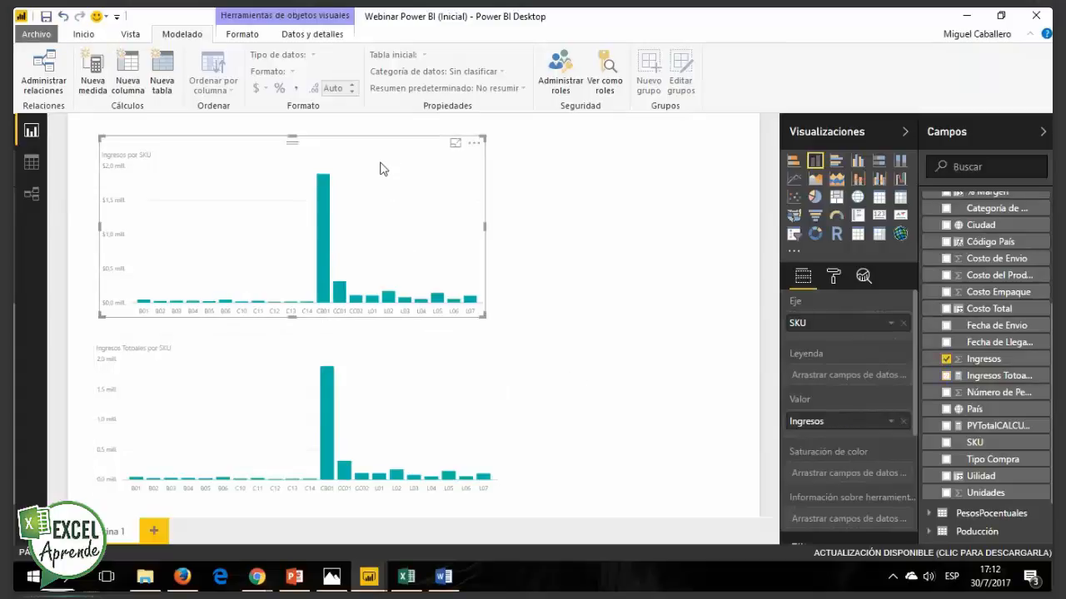
pyautogui.click(380, 357)
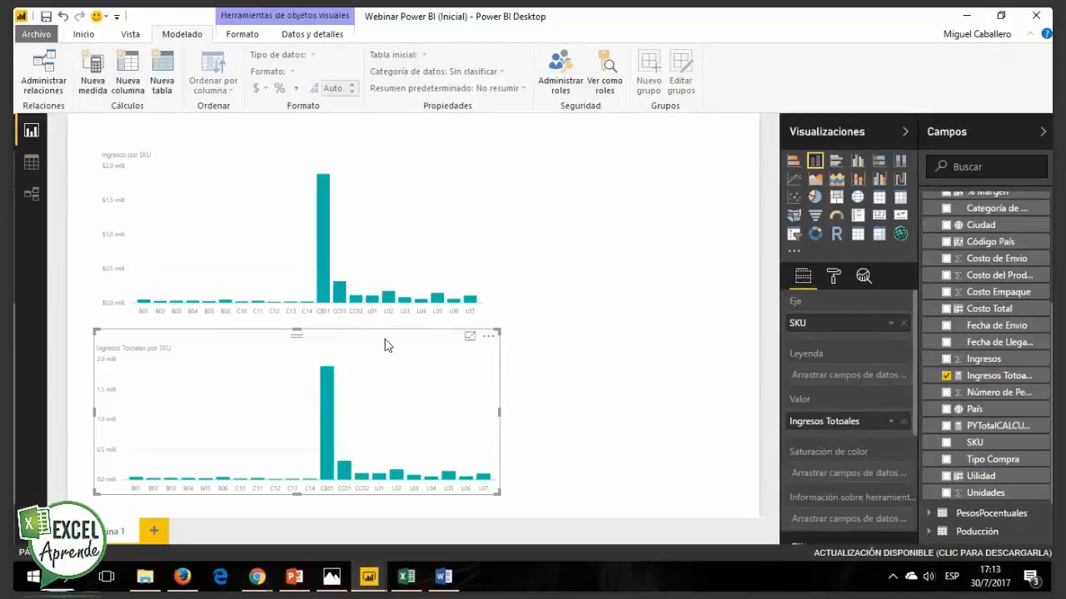
# Step: Reduce the height of both charts and move the Ingresos by SKU chart down to free the upper part of the page
pyautogui.moveTo(292, 331); pyautogui.dragTo(280, 424)
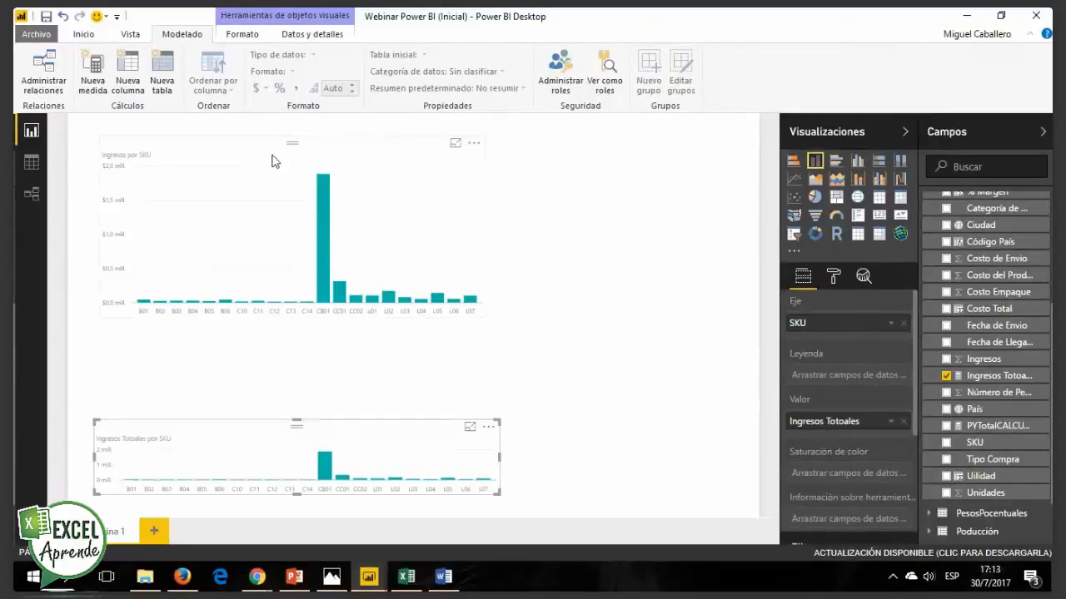
pyautogui.moveTo(261, 189); pyautogui.dragTo(296, 268)
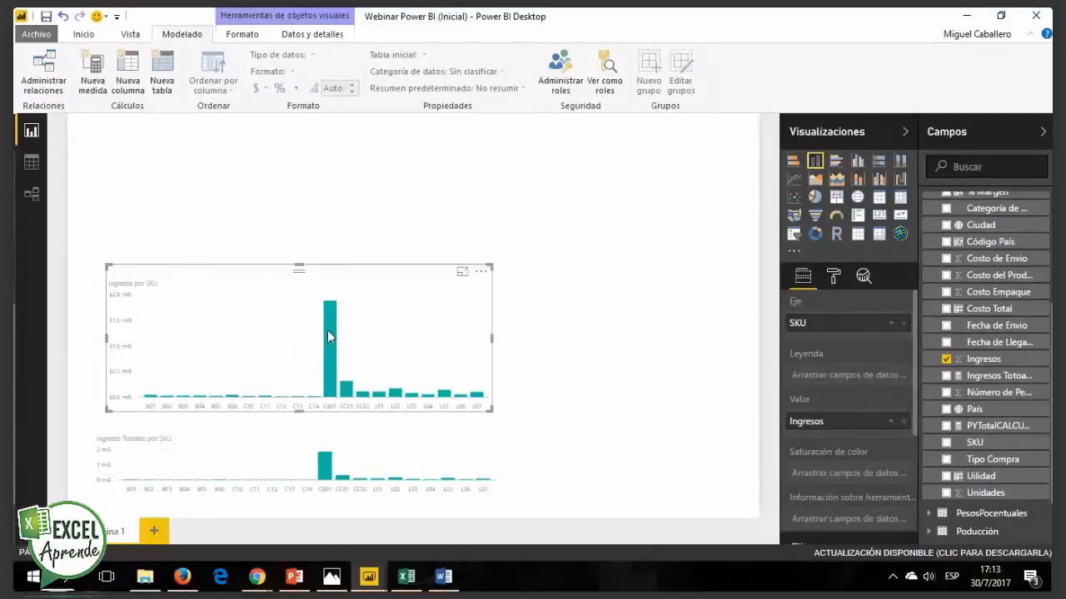
pyautogui.moveTo(330, 337)
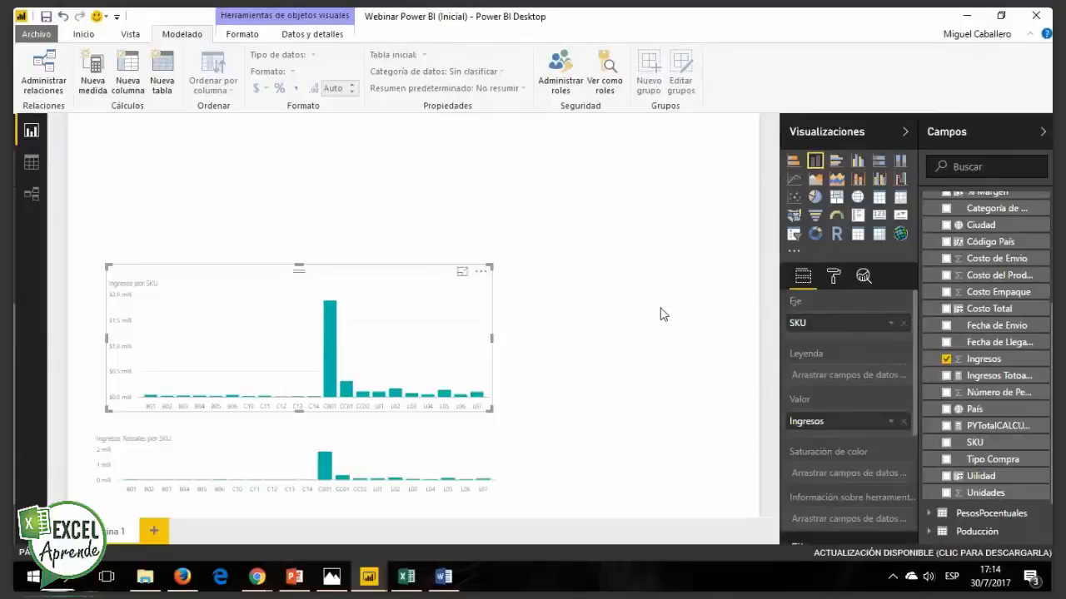
# Step: Create a new measure in the Pedidos table and name it IngresosAltaRentablidad
pyautogui.scroll(1, 1050, 353)
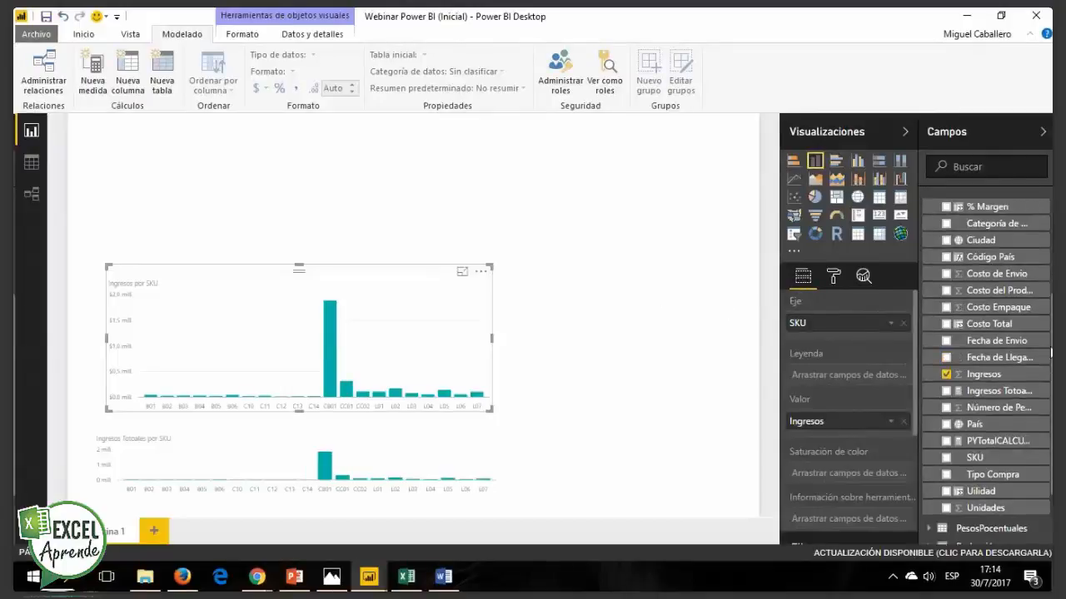
pyautogui.scroll(3, 1050, 353)
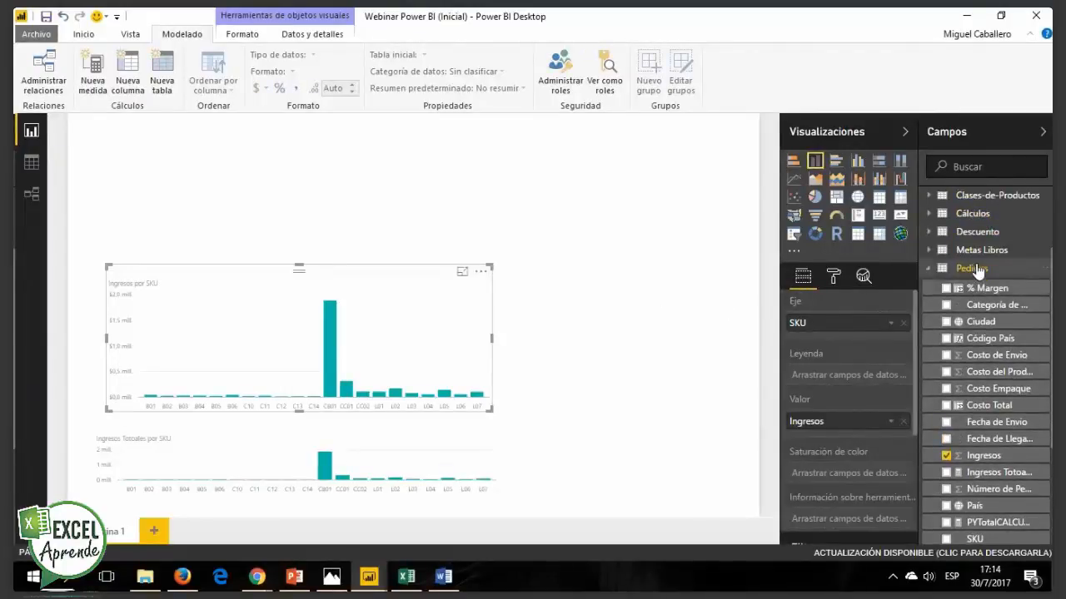
pyautogui.click(972, 269)
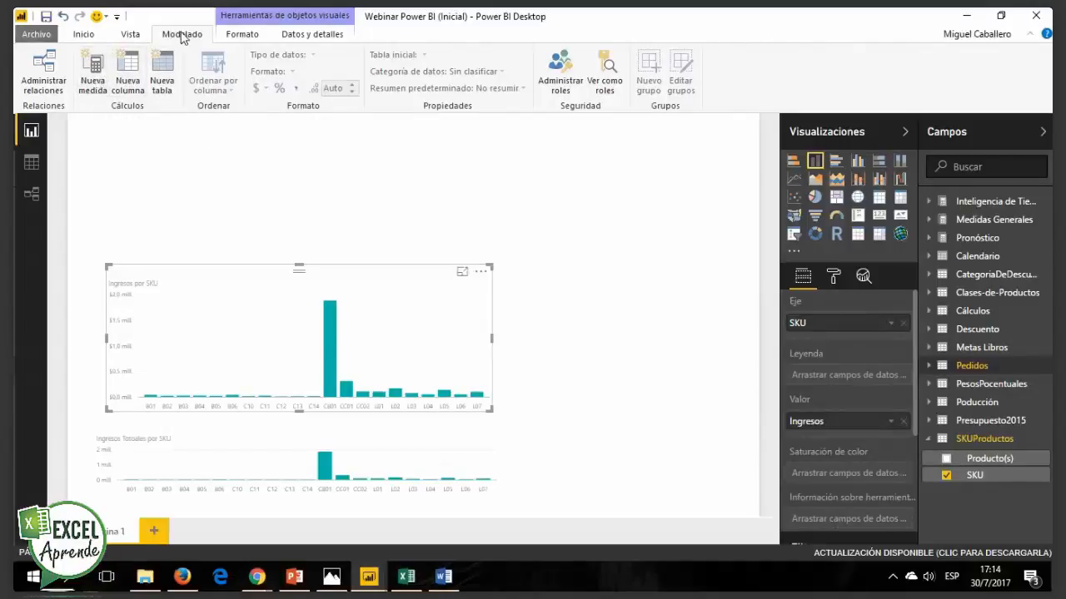
pyautogui.click(100, 71)
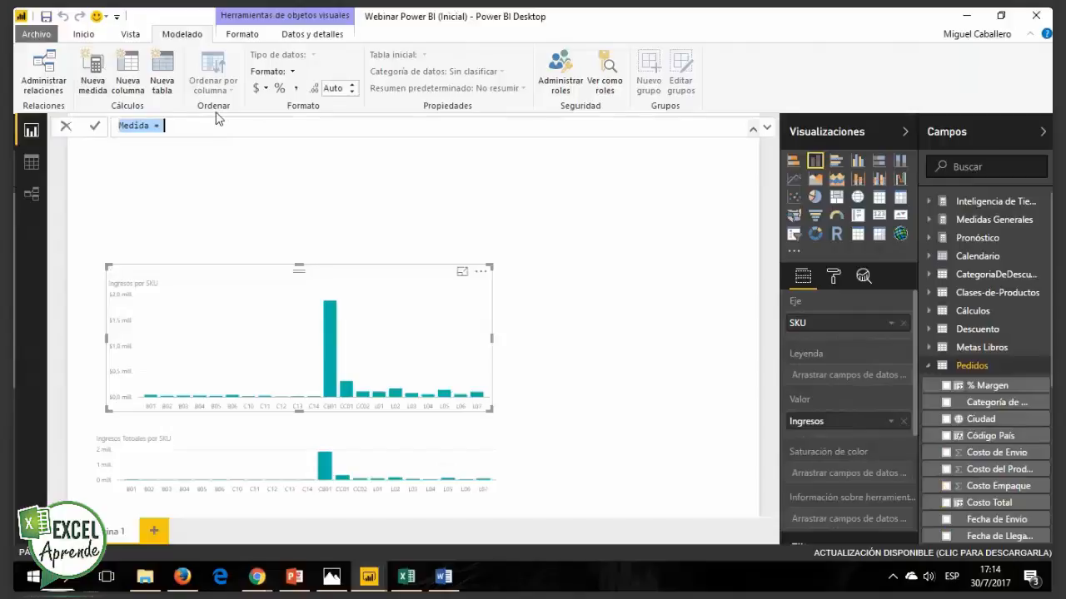
pyautogui.click(150, 126)
pyautogui.doubleClick(152, 135)
pyautogui.write('IngresosAlt')
pyautogui.write('aRentablid')
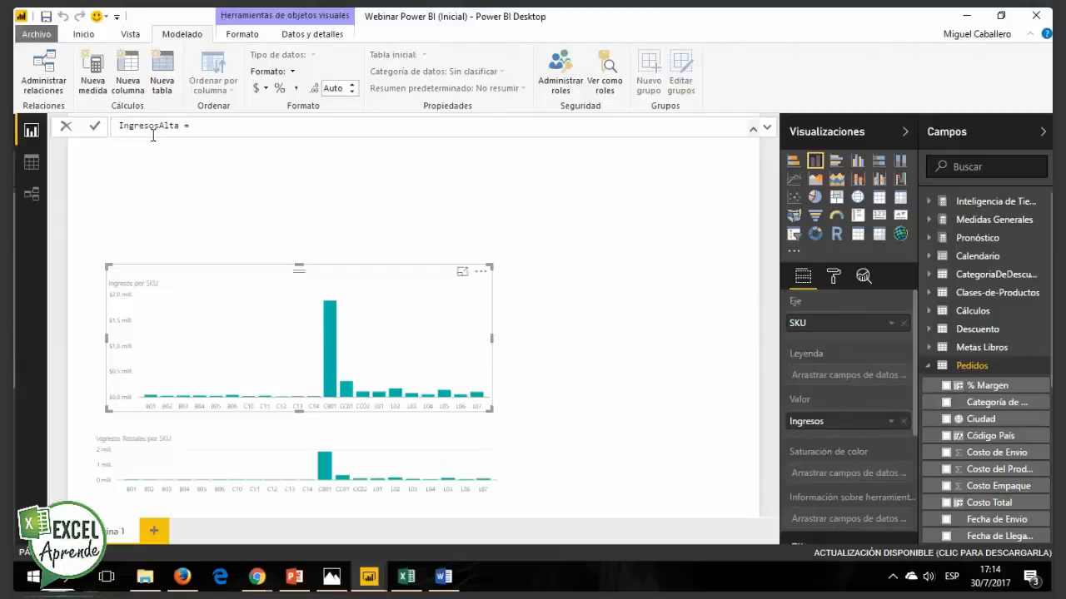
pyautogui.write('ad')
# Step: Start the IngresosAltaRentablidad formula with a FILTER over the Pedidos table whose condition begins with Pedidos[Ingresos]
pyautogui.click(266, 124)
pyautogui.write('fil')
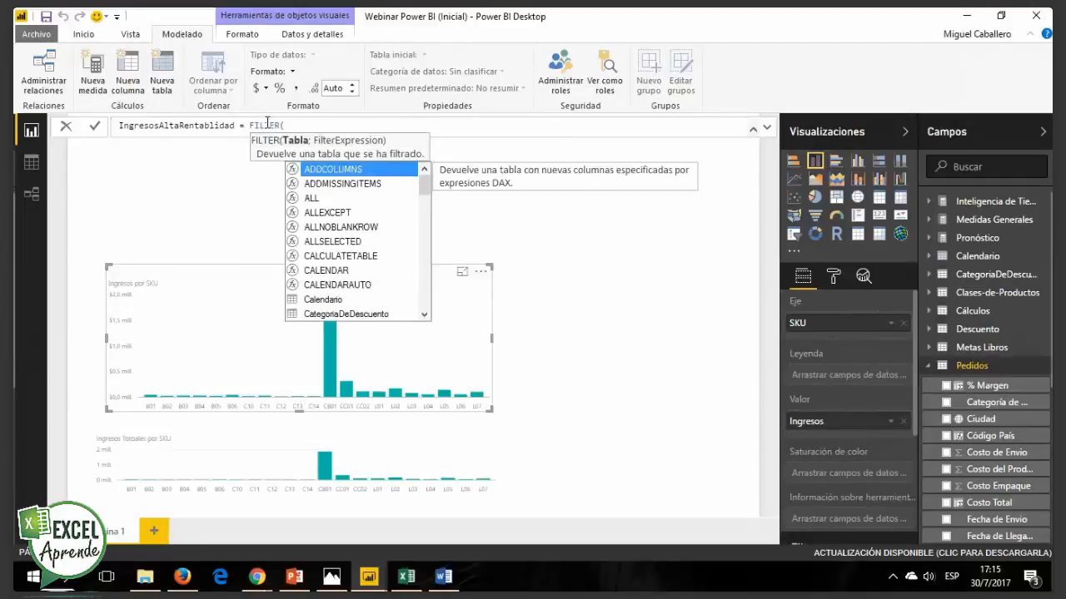
pyautogui.write('Pedidos')
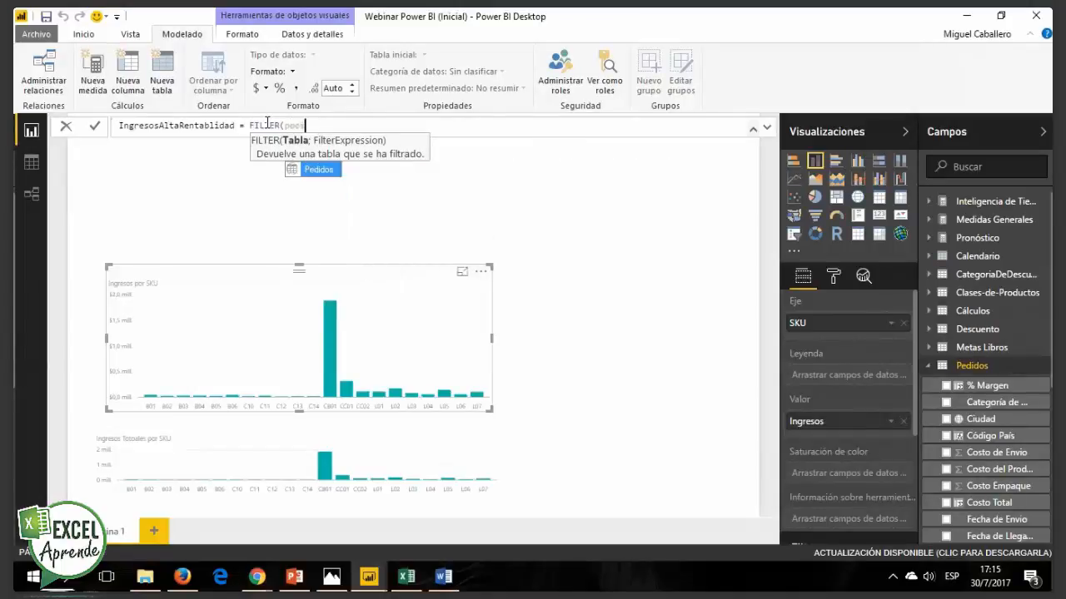
pyautogui.write(';')
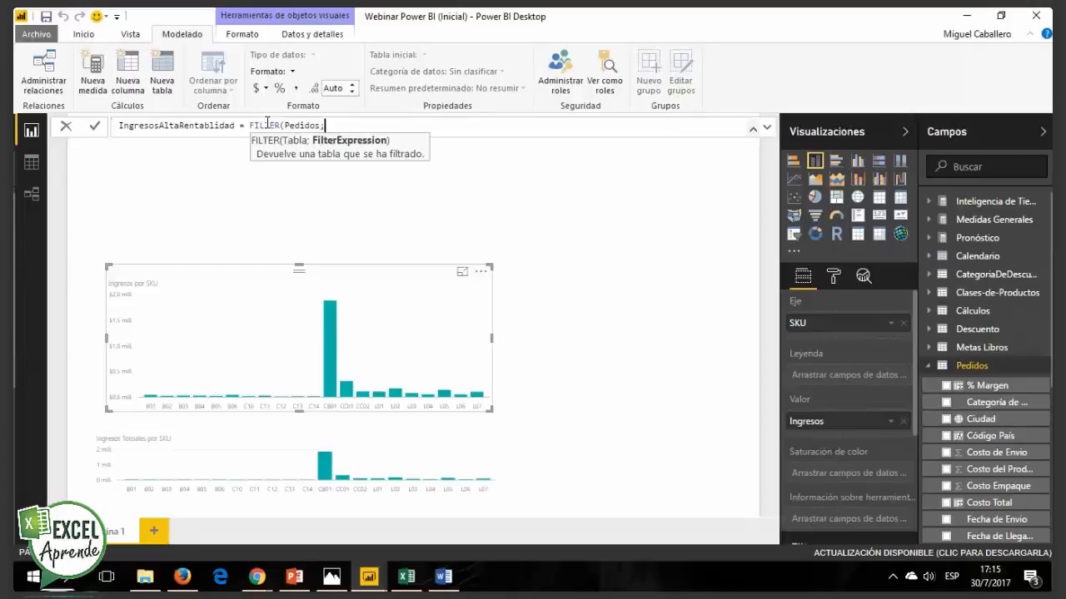
pyautogui.write('ped')
pyautogui.press('Tab')
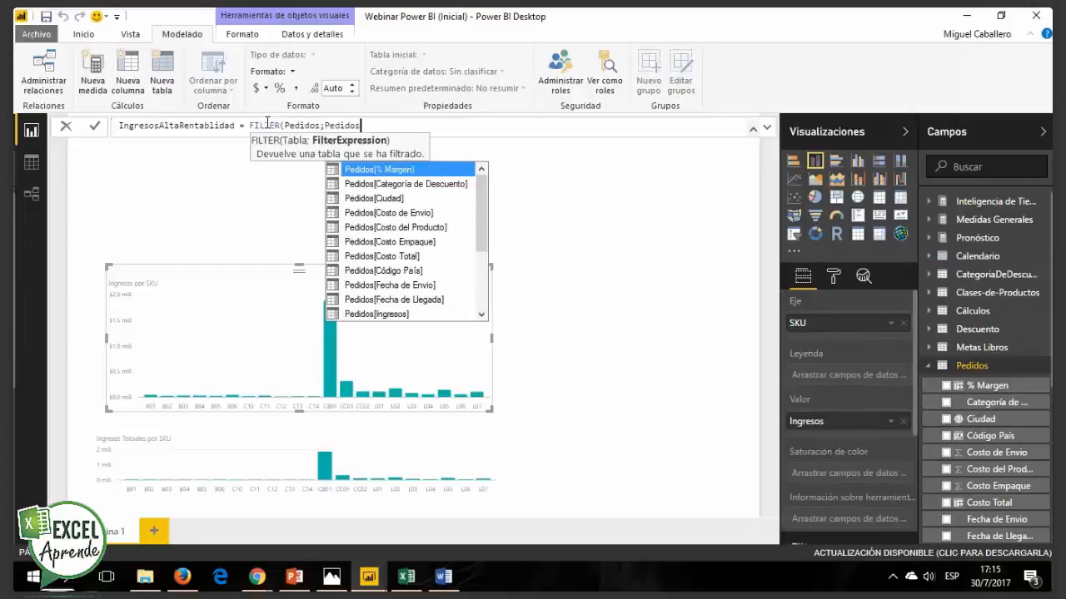
pyautogui.write('[In')
pyautogui.press('Tab')
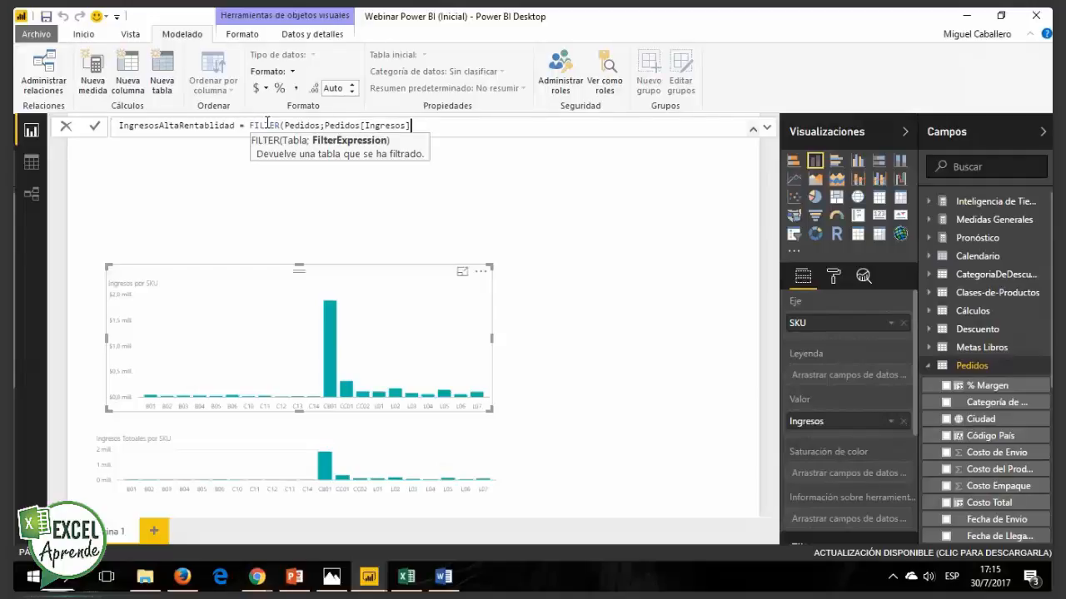
# Step: Complete the FILTER condition so that Pedidos[Ingresos] must be greater than Pedidos[Costo Total]*2, and close the function
pyautogui.write('>pedidos[co')
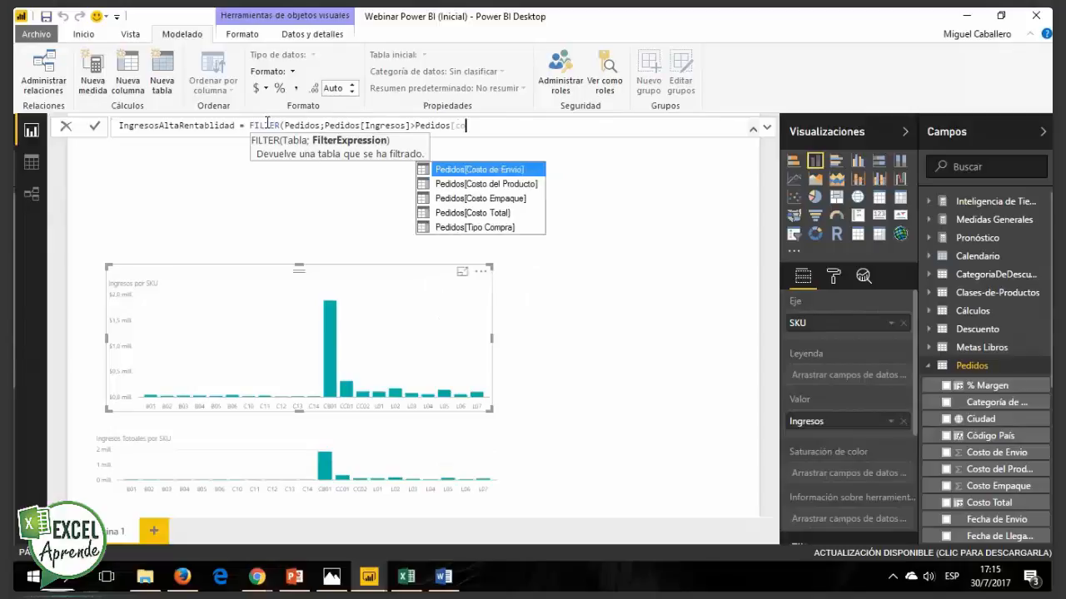
pyautogui.press('Down')
pyautogui.press('Down')
pyautogui.press('Down')
pyautogui.press('Tab')
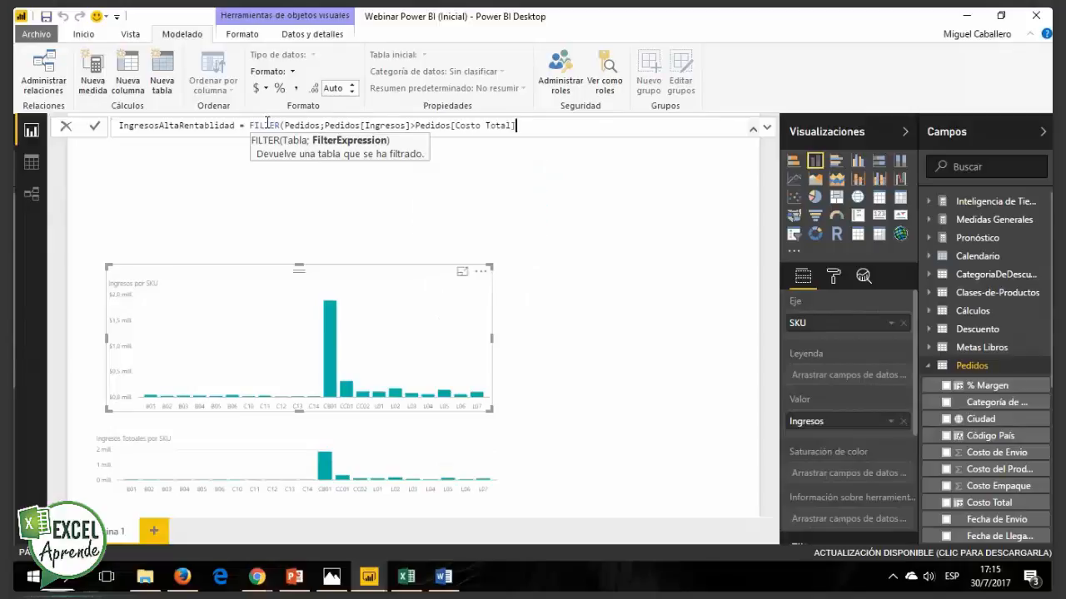
pyautogui.write('*2)')
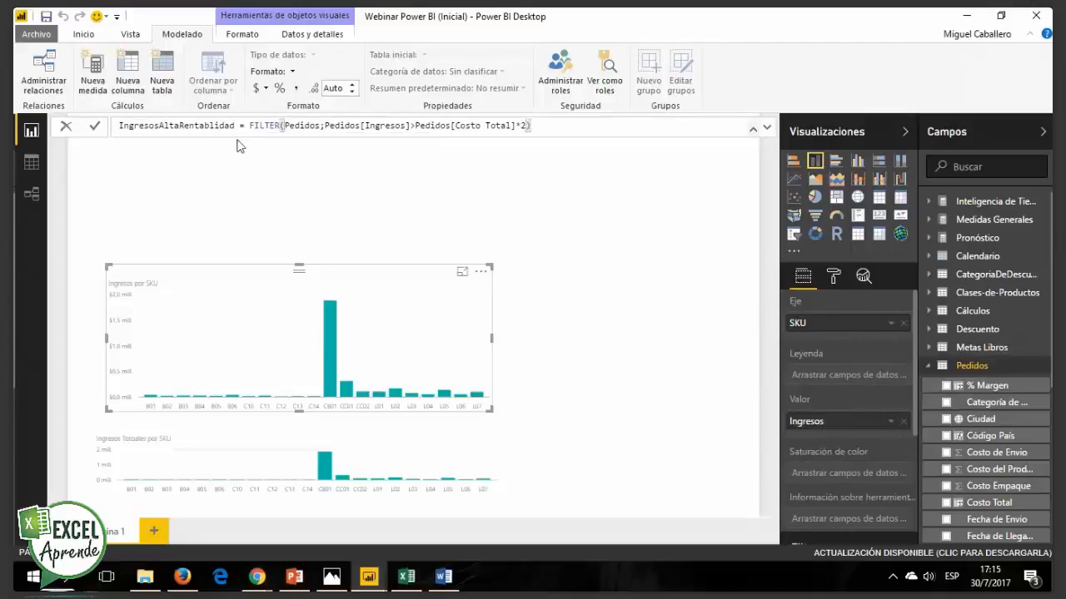
# Step: Wrap the formula in SUMX ahead of FILTER, so the filtered table serves as its first argument, and remove the extra space
pyautogui.click(247, 125)
pyautogui.write('sum')
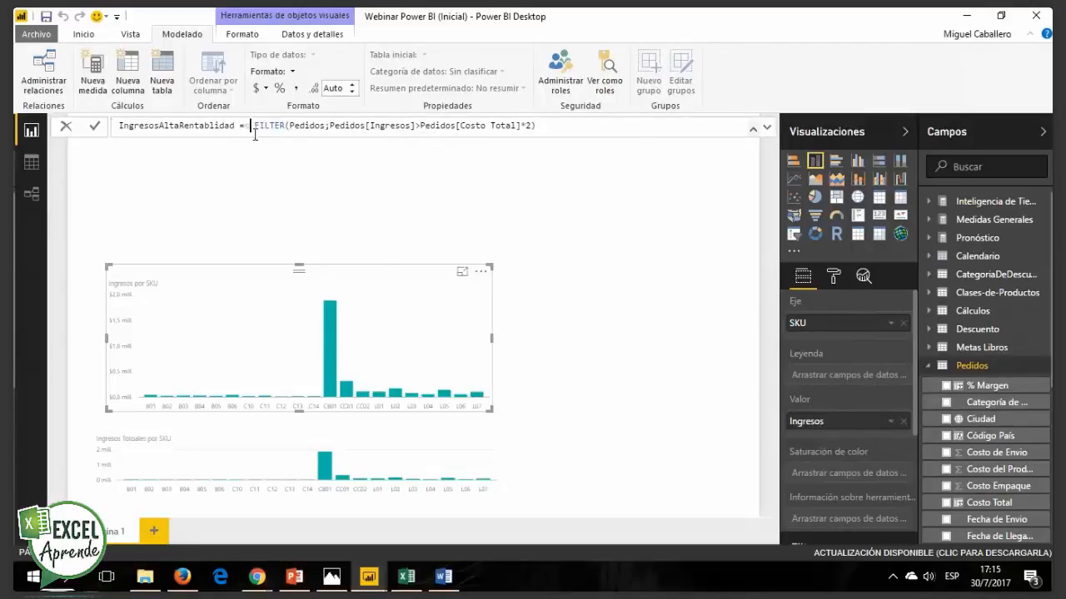
pyautogui.press('Down')
pyautogui.press('Down')
pyautogui.press('Down')
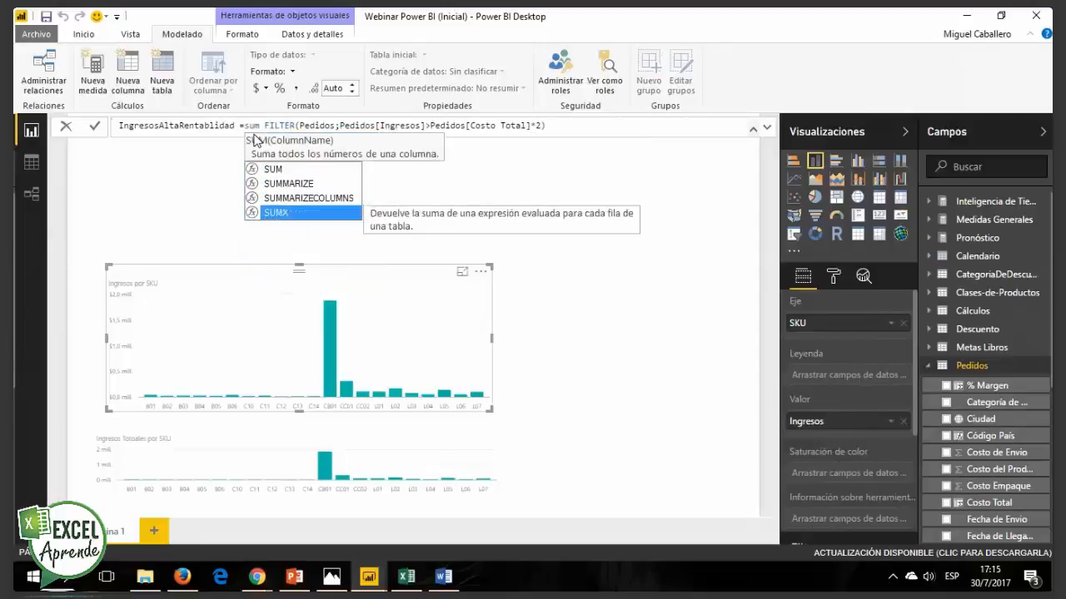
pyautogui.press('Tab')
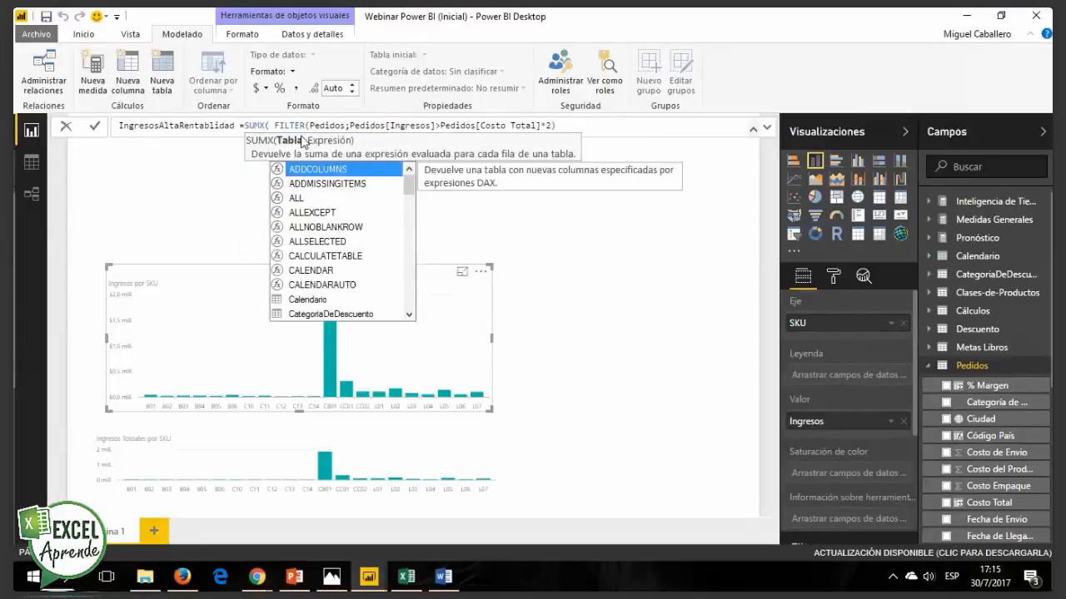
pyautogui.press('Delete')
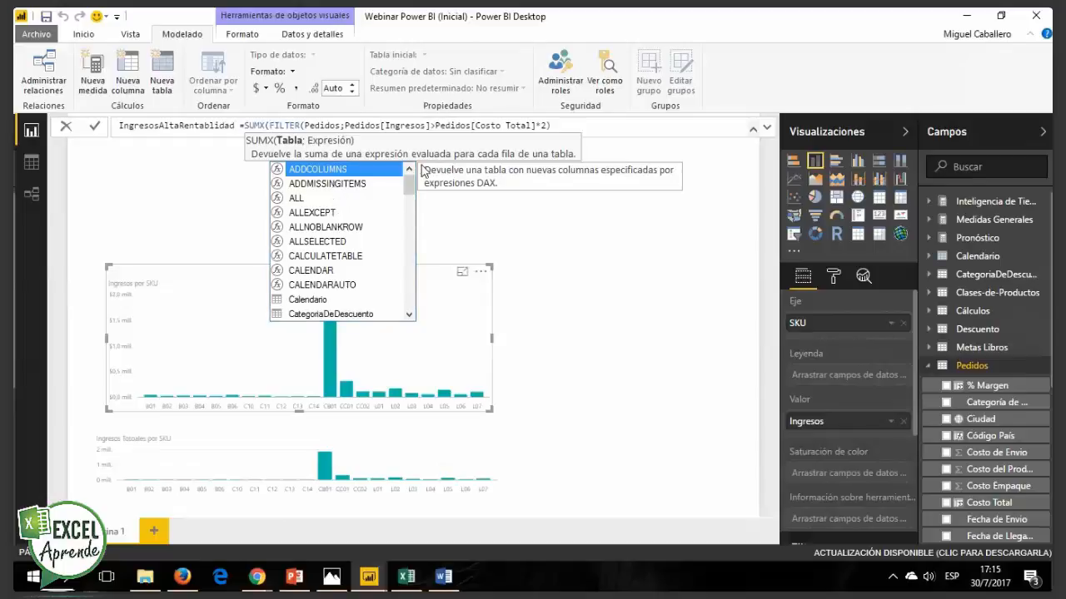
# Step: Add Pedidos[Ingresos] as the SUMX expression after the FILTER table, close the formula and commit the measure
pyautogui.click(554, 125)
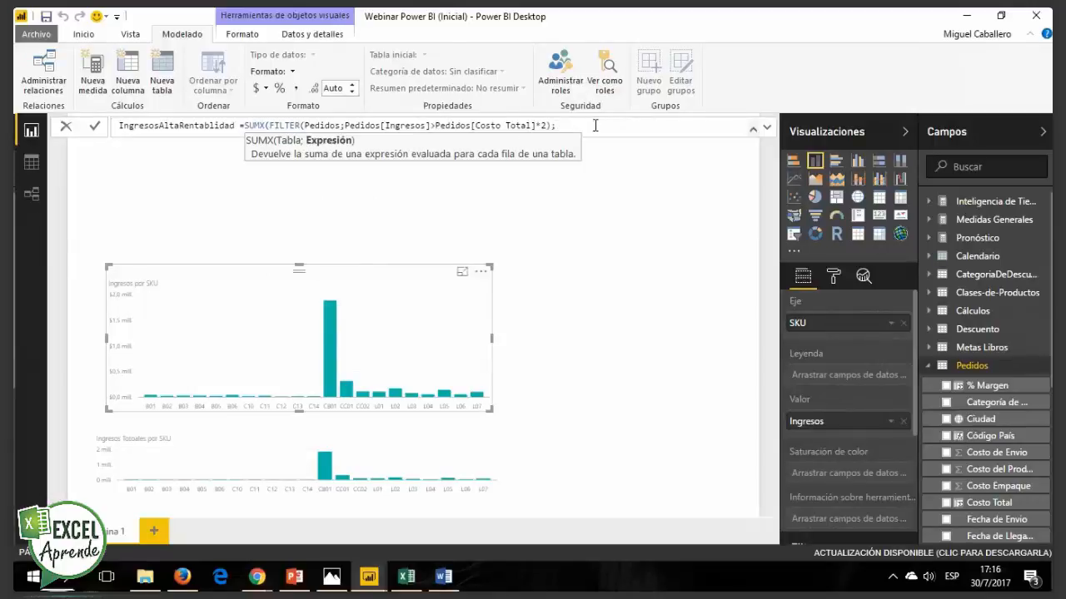
pyautogui.write('Pedidos[In')
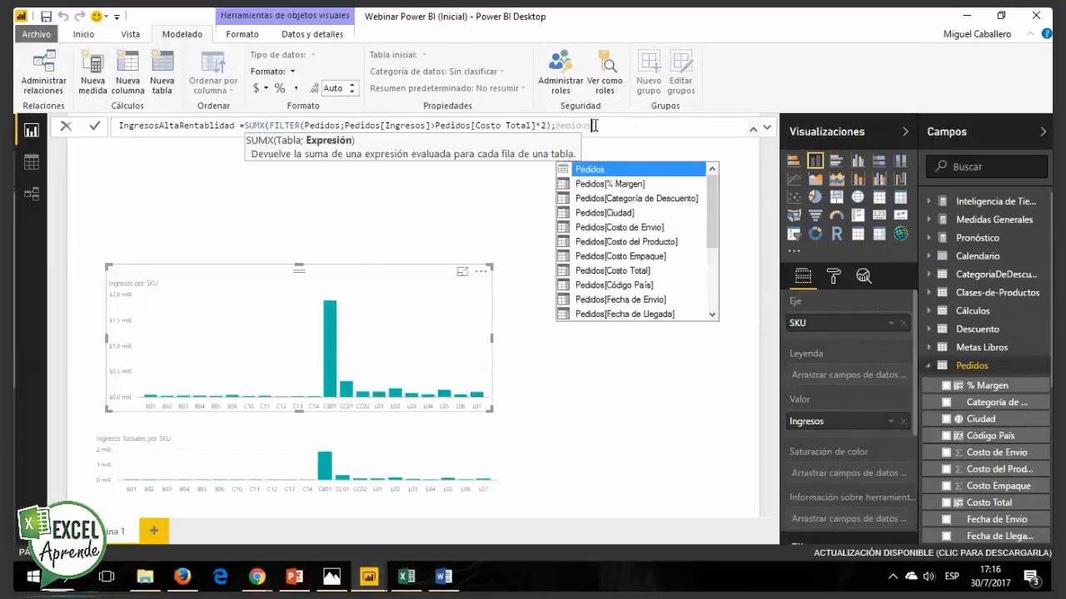
pyautogui.press('Tab')
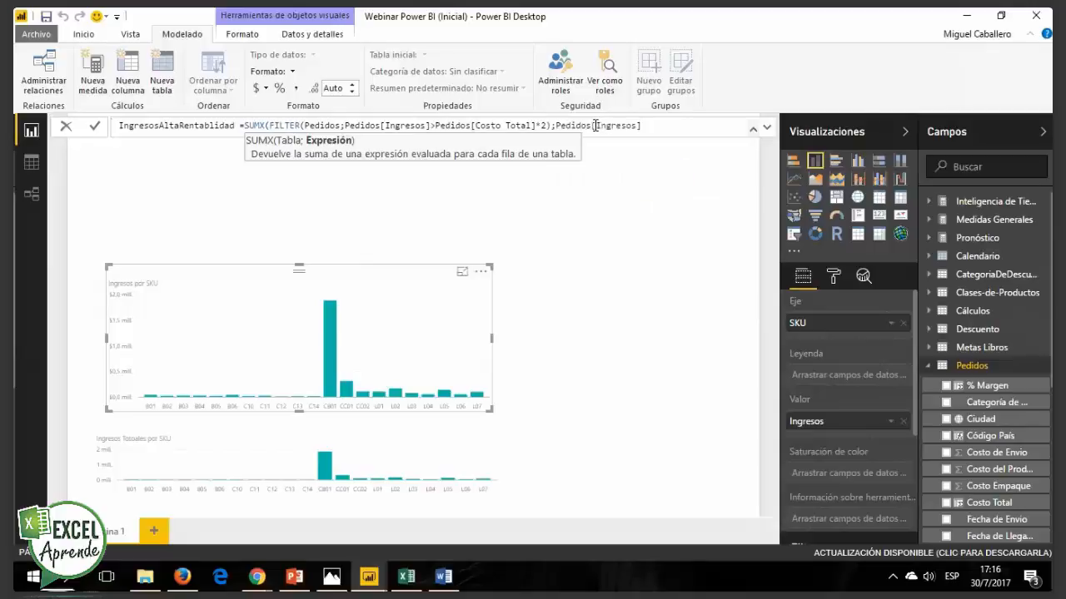
pyautogui.write(')')
pyautogui.press('Return')
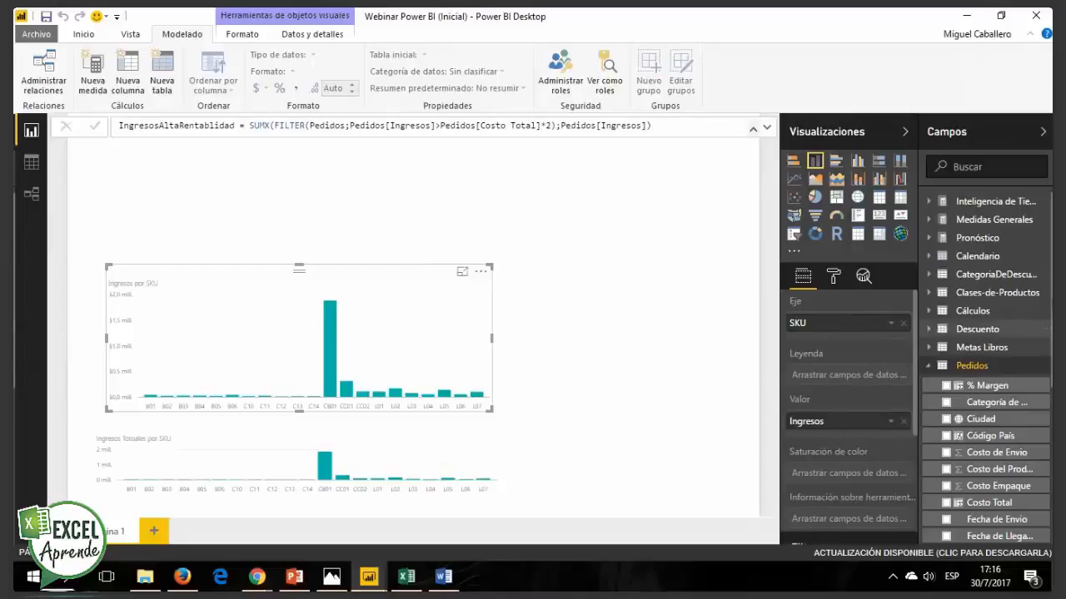
# Step: Replace Ingresos with the IngresosAltaRentablidad measure as the upper chart's value, and shift the chart slightly left
pyautogui.scroll(-1, 987, 350)
pyautogui.scroll(-5, 1007, 388)
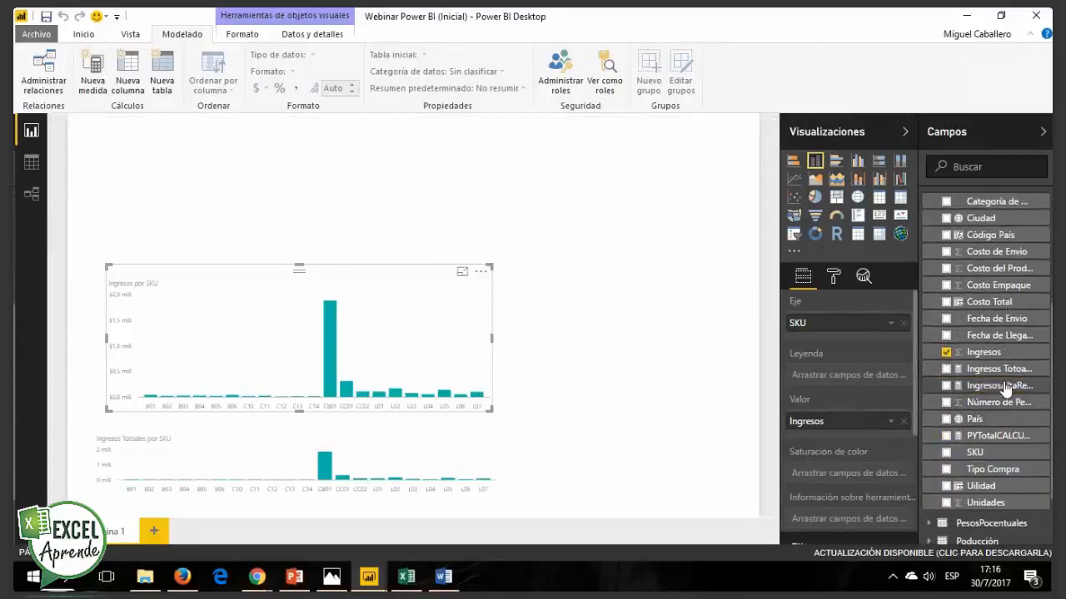
pyautogui.moveTo(1003, 389); pyautogui.dragTo(863, 324)
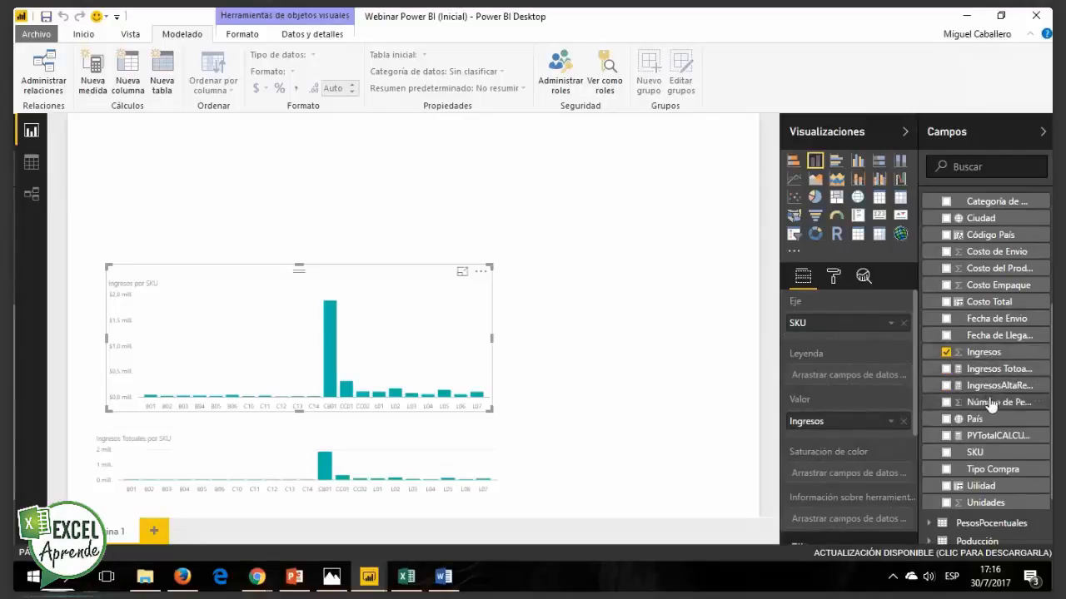
pyautogui.moveTo(1024, 388); pyautogui.dragTo(863, 430)
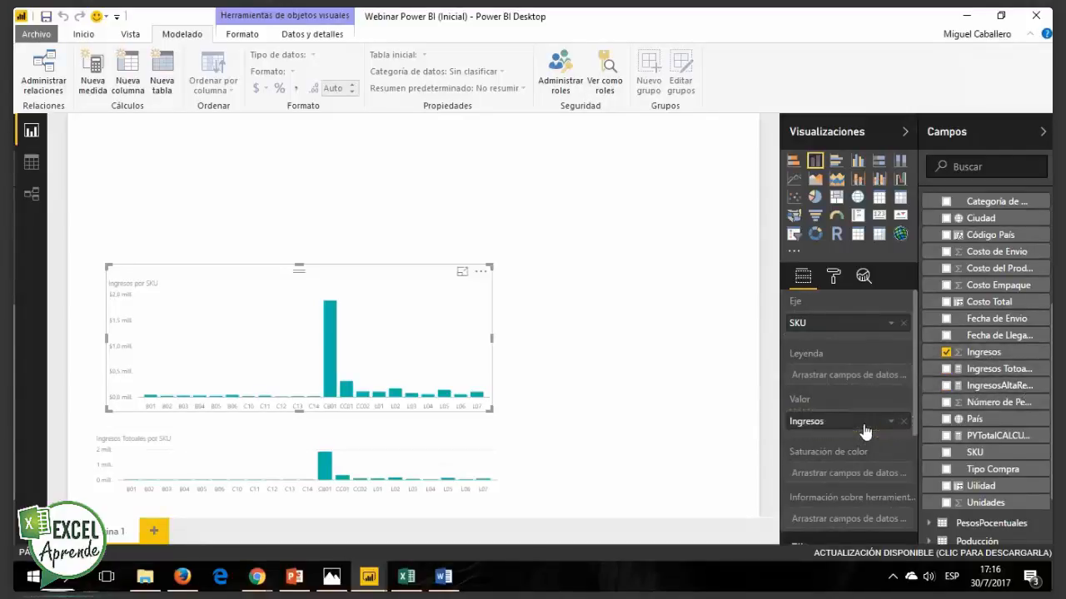
pyautogui.click(903, 422)
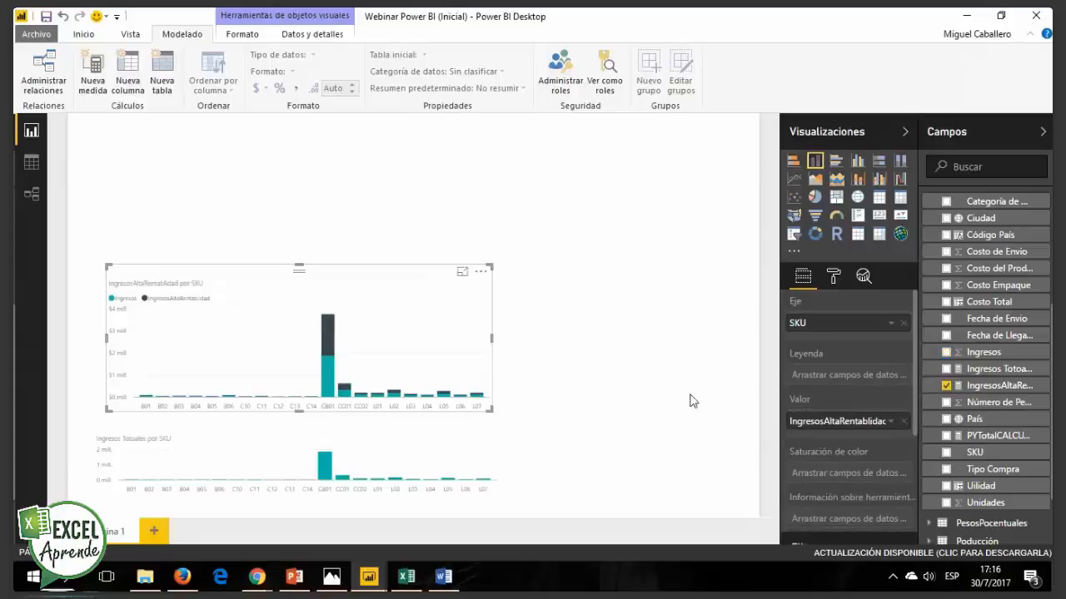
pyautogui.moveTo(325, 289); pyautogui.dragTo(318, 289)
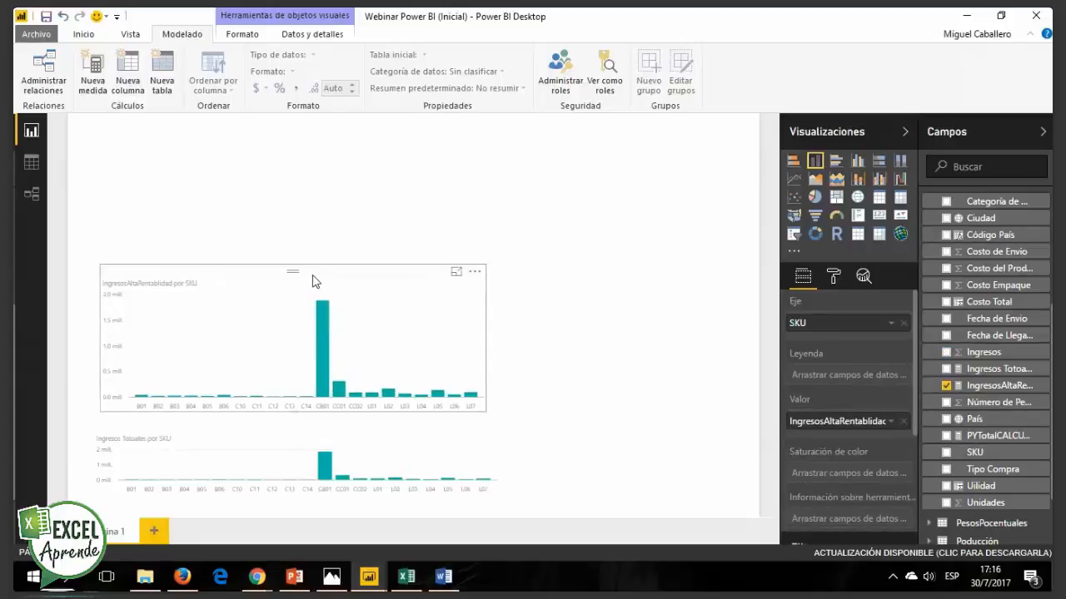
pyautogui.click(658, 337)
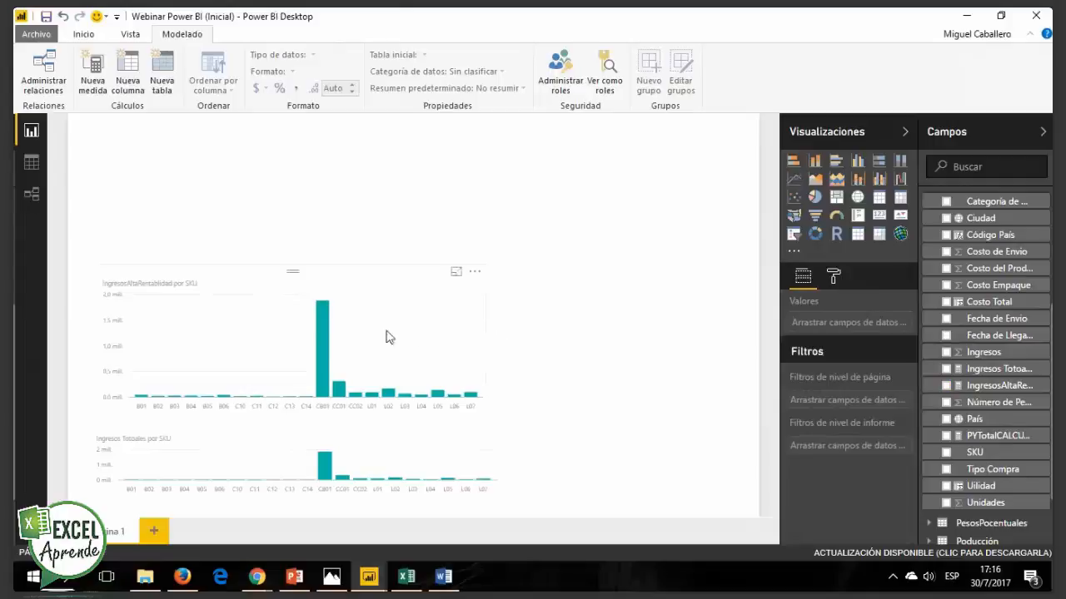
# Step: Reduce the height of the IngresosAltaRentablidad by SKU chart by lowering its top edge, and deselect it
pyautogui.moveTo(339, 394)
pyautogui.moveTo(343, 484)
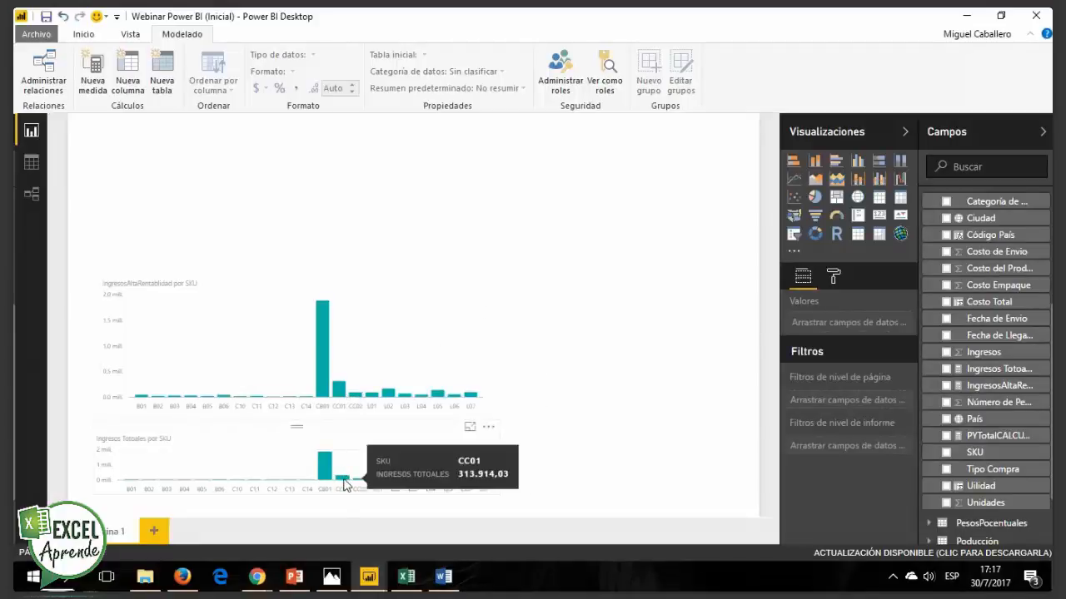
pyautogui.click(294, 269)
pyautogui.moveTo(292, 261); pyautogui.dragTo(286, 311)
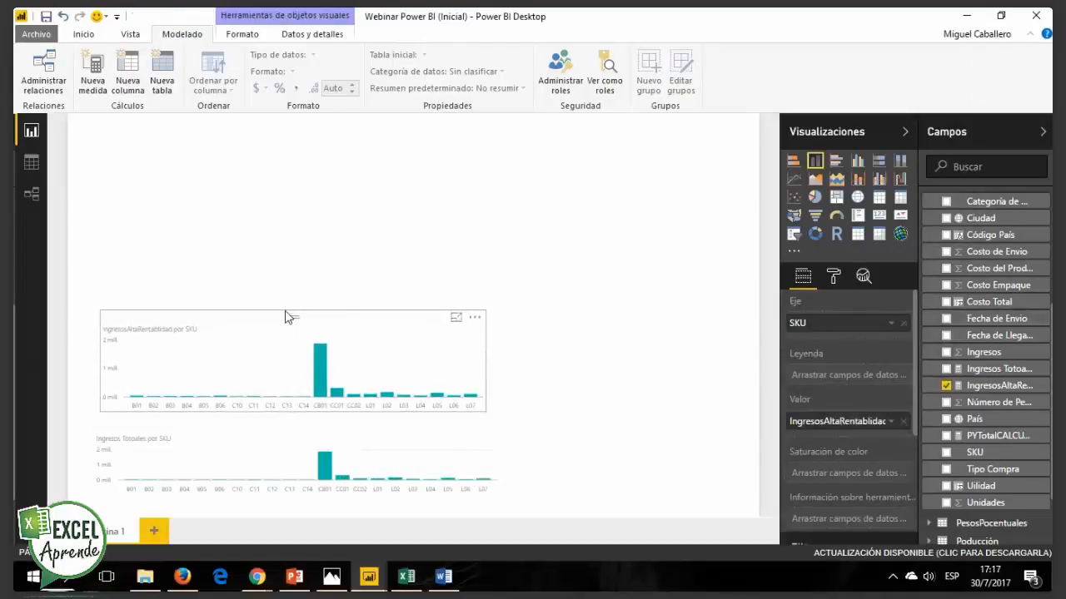
pyautogui.click(482, 268)
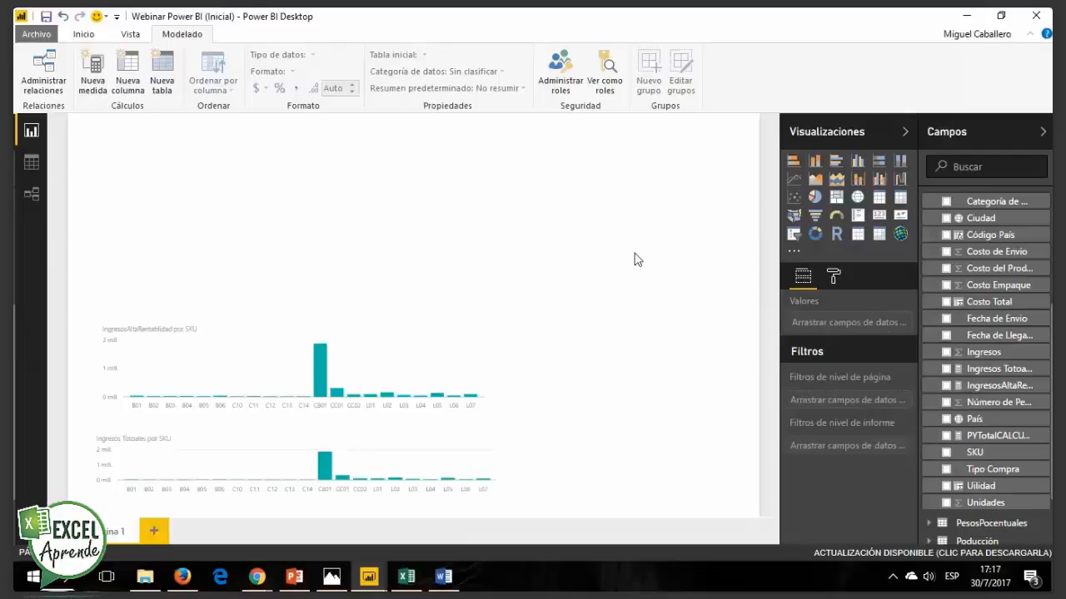
# Step: Add a filled map in the upper right area of the page and set País from Pedidos as its location
pyautogui.click(793, 223)
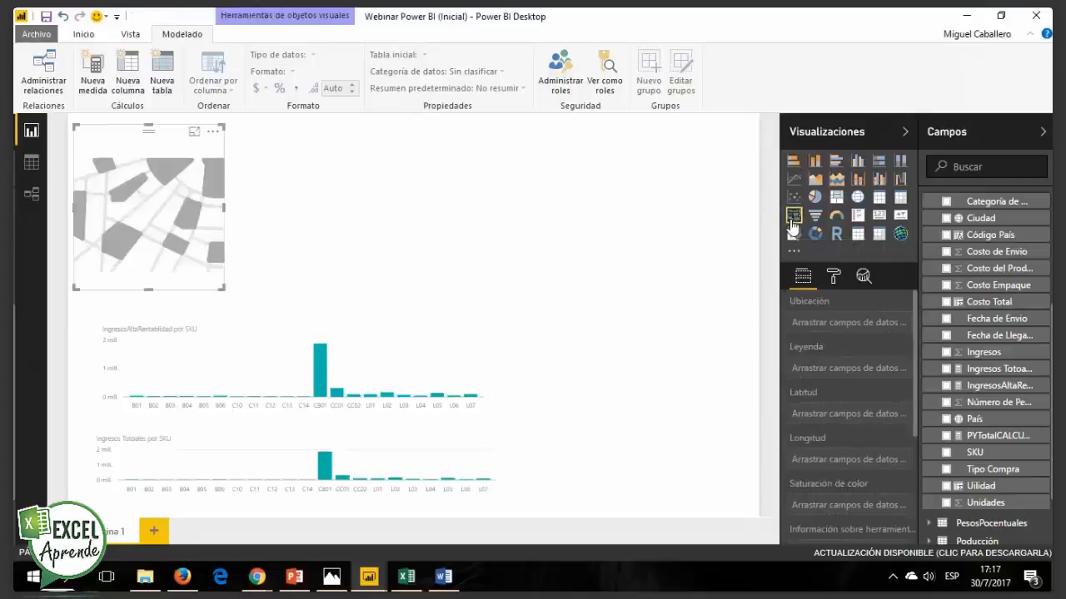
pyautogui.moveTo(162, 133); pyautogui.dragTo(640, 175)
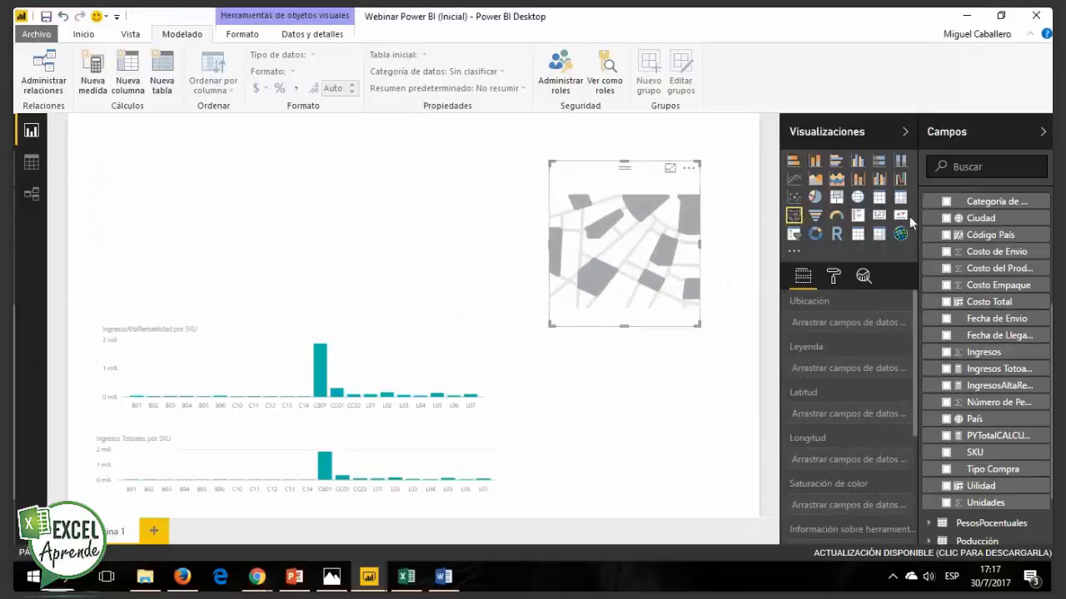
pyautogui.scroll(5, 999, 275)
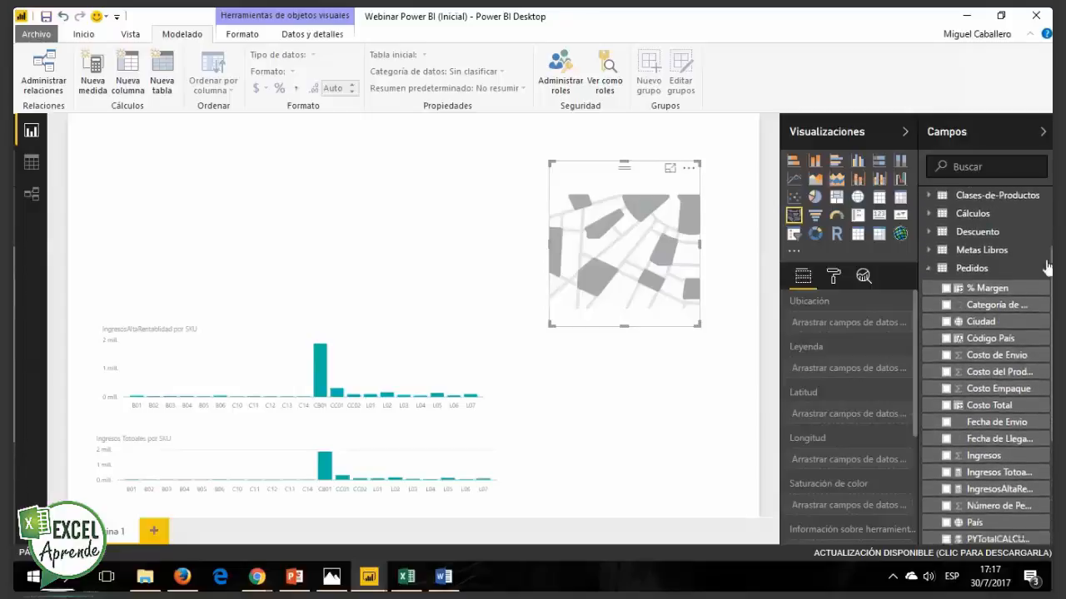
pyautogui.scroll(-2, 999, 275)
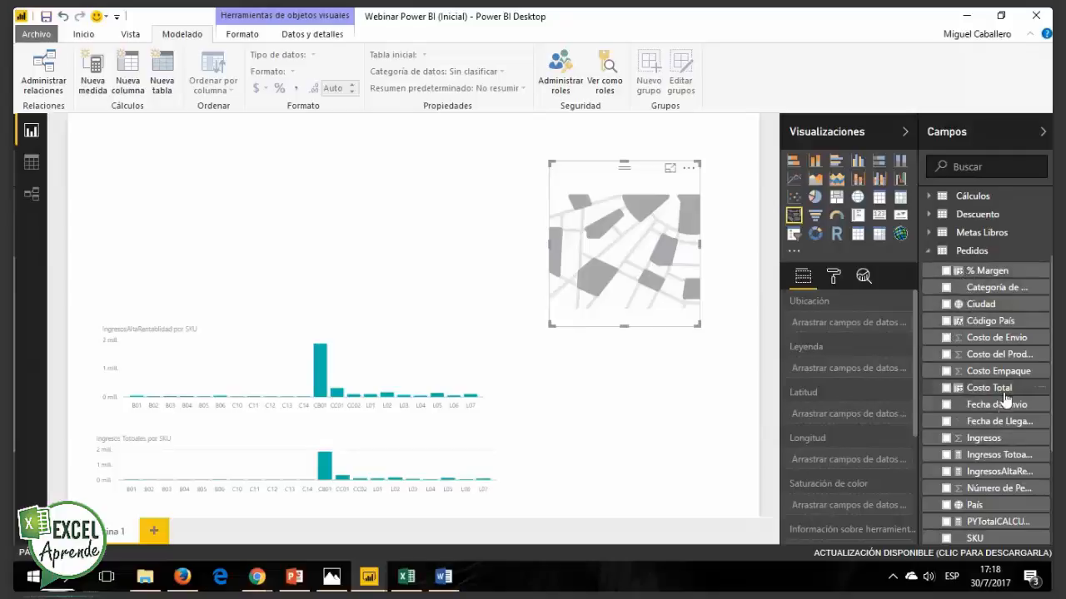
pyautogui.scroll(-3, 986, 499)
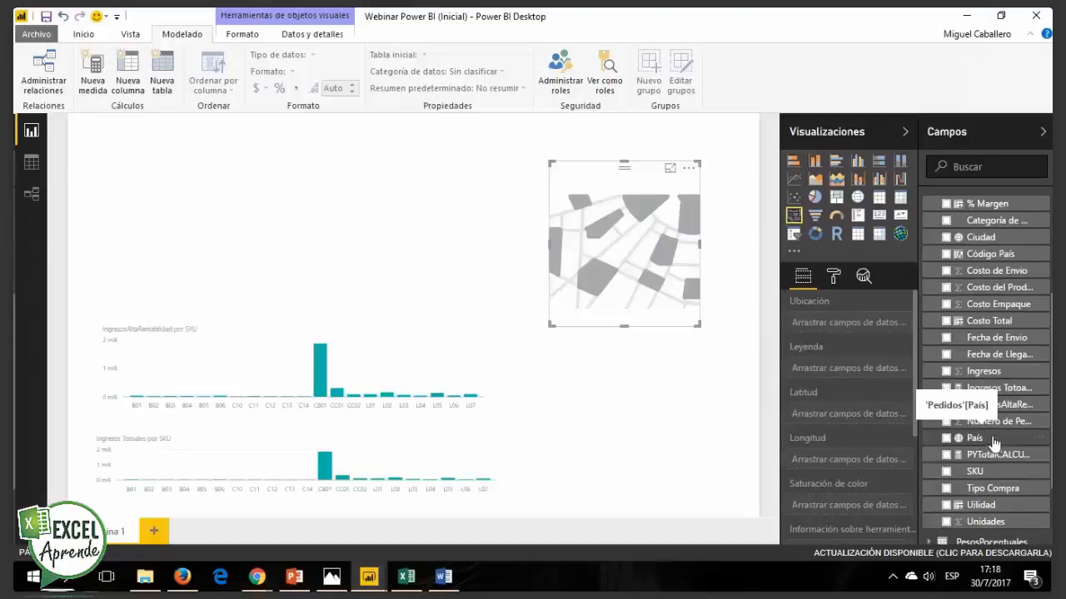
pyautogui.moveTo(983, 440); pyautogui.dragTo(859, 325)
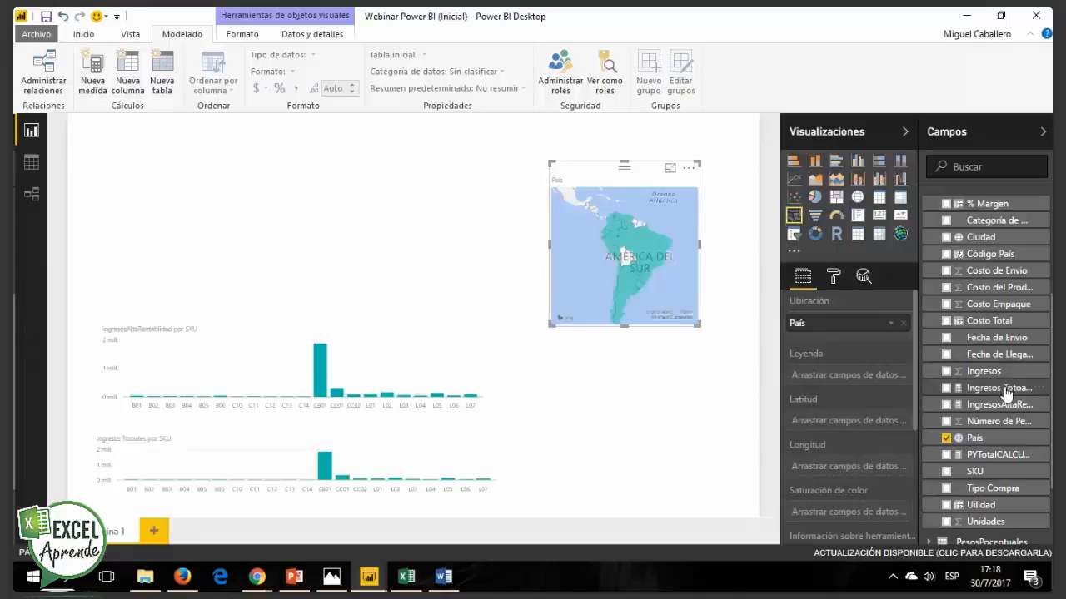
# Step: Set Ingresos Totoales as the map's colour saturation and enlarge the map toward the page's right edge
pyautogui.moveTo(1003, 396); pyautogui.dragTo(875, 513)
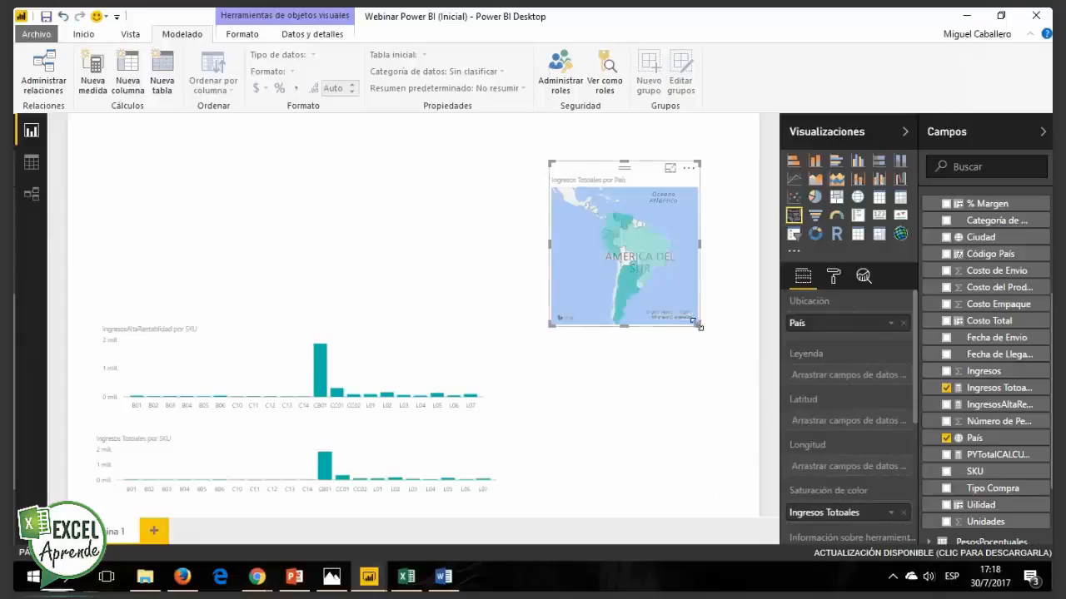
pyautogui.moveTo(695, 325); pyautogui.dragTo(748, 359)
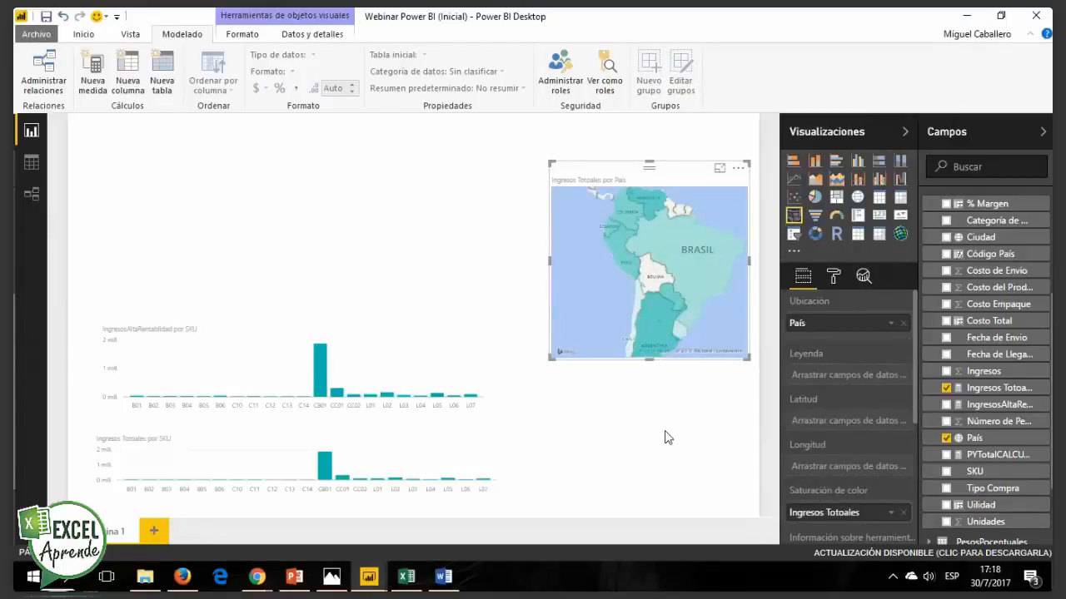
pyautogui.moveTo(701, 276)
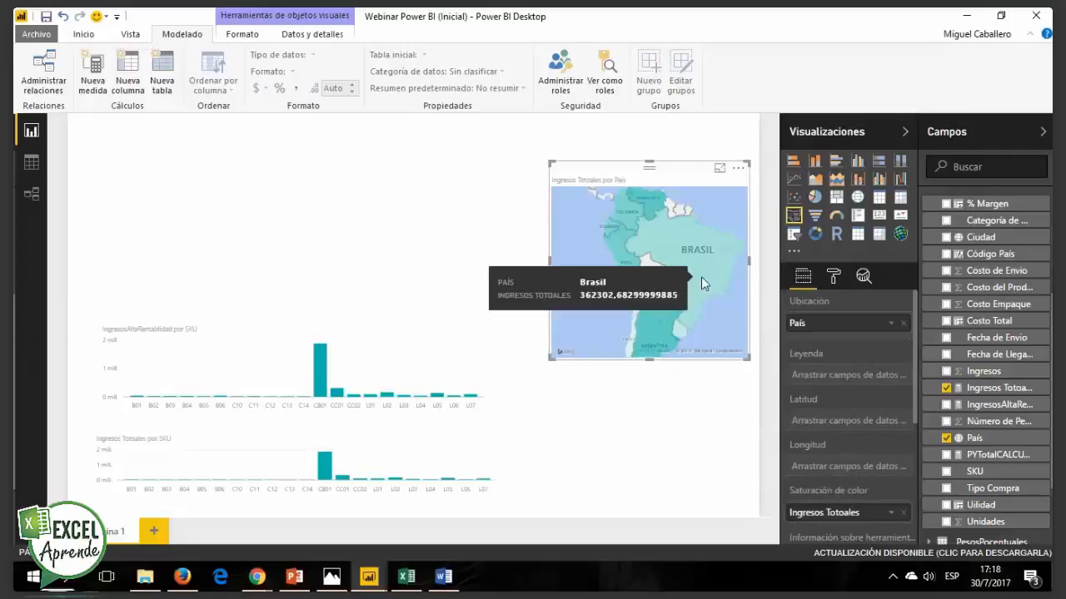
pyautogui.moveTo(637, 343)
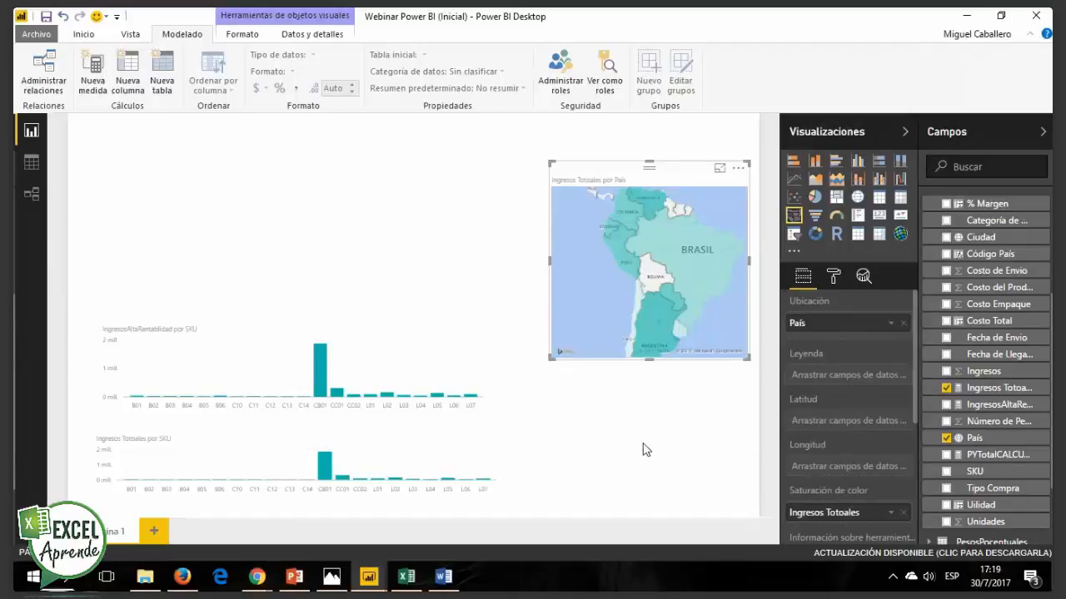
# Step: Highlight Brasil's share in the SKU charts from the map, inspect the CB01 bar's high-profitability income, and clear the highlight
pyautogui.moveTo(627, 214)
pyautogui.click(605, 464)
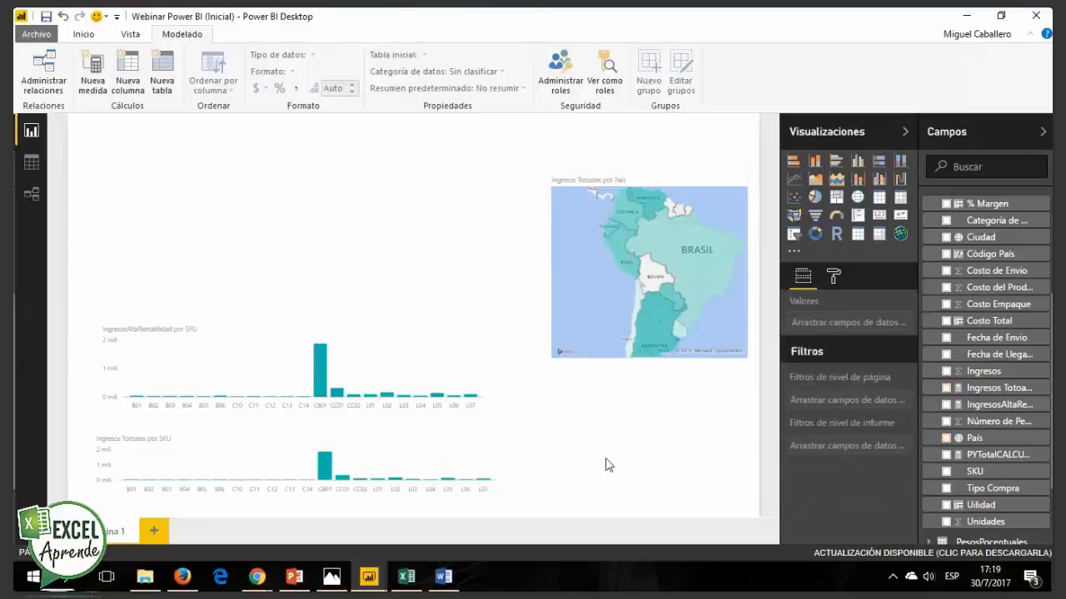
pyautogui.click(617, 173)
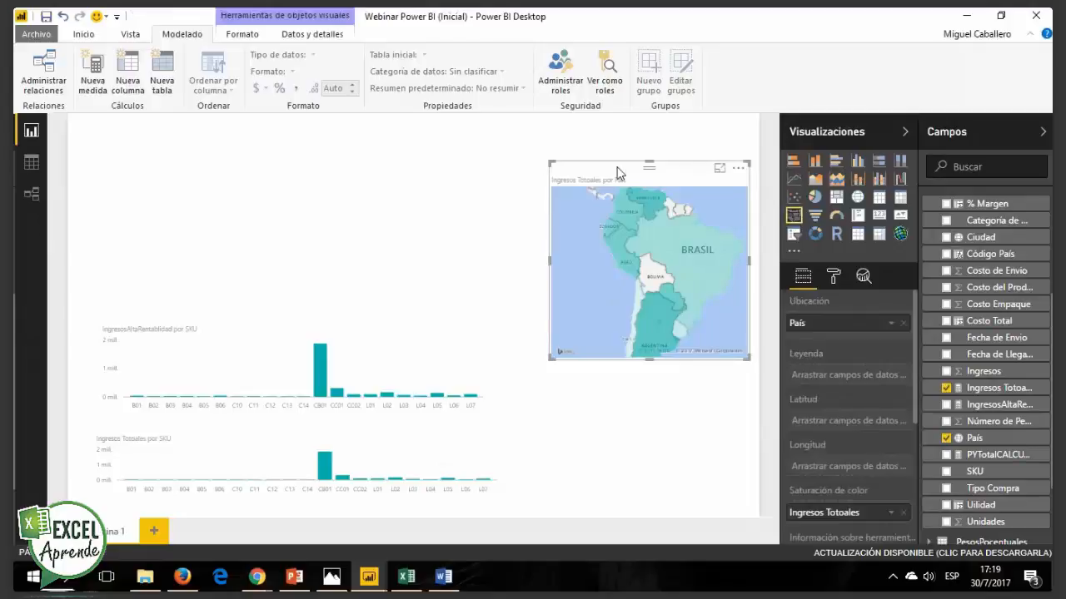
pyautogui.click(687, 249)
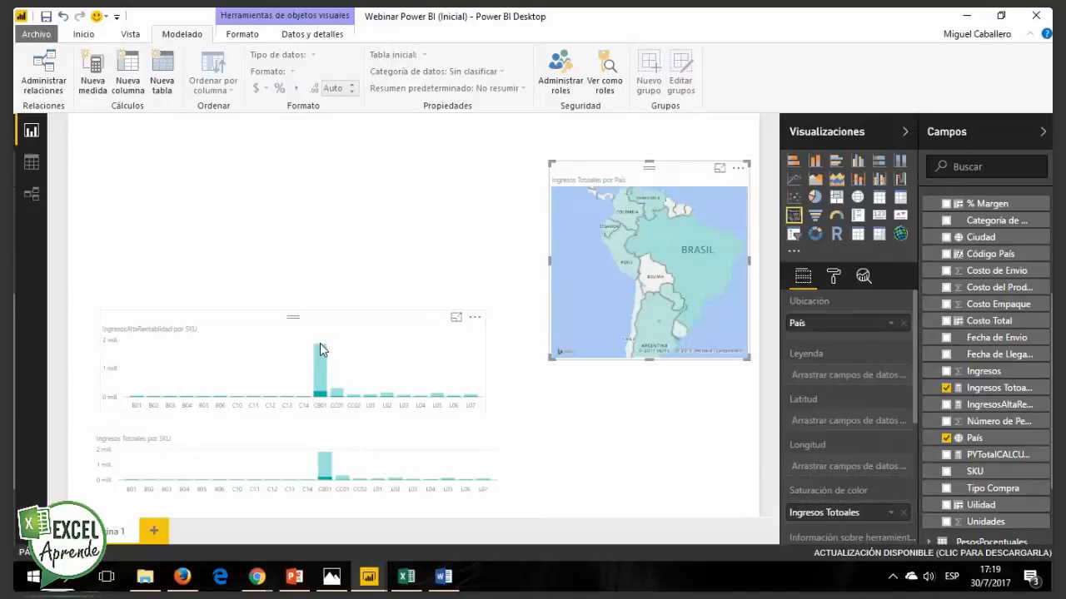
pyautogui.moveTo(321, 344)
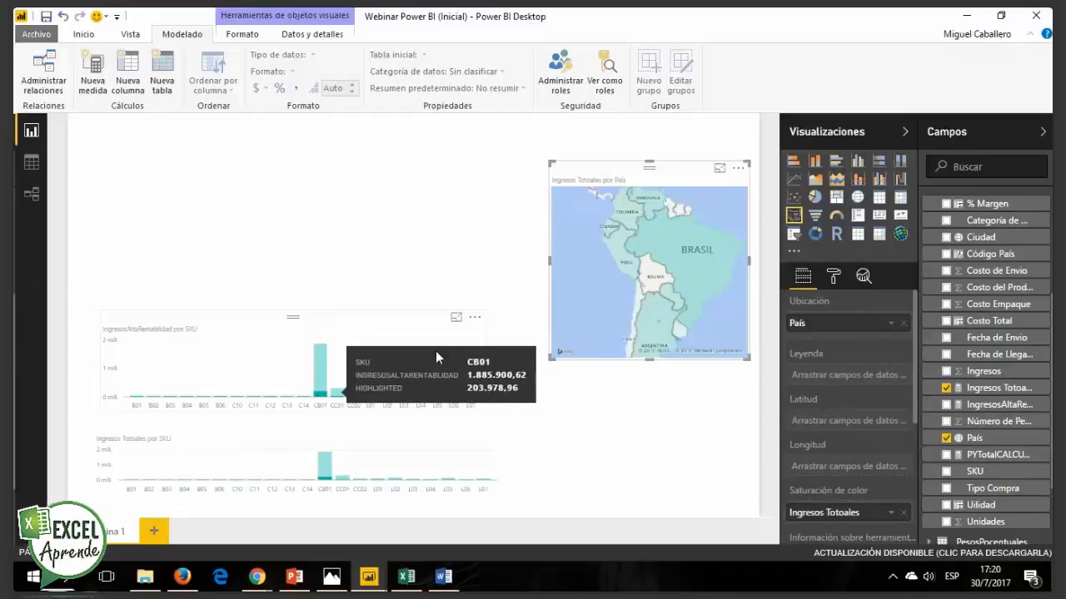
pyautogui.click(705, 241)
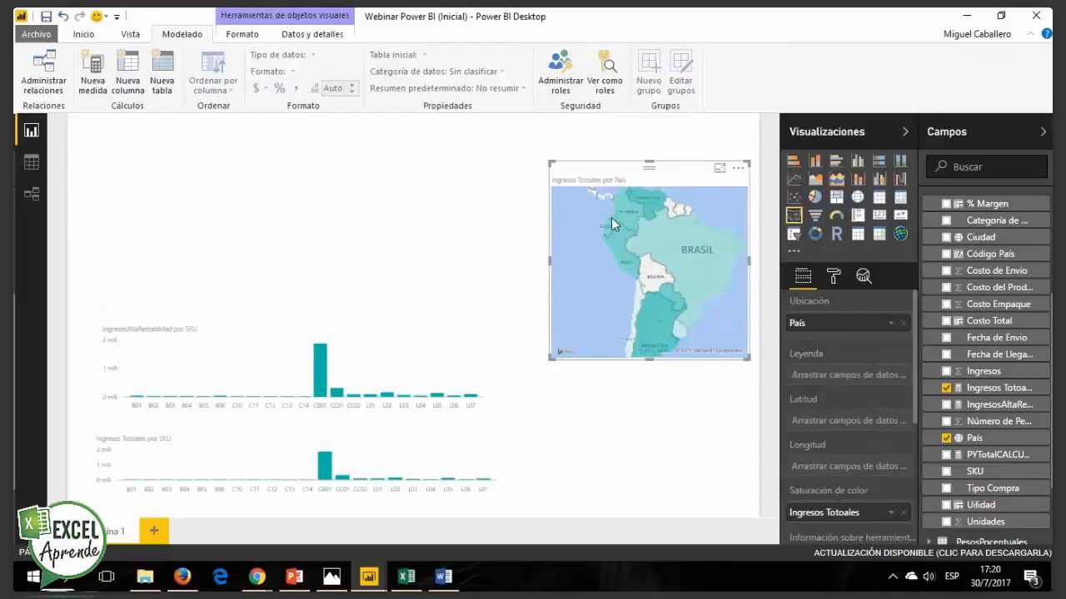
# Step: Select Colombia on the map to check its highlighted income for CC01 in the lower SKU chart, and clear the selection
pyautogui.moveTo(609, 235)
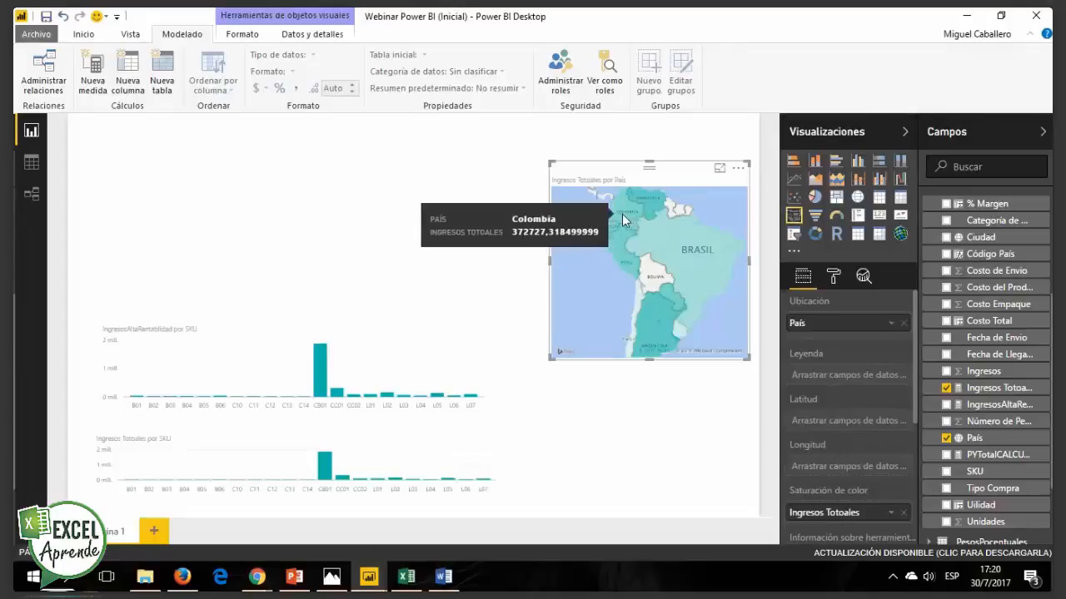
pyautogui.click(622, 214)
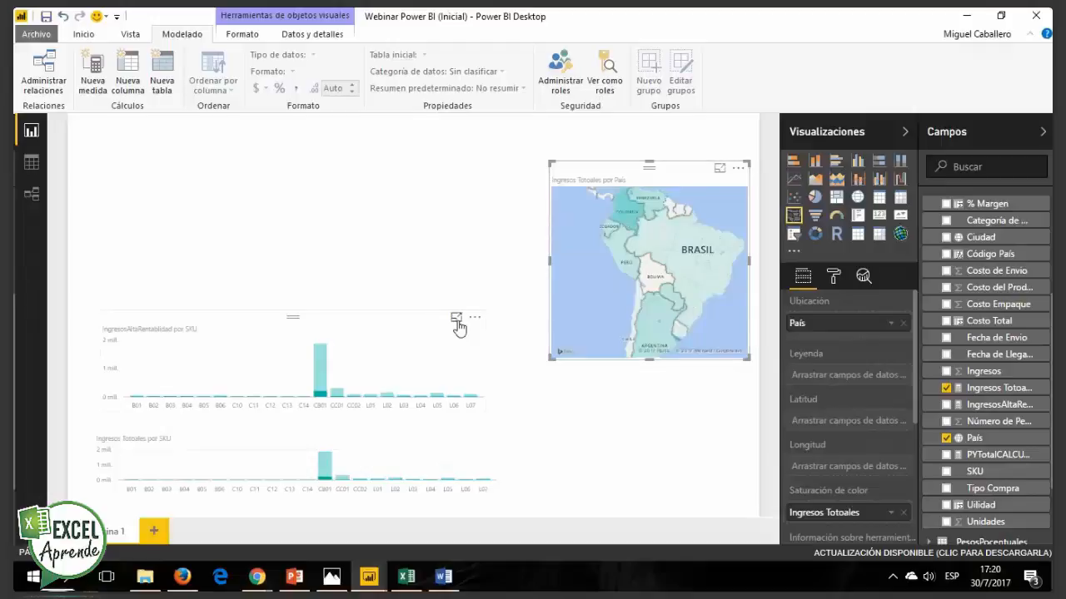
pyautogui.moveTo(338, 485)
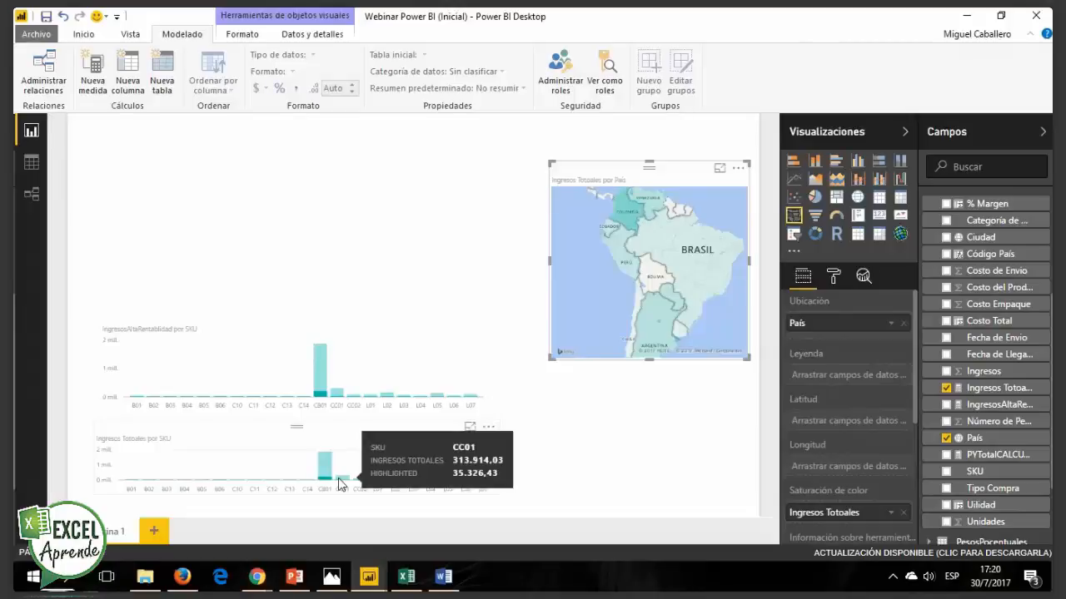
pyautogui.click(625, 221)
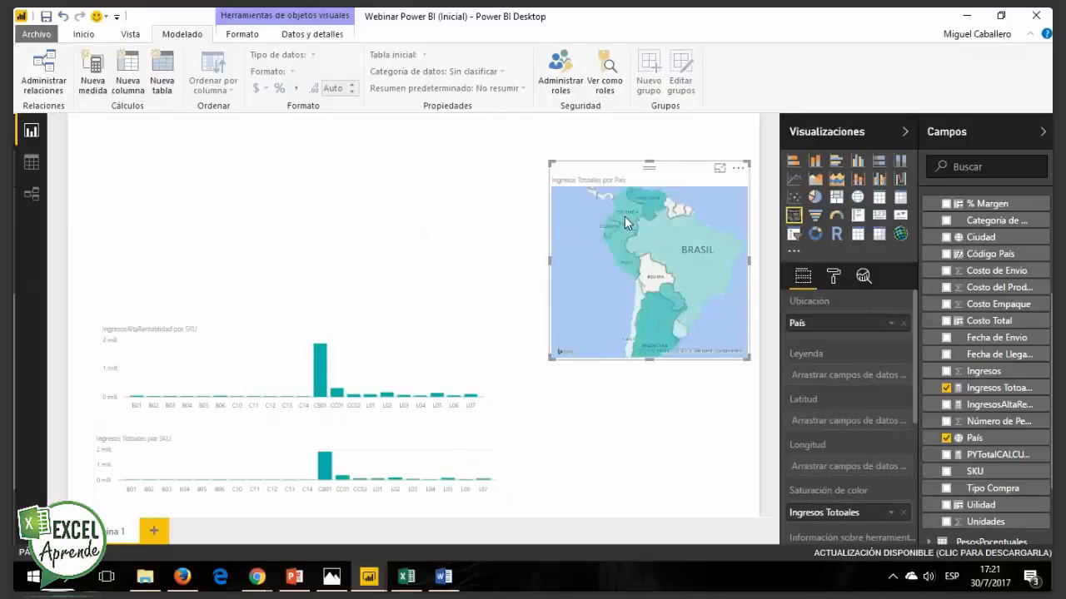
pyautogui.click(625, 479)
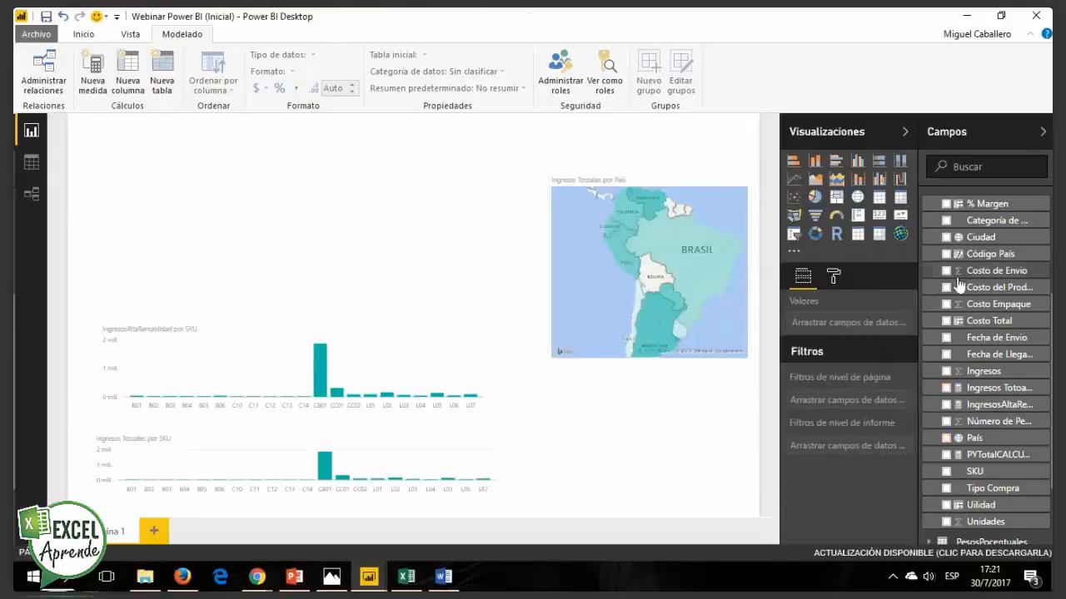
# Step: Add a treemap above the SKU charts, shift it slightly inward on the page, and set Ingresos Totoales as its values
pyautogui.scroll(5, 1023, 204)
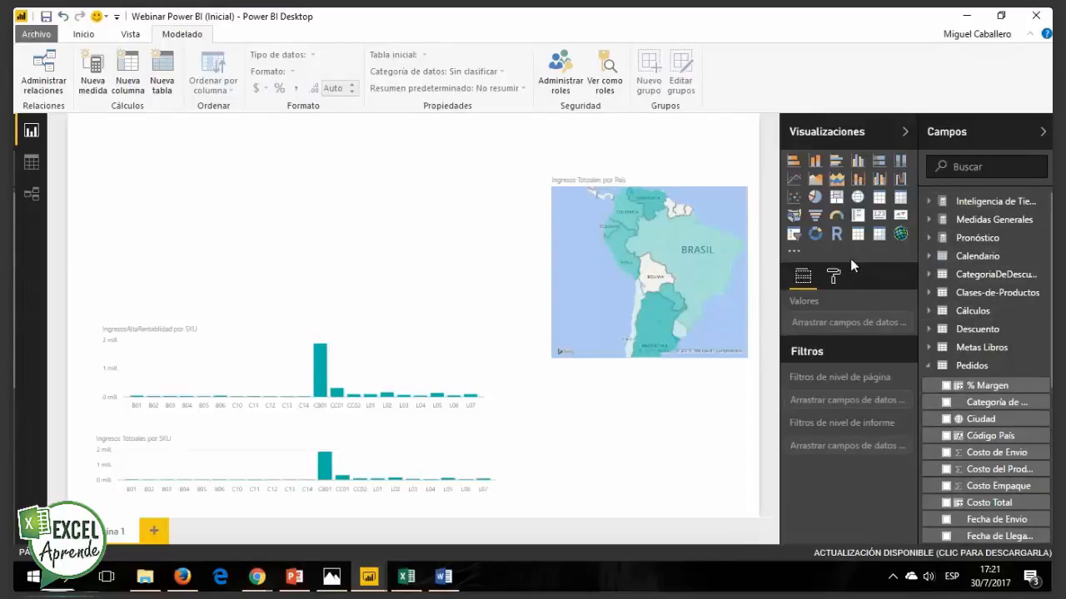
pyautogui.click(834, 202)
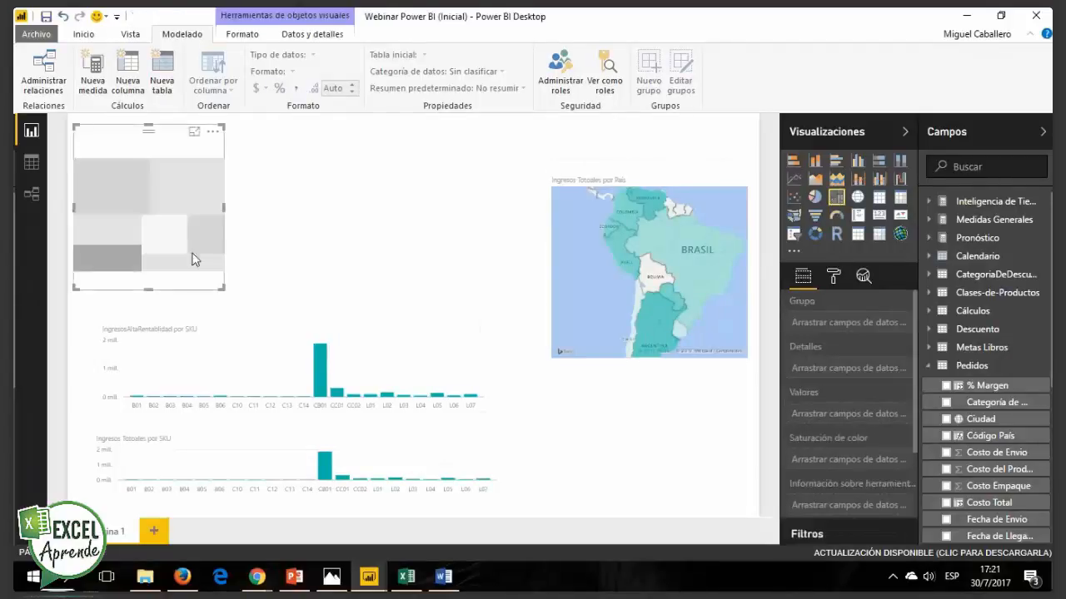
pyautogui.moveTo(133, 142); pyautogui.dragTo(174, 154)
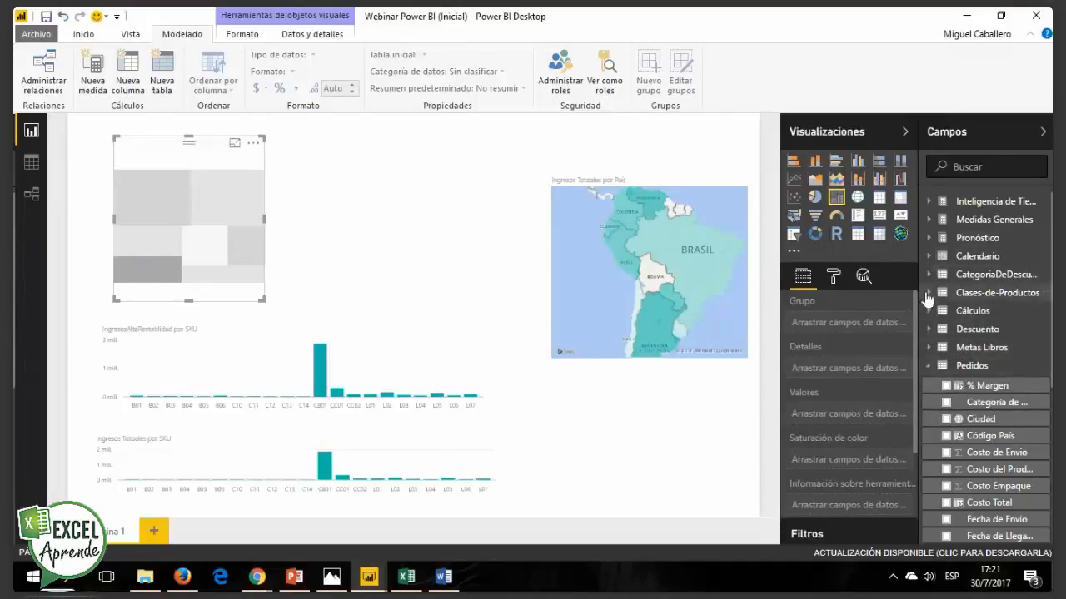
pyautogui.scroll(-5, 999, 350)
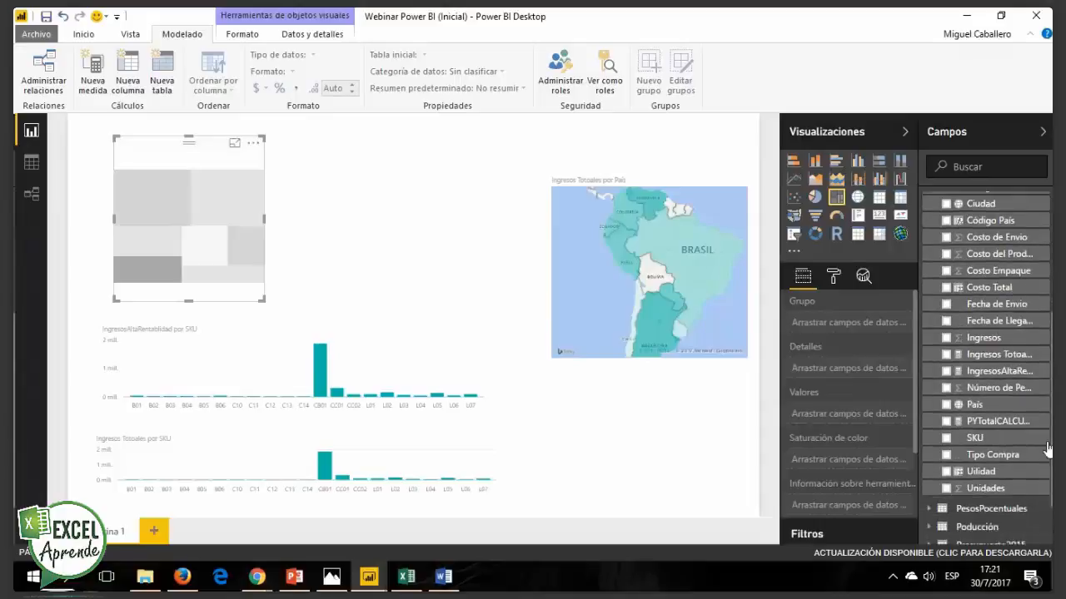
pyautogui.moveTo(1000, 358); pyautogui.dragTo(866, 411)
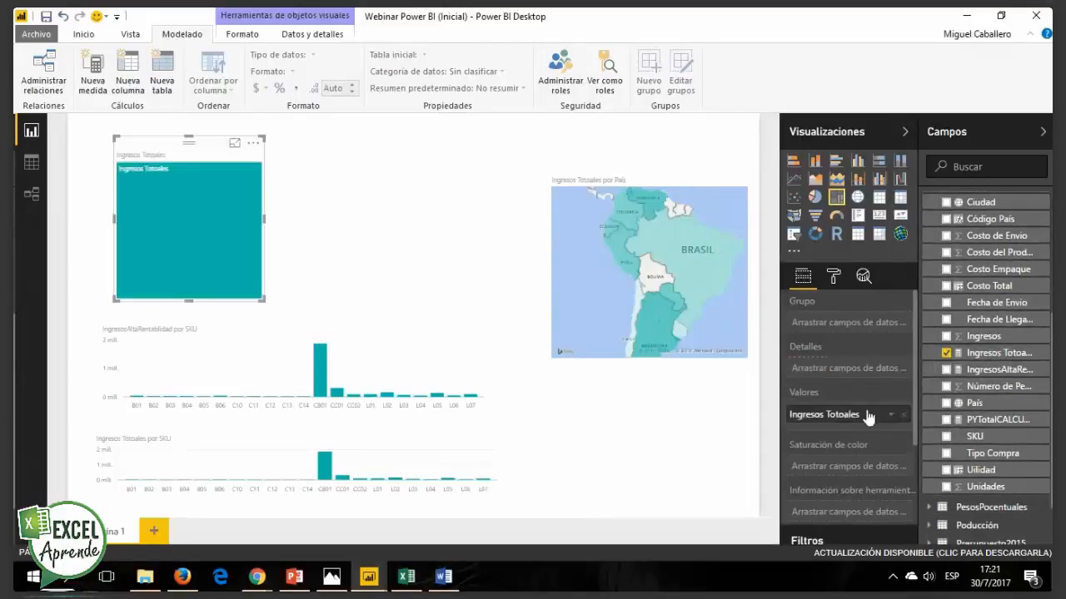
# Step: Group the treemap by Año from the Calendario table
pyautogui.scroll(3, 958, 249)
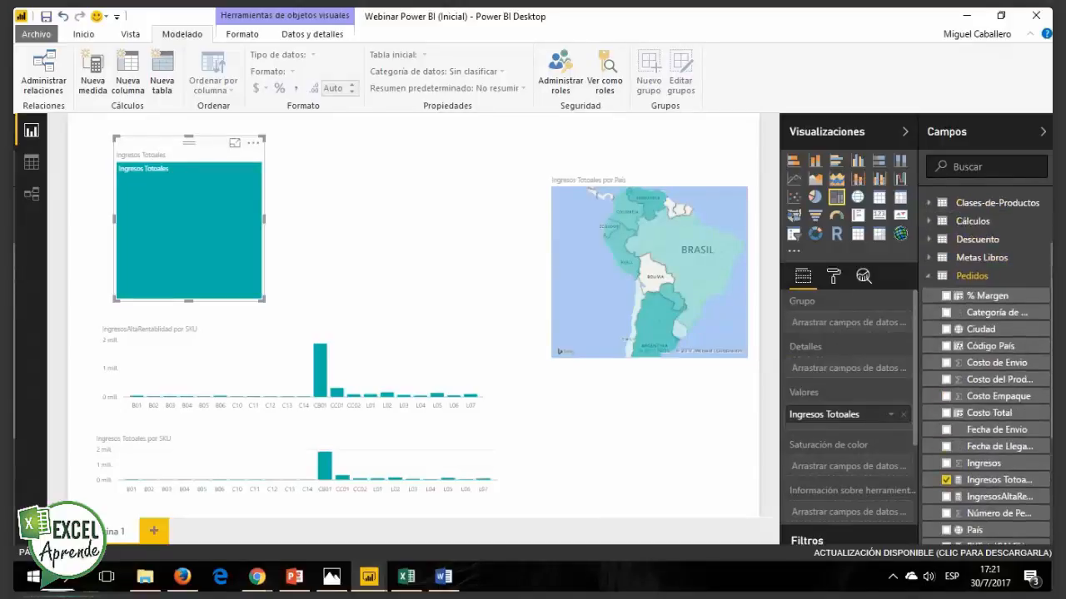
pyautogui.click(926, 279)
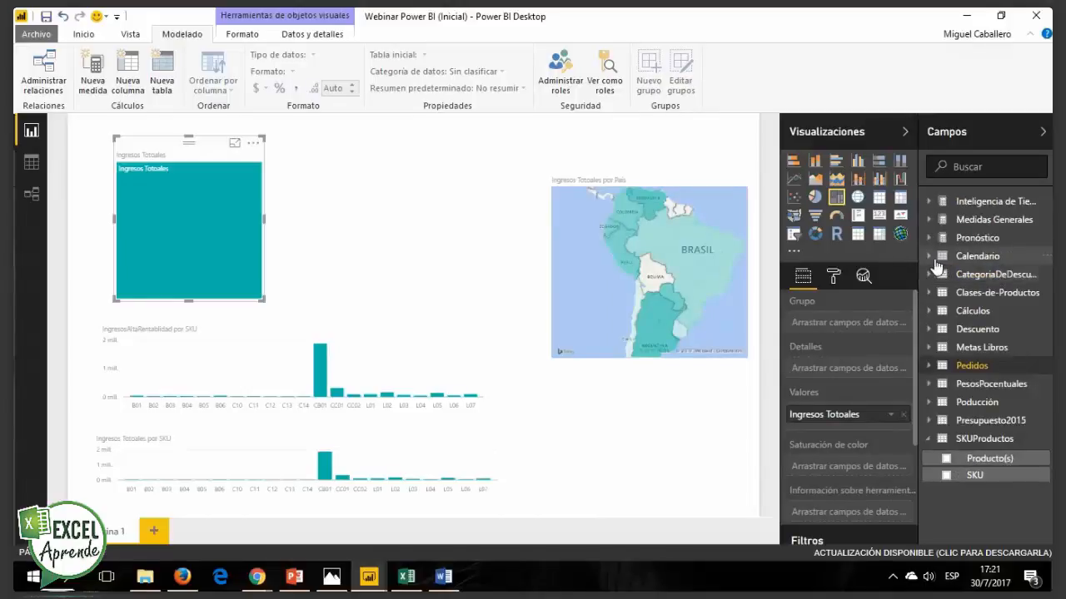
pyautogui.click(935, 264)
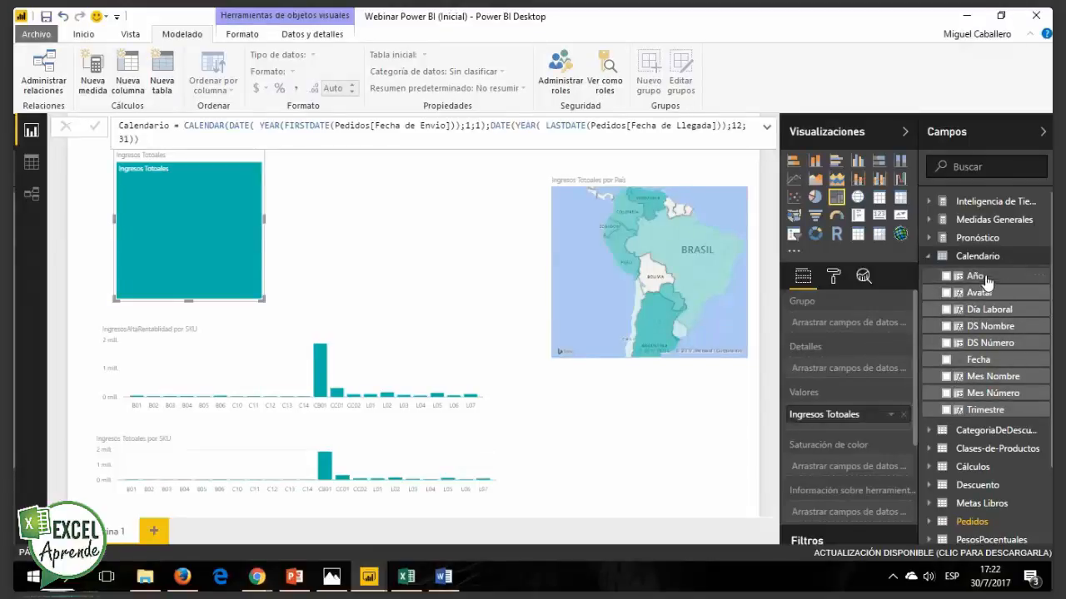
pyautogui.moveTo(979, 277); pyautogui.dragTo(852, 321)
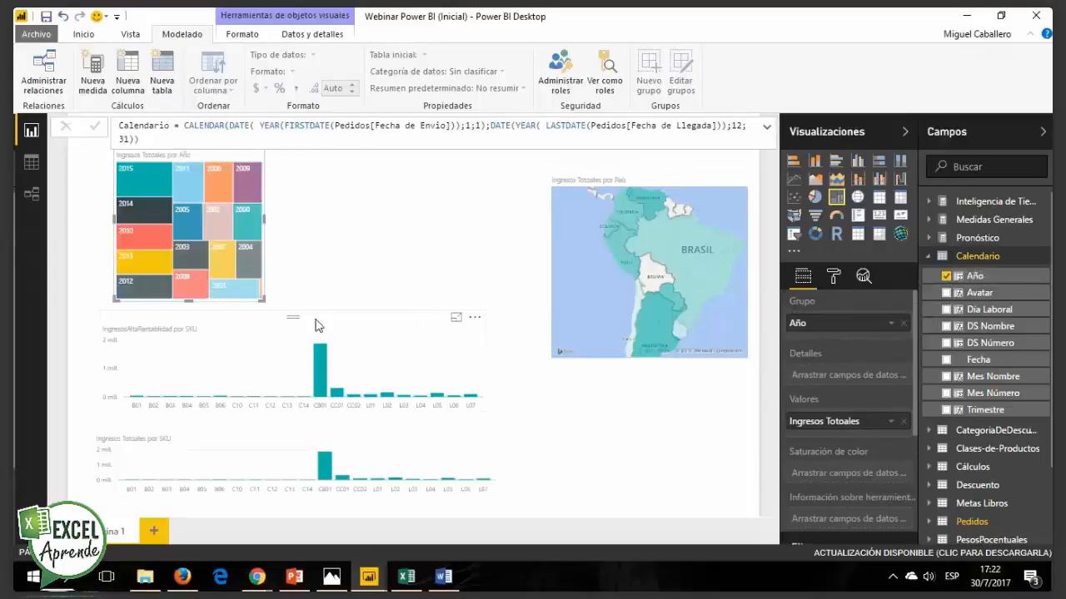
# Step: Widen the treemap over the upper SKU chart, align it with that chart, lower its top edge to the map's level, and deselect it
pyautogui.moveTo(262, 299); pyautogui.dragTo(389, 302)
pyautogui.click(459, 275)
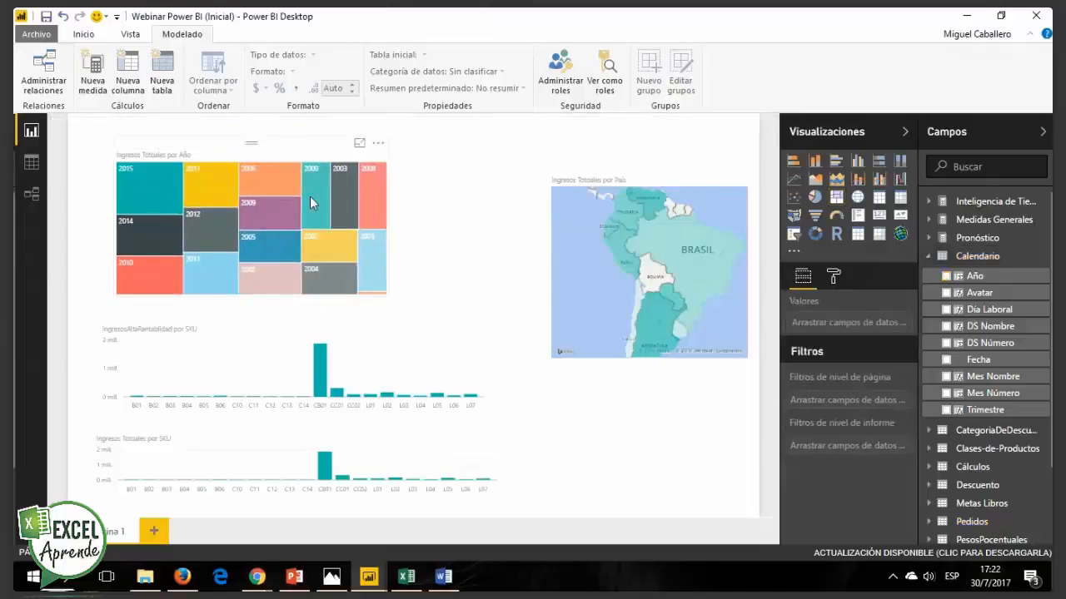
pyautogui.moveTo(193, 153)
pyautogui.mouseDown()
pyautogui.moveTo(172, 164)
pyautogui.moveTo(181, 159)
pyautogui.mouseUp()
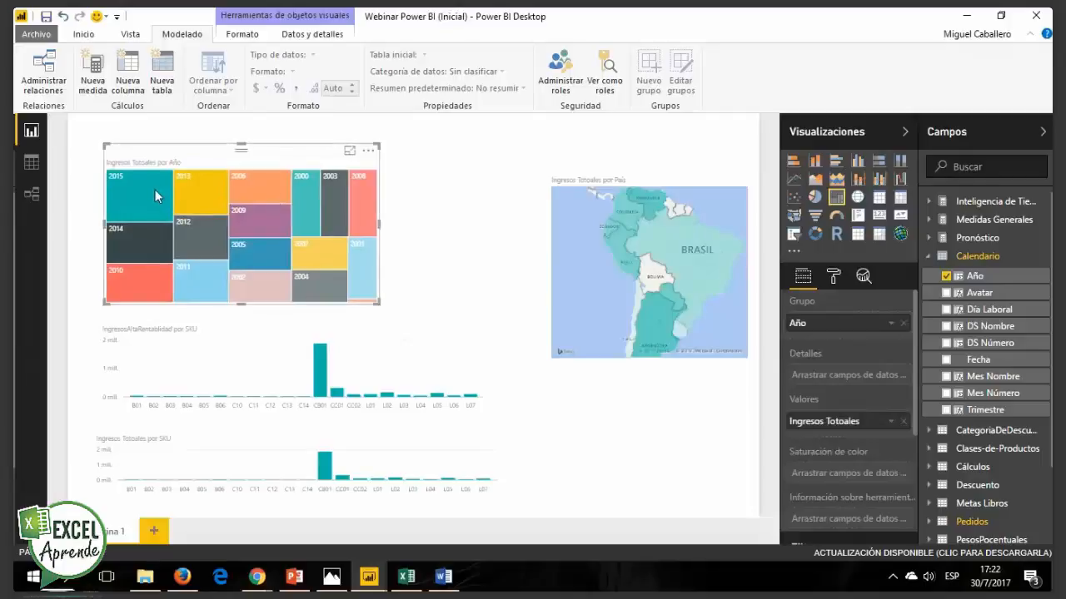
pyautogui.moveTo(155, 191)
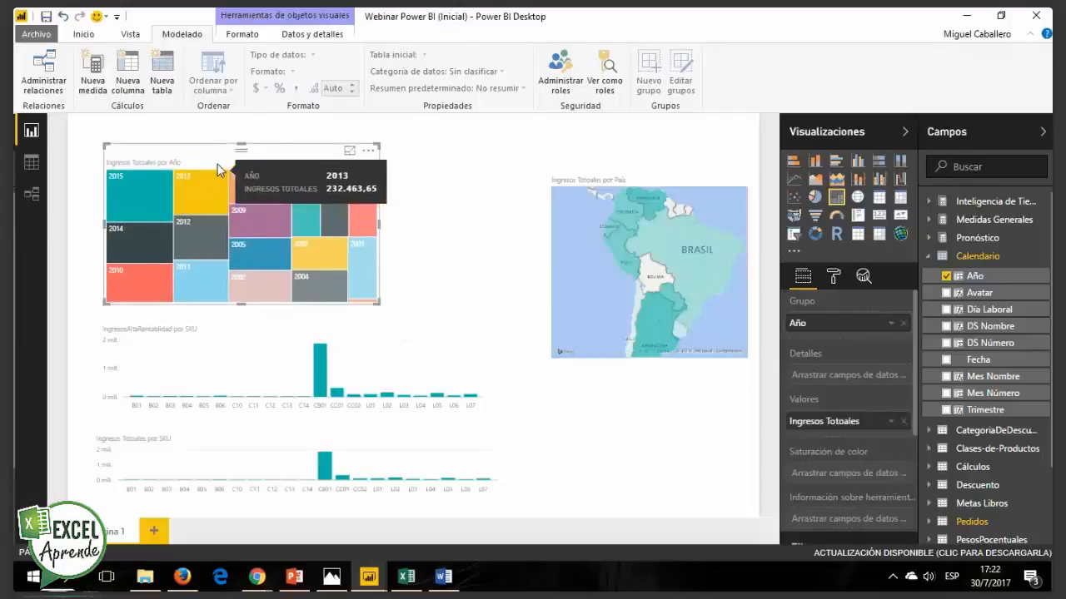
pyautogui.moveTo(239, 146); pyautogui.dragTo(238, 162)
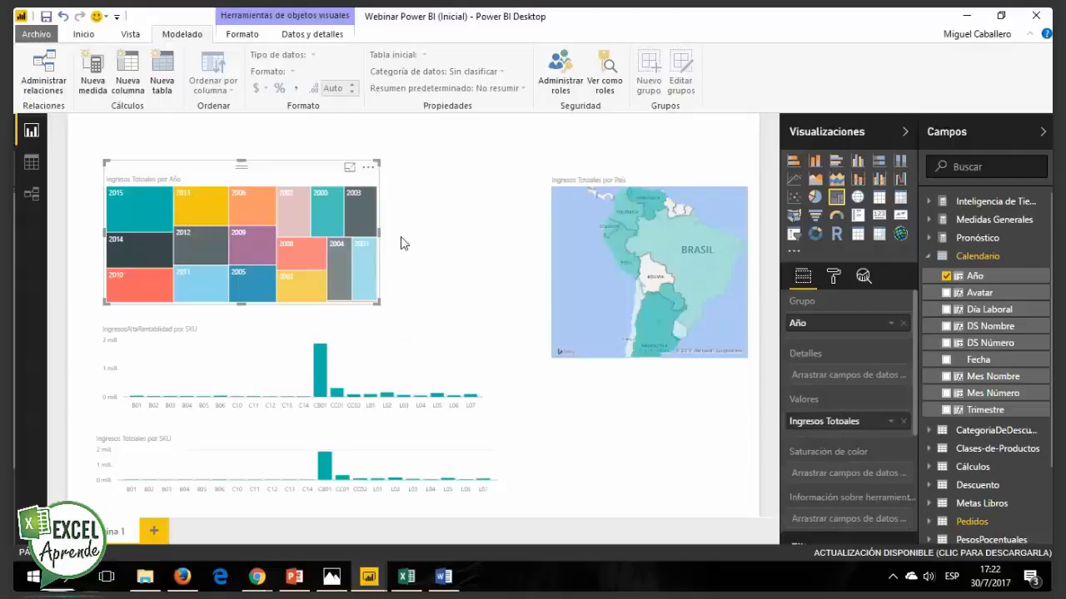
pyautogui.moveTo(380, 235); pyautogui.dragTo(353, 238)
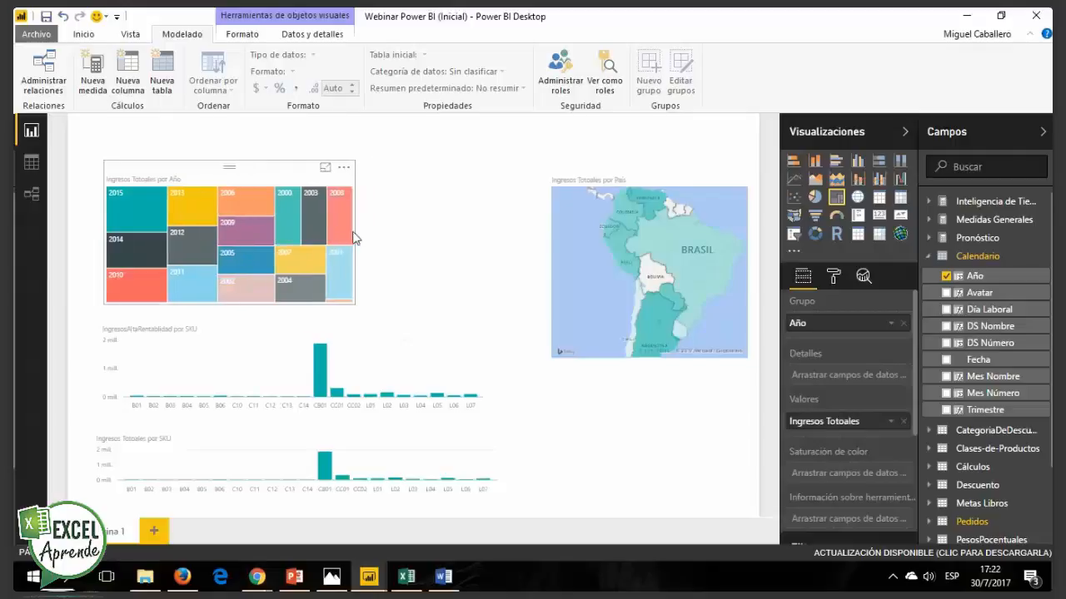
pyautogui.click(459, 228)
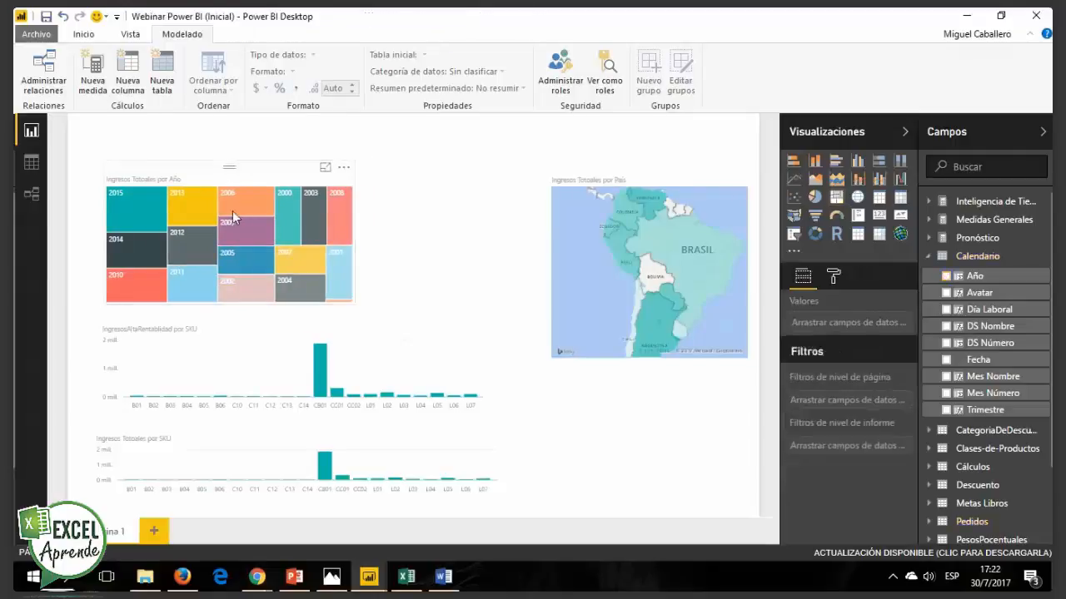
# Step: Filter the report by 2015 from the treemap, inspect Brasil's income on the map, and clear the year selection
pyautogui.click(124, 214)
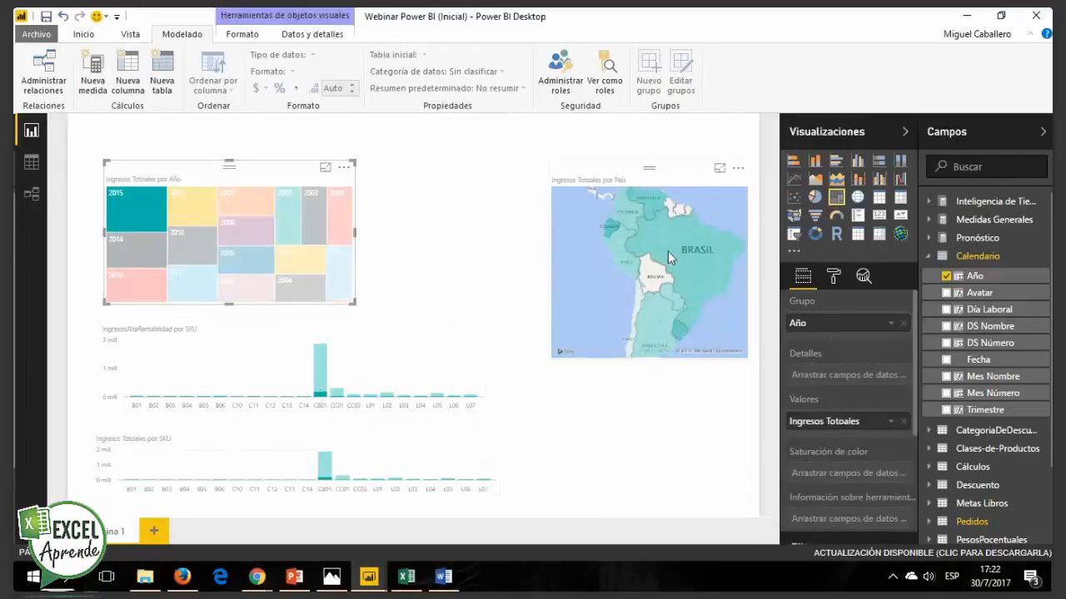
pyautogui.moveTo(668, 251)
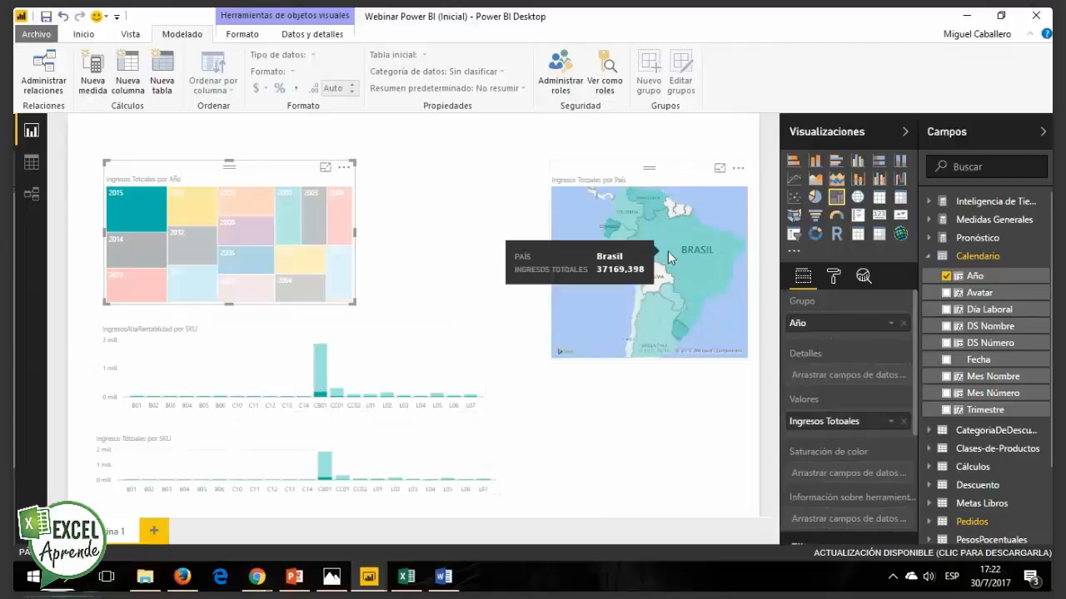
pyautogui.moveTo(291, 254)
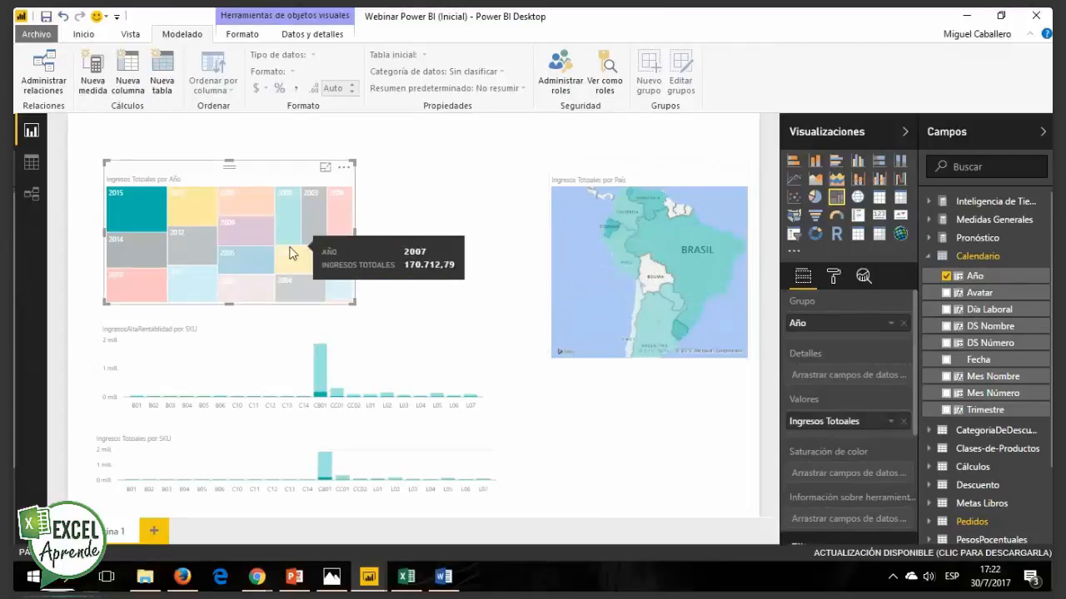
pyautogui.click(147, 224)
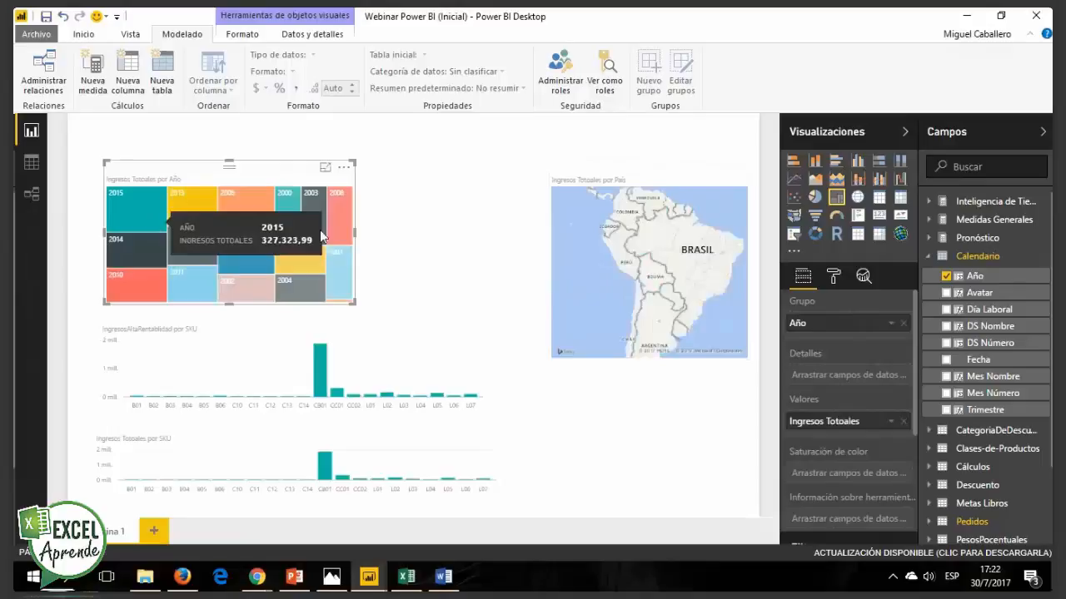
pyautogui.click(464, 248)
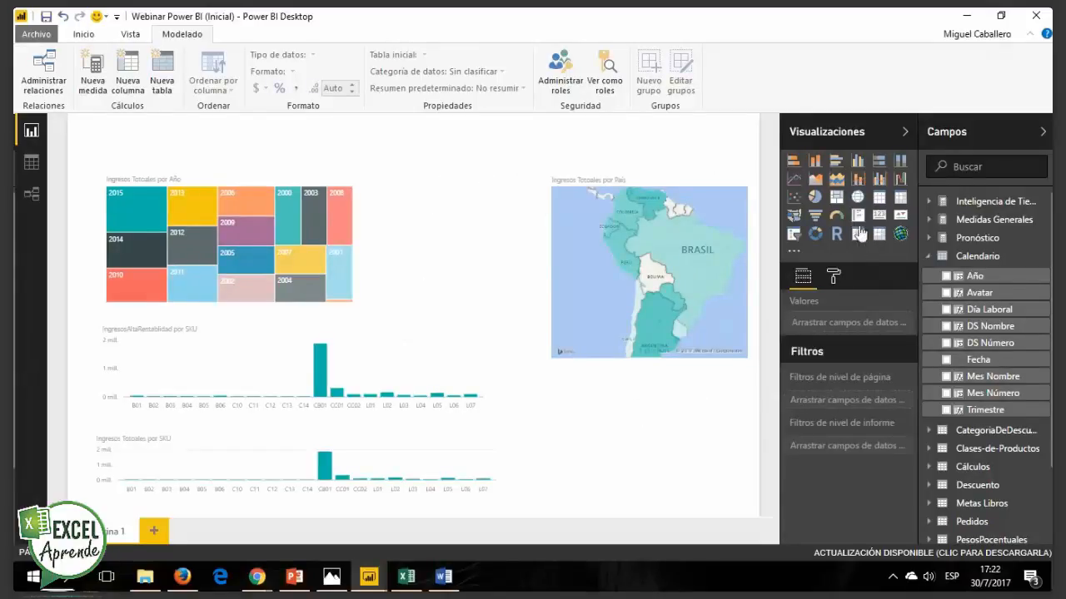
# Step: Add a pie chart, place it below the map, and set Categoría from the discount category table as its legend
pyautogui.click(813, 200)
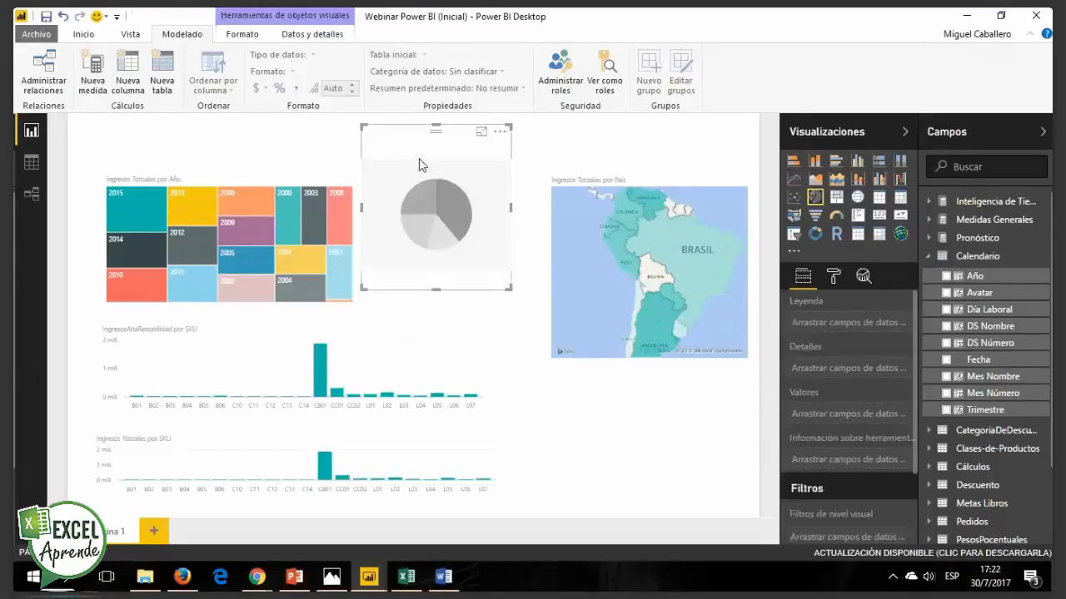
pyautogui.moveTo(434, 133); pyautogui.dragTo(631, 350)
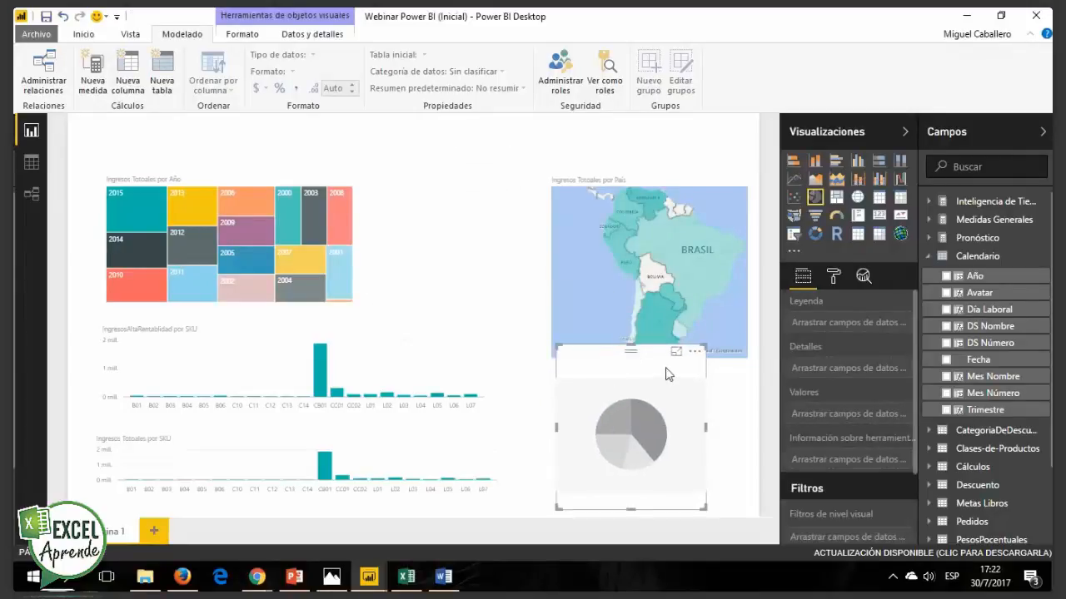
pyautogui.click(926, 256)
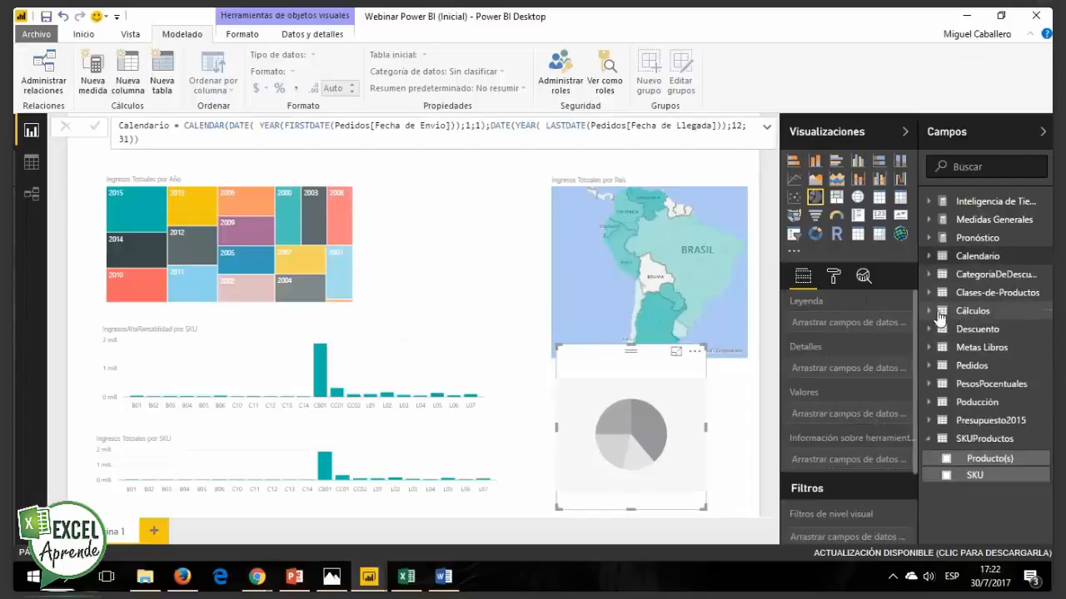
pyautogui.click(931, 276)
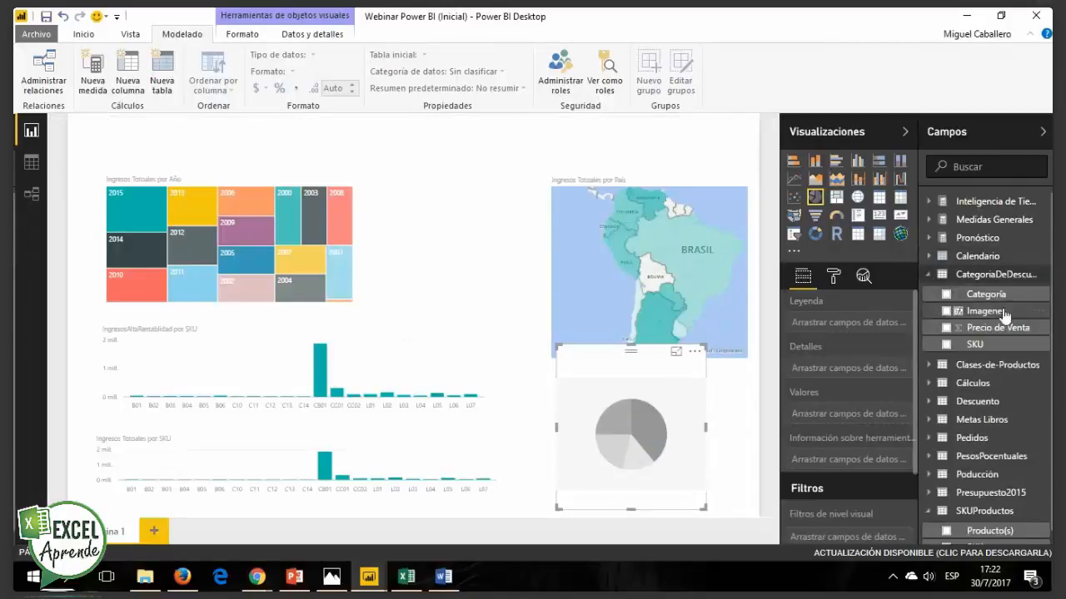
pyautogui.moveTo(958, 295); pyautogui.dragTo(866, 323)
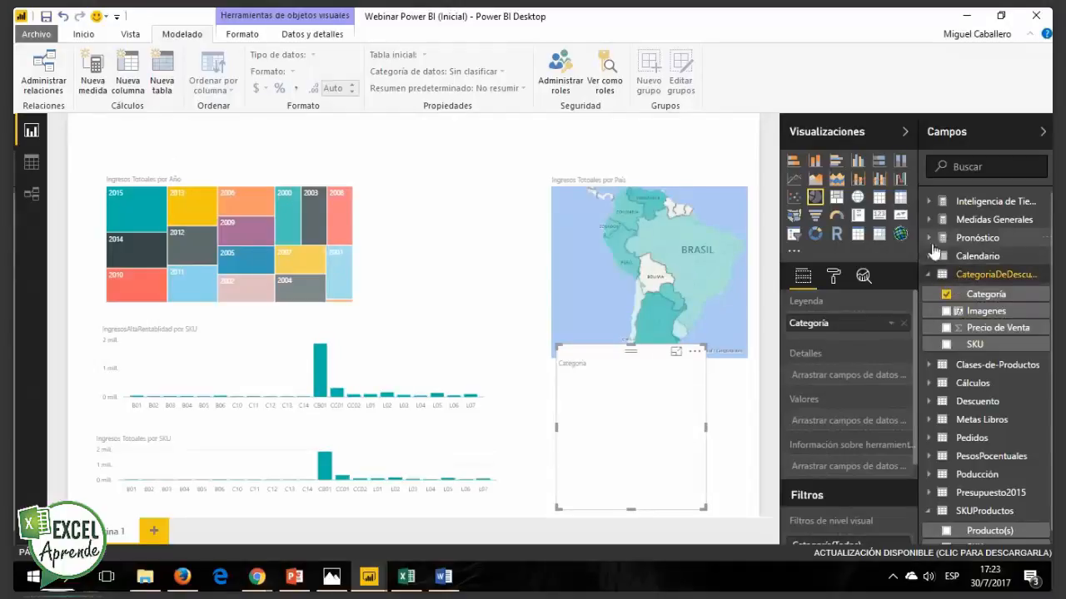
# Step: Use Ingresos Totoales from the Pedidos table as the pie chart's values
pyautogui.click(925, 277)
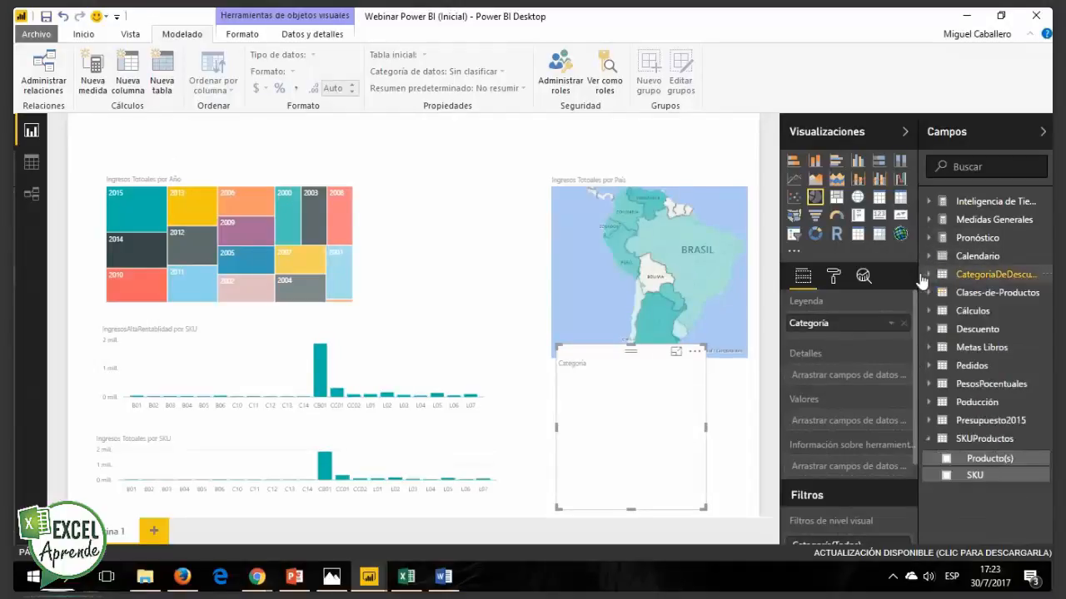
pyautogui.click(926, 370)
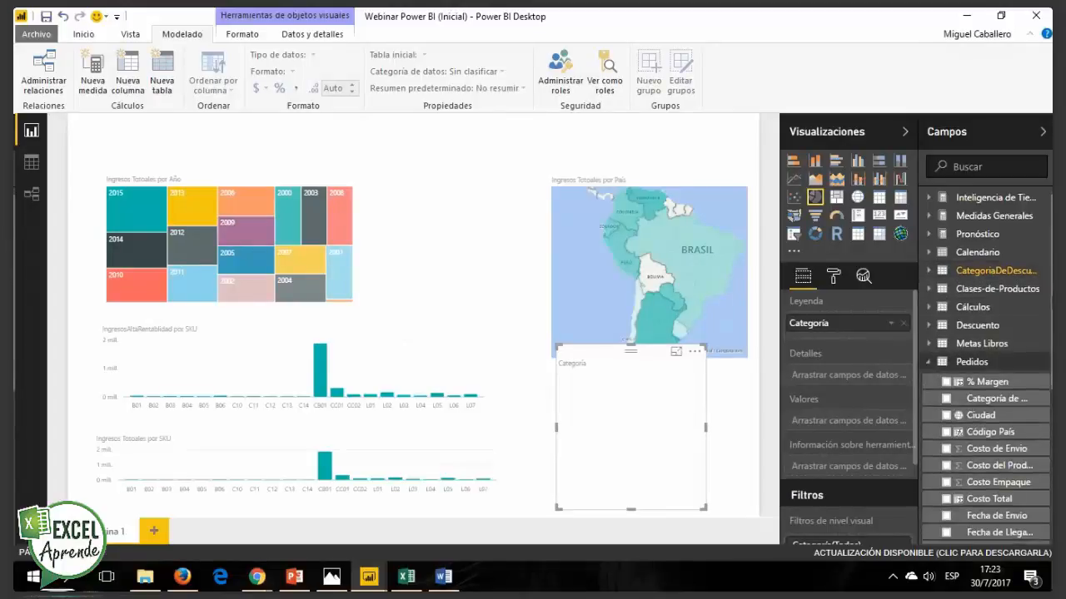
pyautogui.scroll(-5, 982, 416)
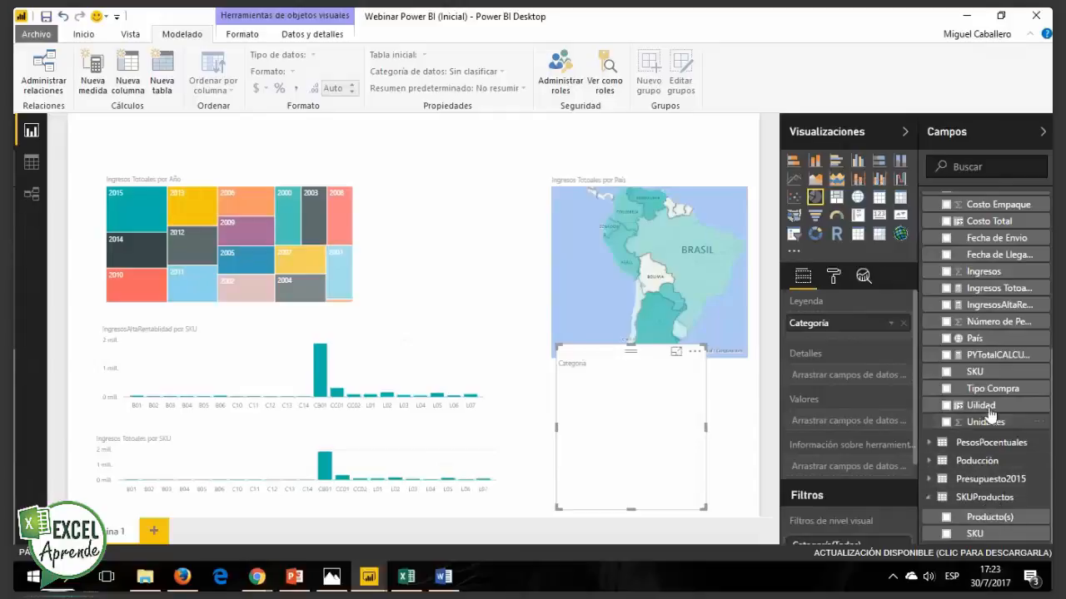
pyautogui.moveTo(997, 296); pyautogui.dragTo(856, 422)
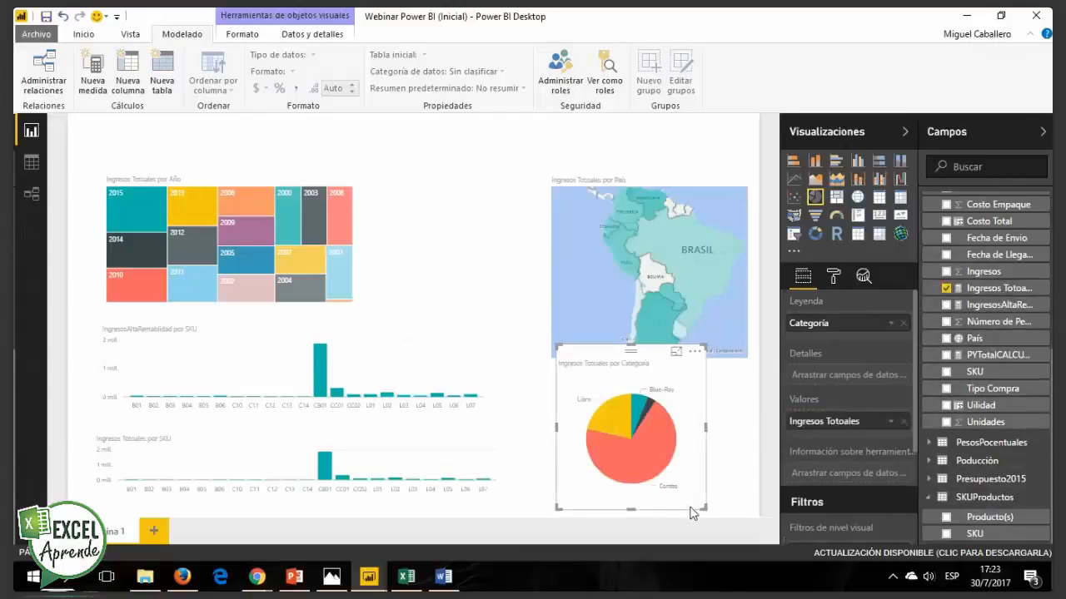
# Step: Resize the pie chart to about the map's width, place it just below the map without overlap, and deselect it
pyautogui.moveTo(703, 507); pyautogui.dragTo(748, 491)
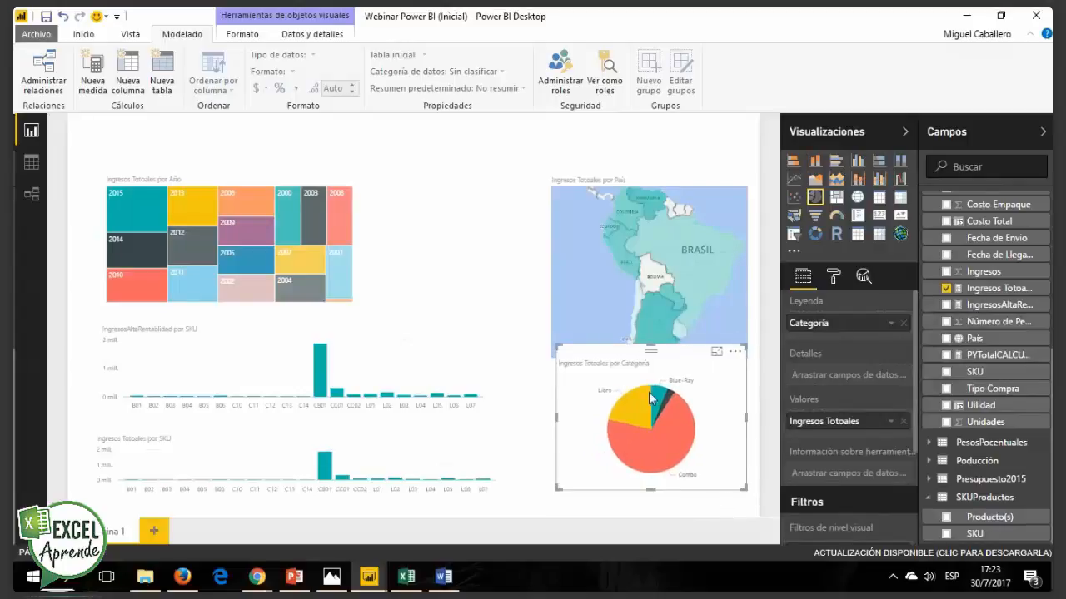
pyautogui.moveTo(630, 366)
pyautogui.mouseDown()
pyautogui.moveTo(616, 389)
pyautogui.moveTo(625, 380)
pyautogui.mouseUp()
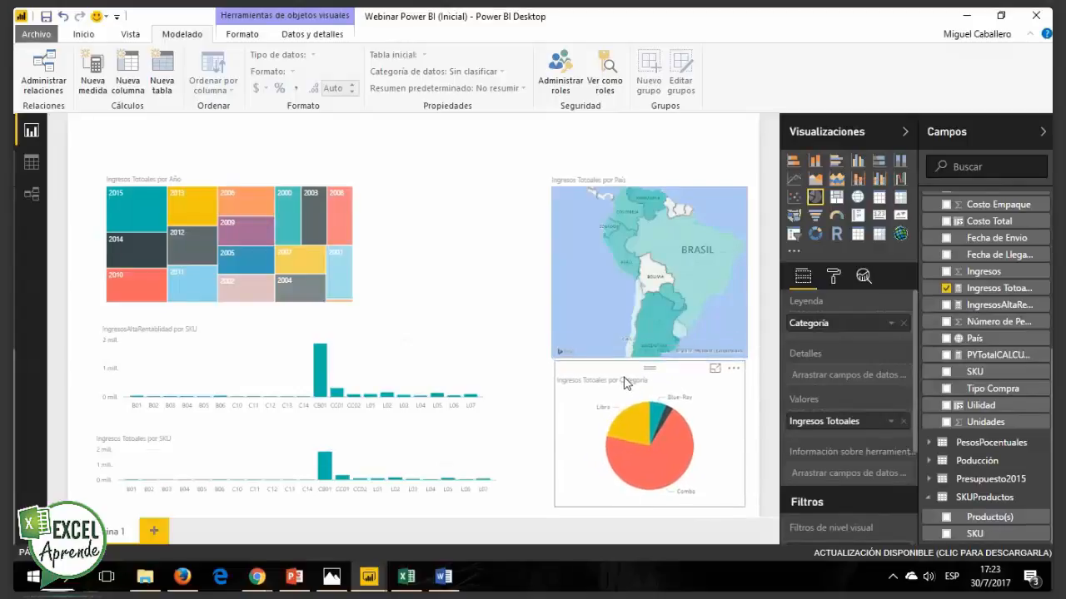
pyautogui.click(490, 326)
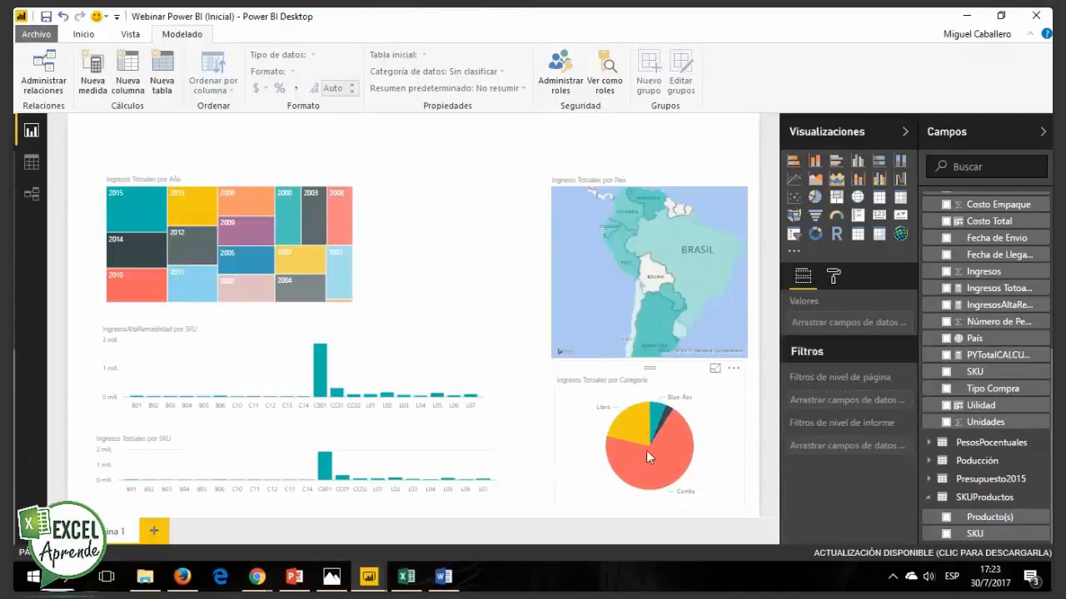
# Step: Filter the report by Combo from the pie chart, inspect the highlighted yearly income in the treemap, and clear the selection
pyautogui.moveTo(631, 436)
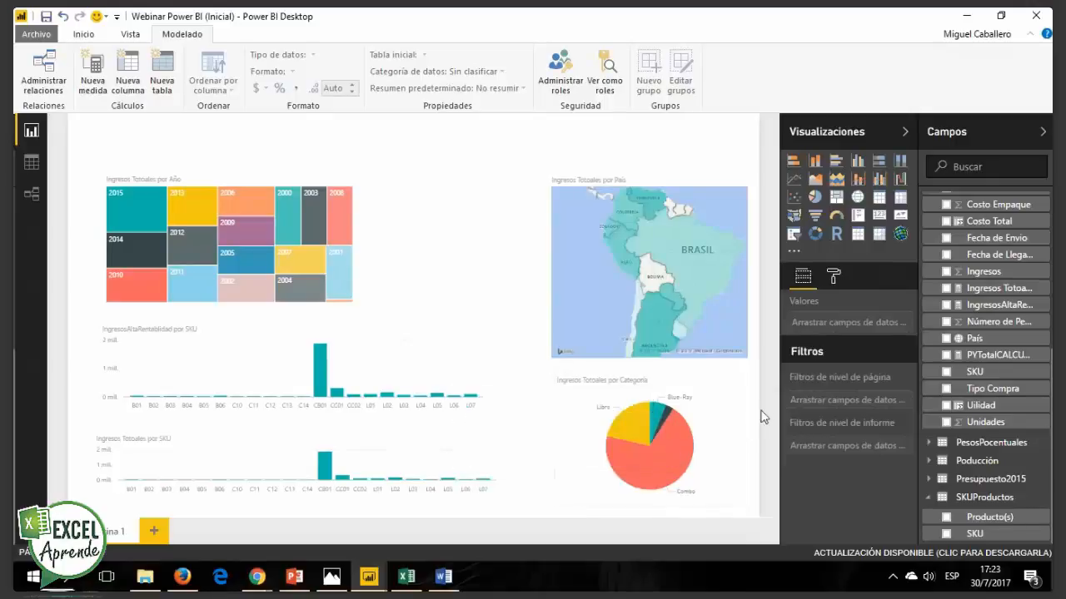
pyautogui.click(661, 464)
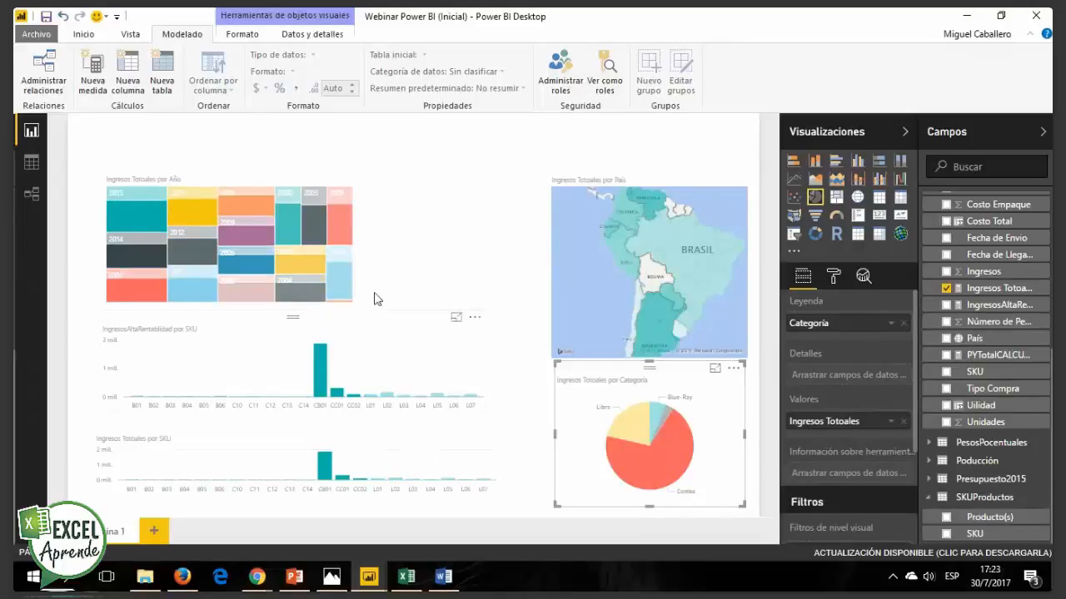
pyautogui.moveTo(298, 263)
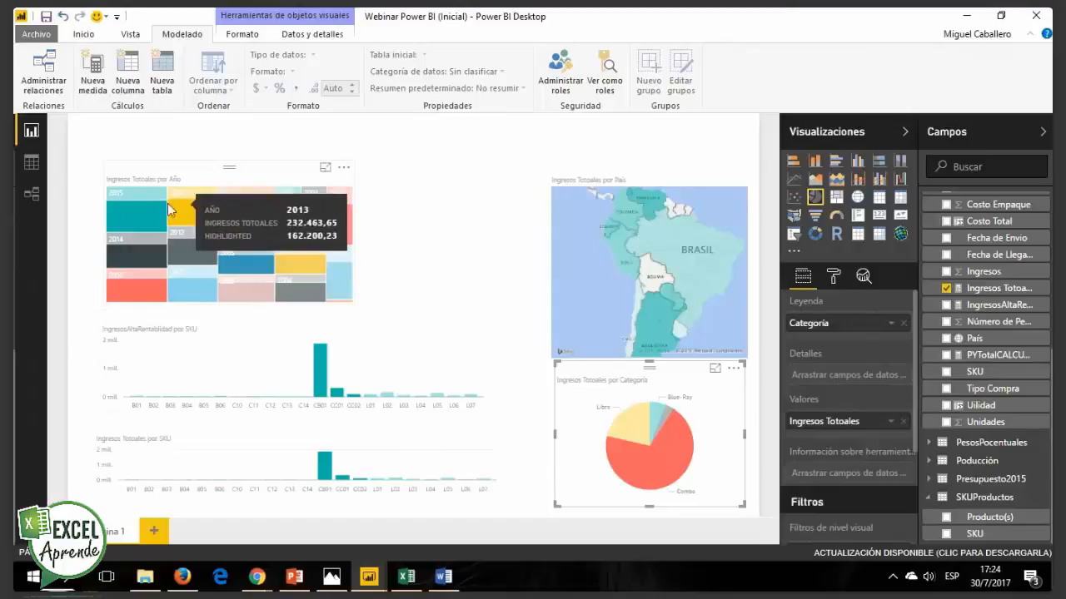
pyautogui.moveTo(141, 238)
pyautogui.moveTo(150, 216)
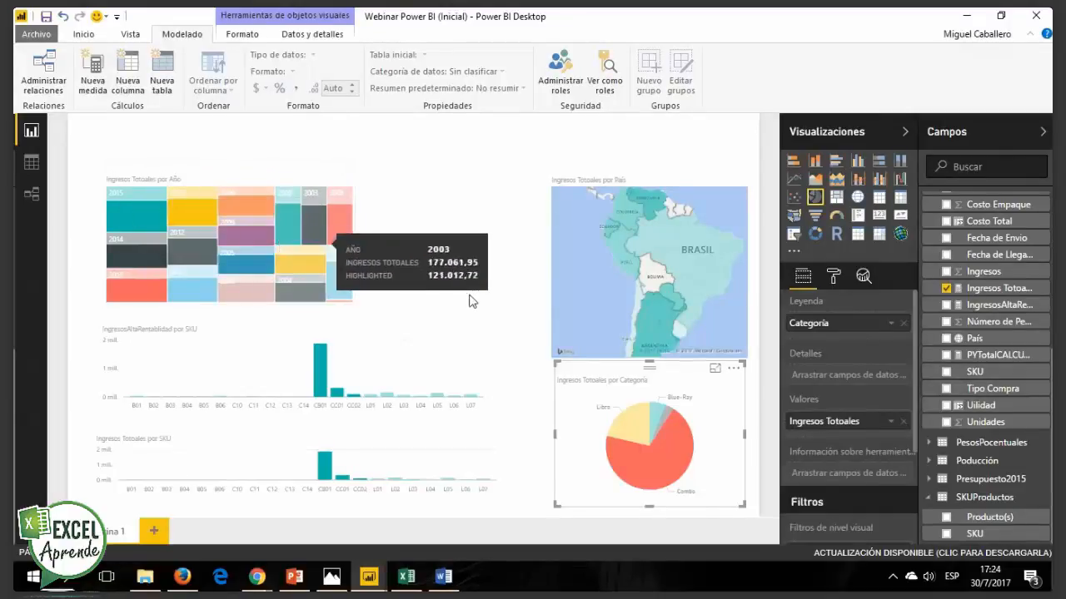
pyautogui.click(666, 456)
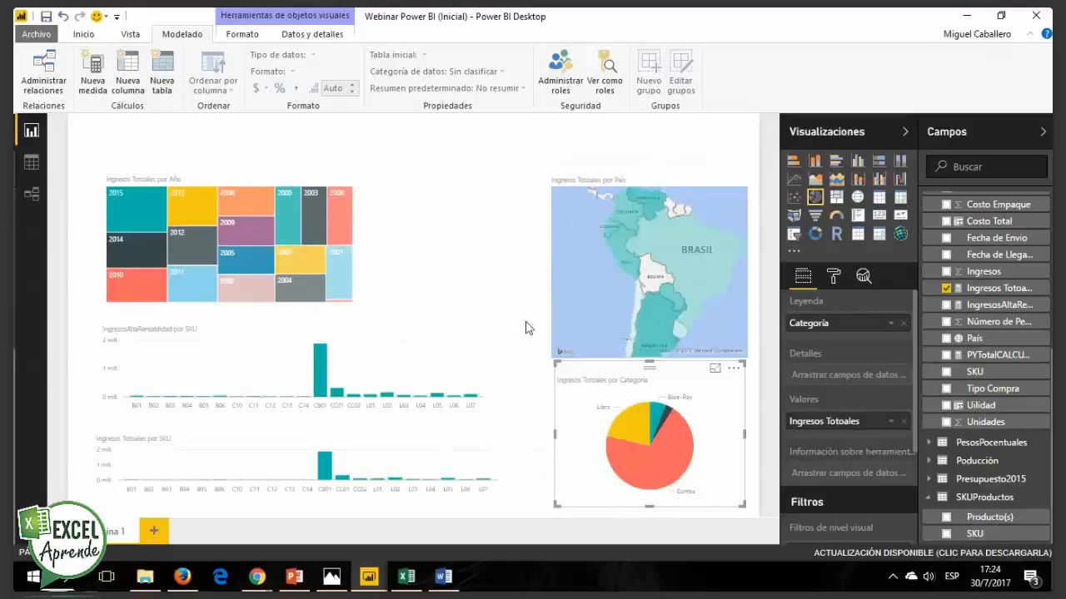
pyautogui.click(444, 299)
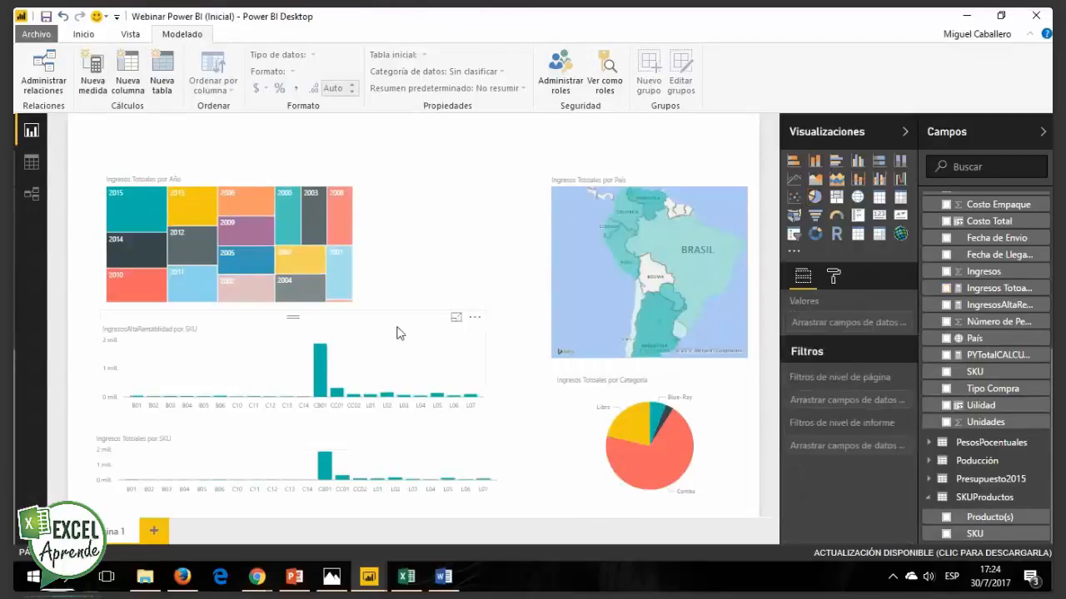
# Step: Narrow both SKU column charts to about the treemap's width and deselect them
pyautogui.click(397, 333)
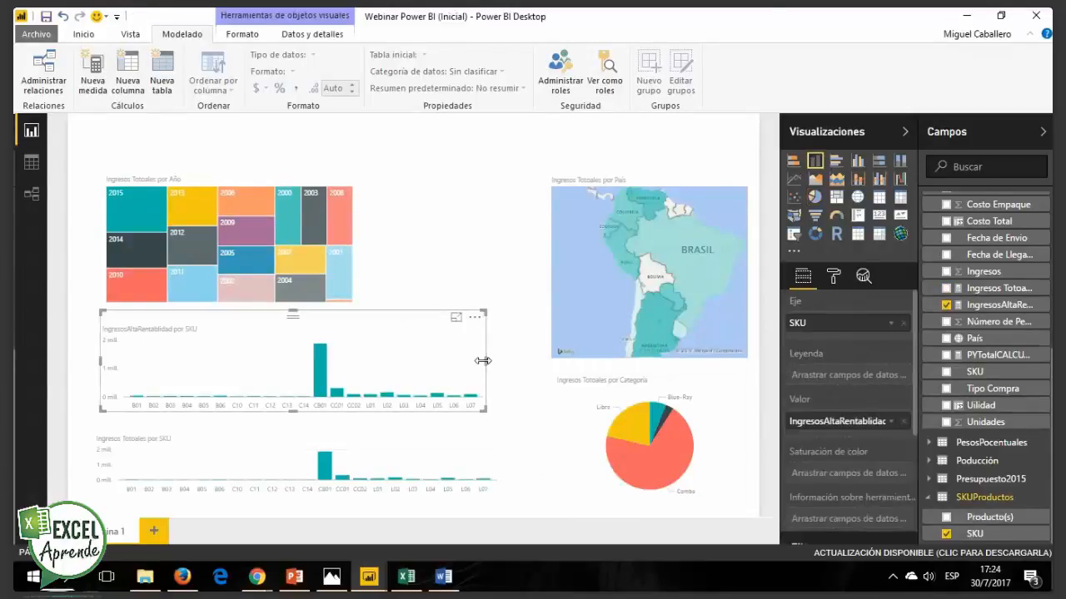
pyautogui.moveTo(480, 363); pyautogui.dragTo(352, 364)
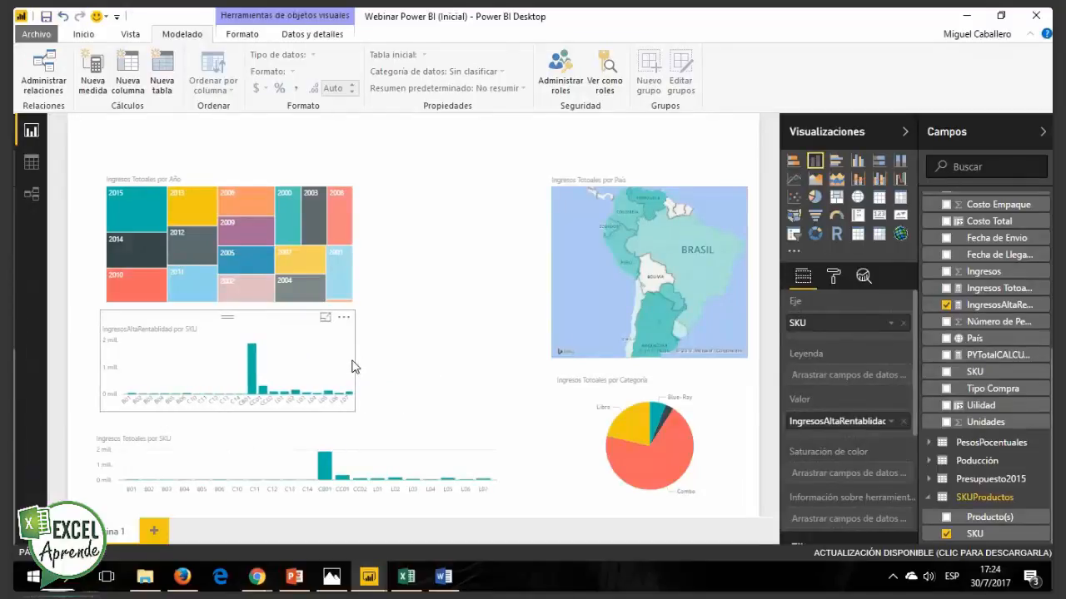
pyautogui.click(489, 465)
pyautogui.moveTo(500, 460); pyautogui.dragTo(350, 456)
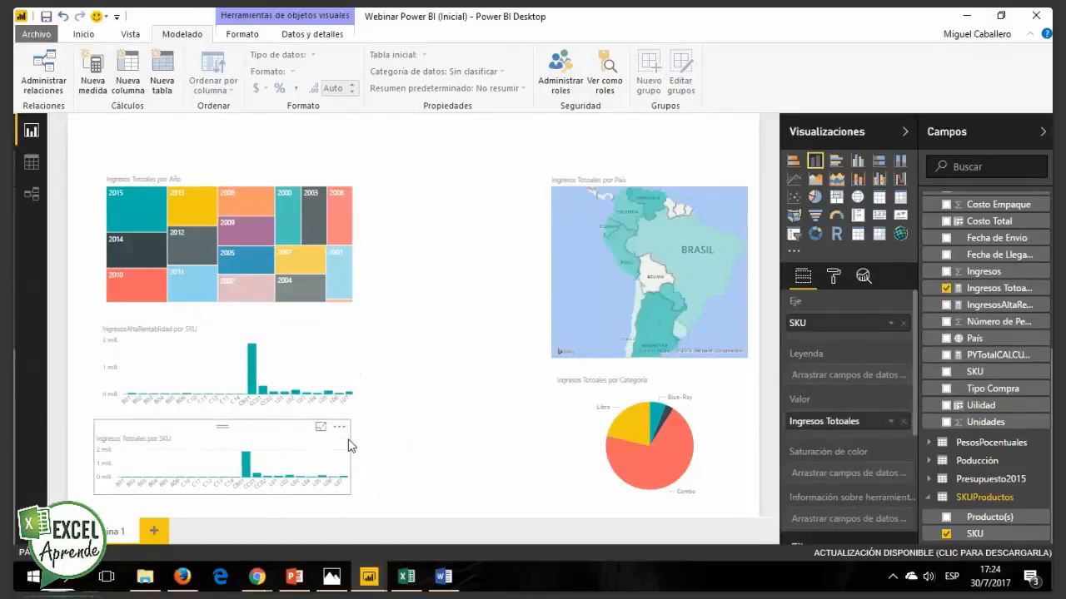
pyautogui.click(457, 447)
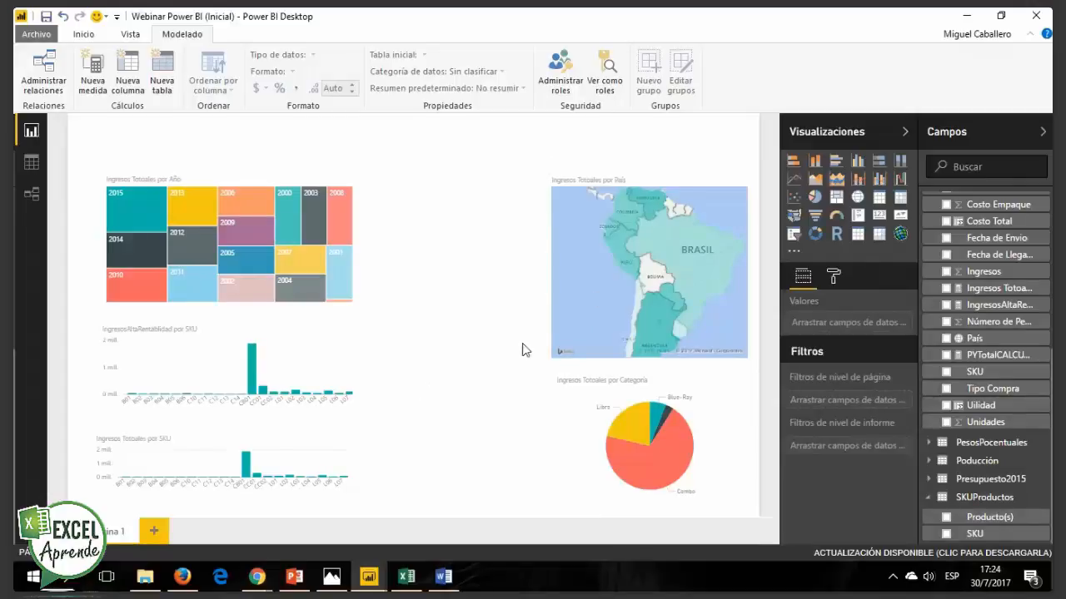
# Step: Add a gauge between the SKU charts and the pie chart, with Ingresos Totoales as its value
pyautogui.click(835, 218)
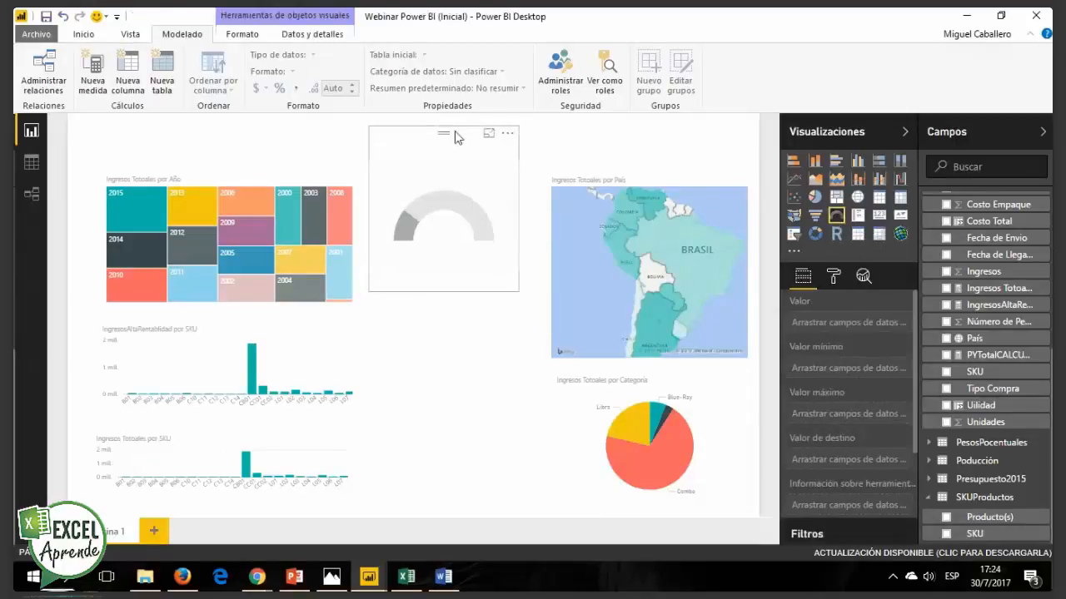
pyautogui.moveTo(454, 137); pyautogui.dragTo(459, 348)
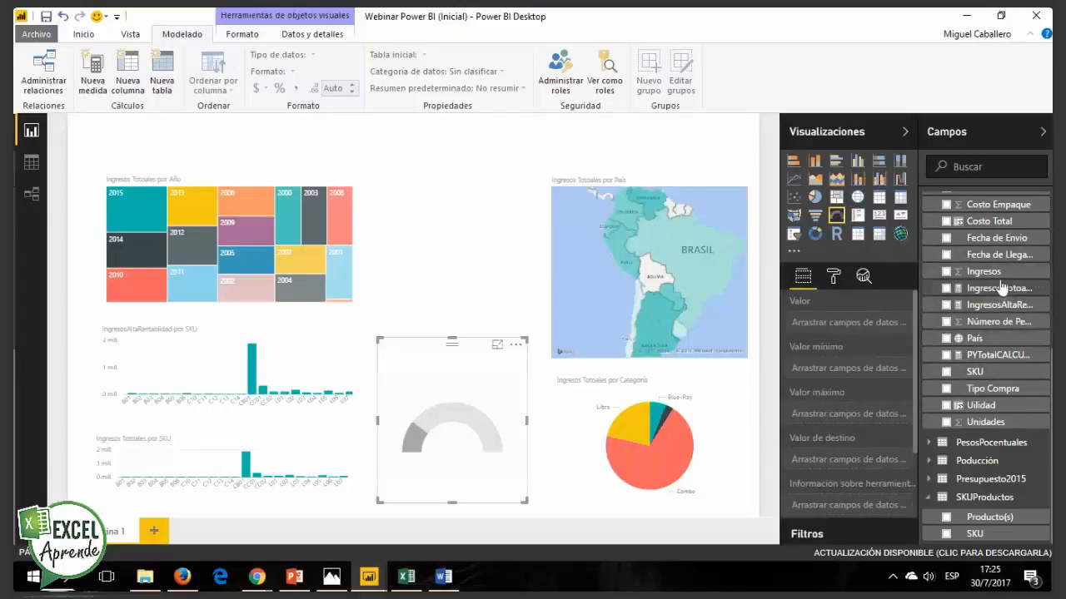
pyautogui.moveTo(999, 290); pyautogui.dragTo(837, 326)
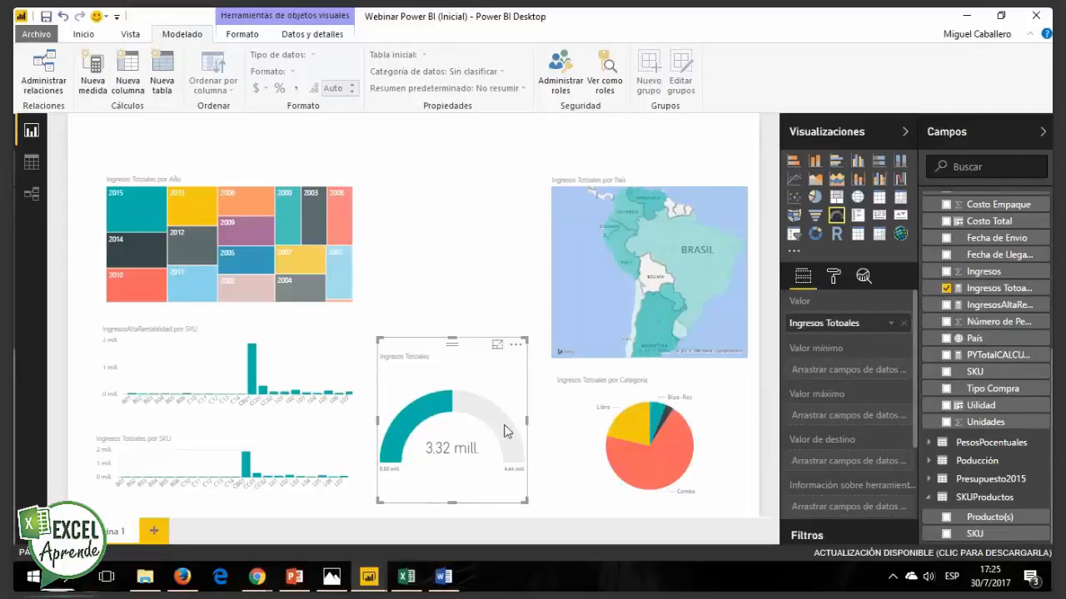
# Step: Set the gauge axis maximum to 5000000, nudge the gauge slightly, and deselect it
pyautogui.moveTo(504, 428)
pyautogui.click(832, 279)
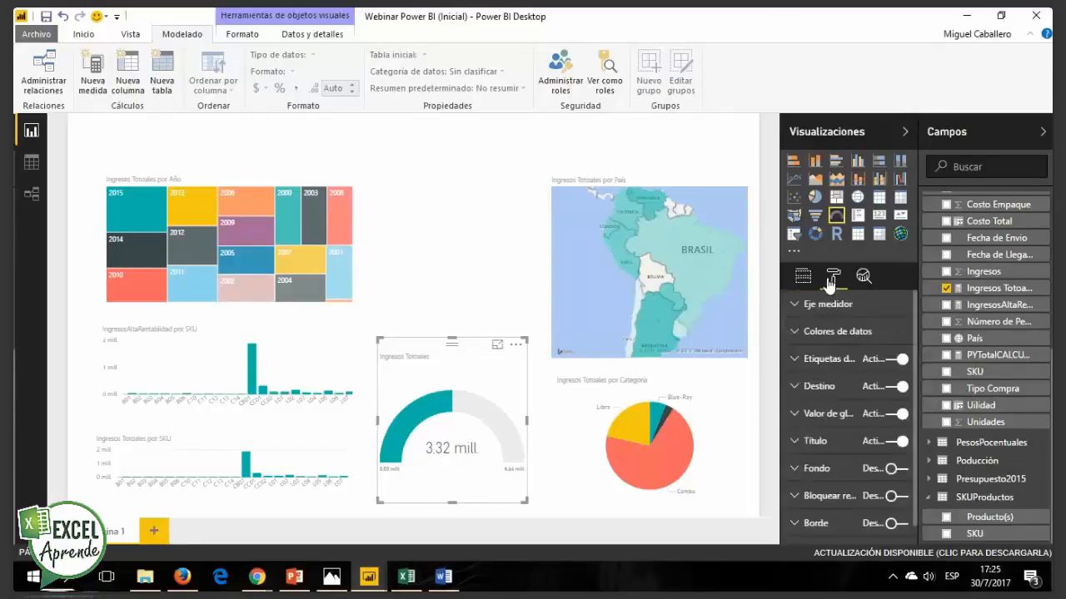
pyautogui.click(795, 306)
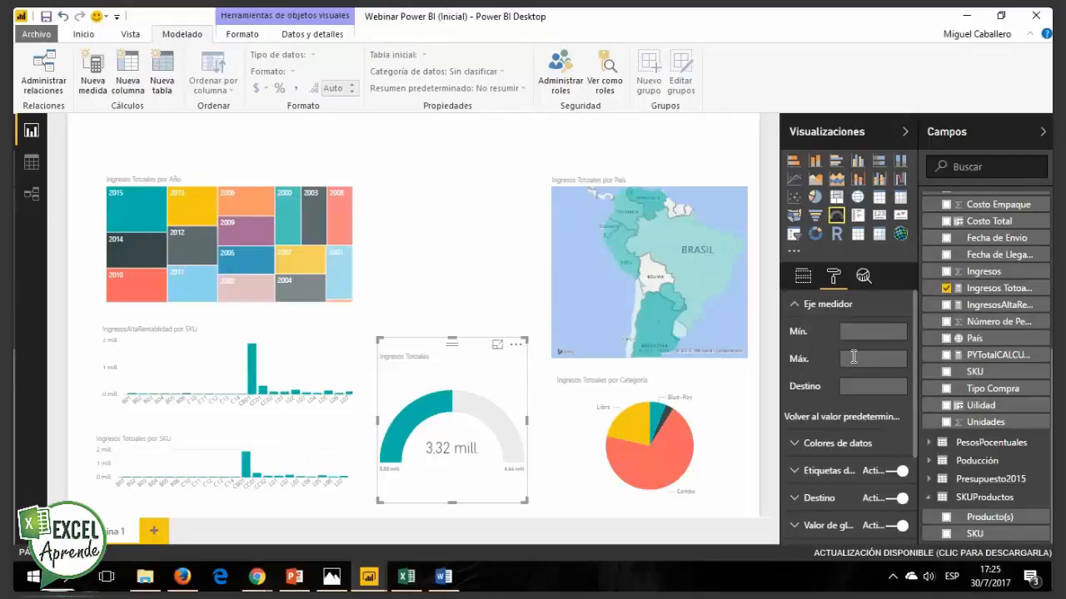
pyautogui.write('5000000')
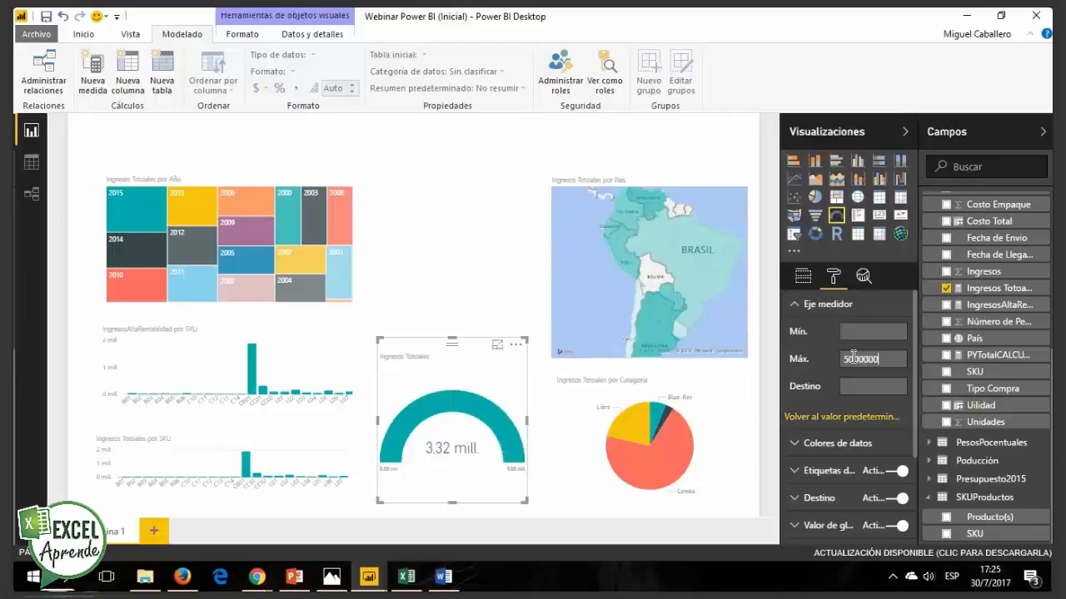
pyautogui.click(473, 298)
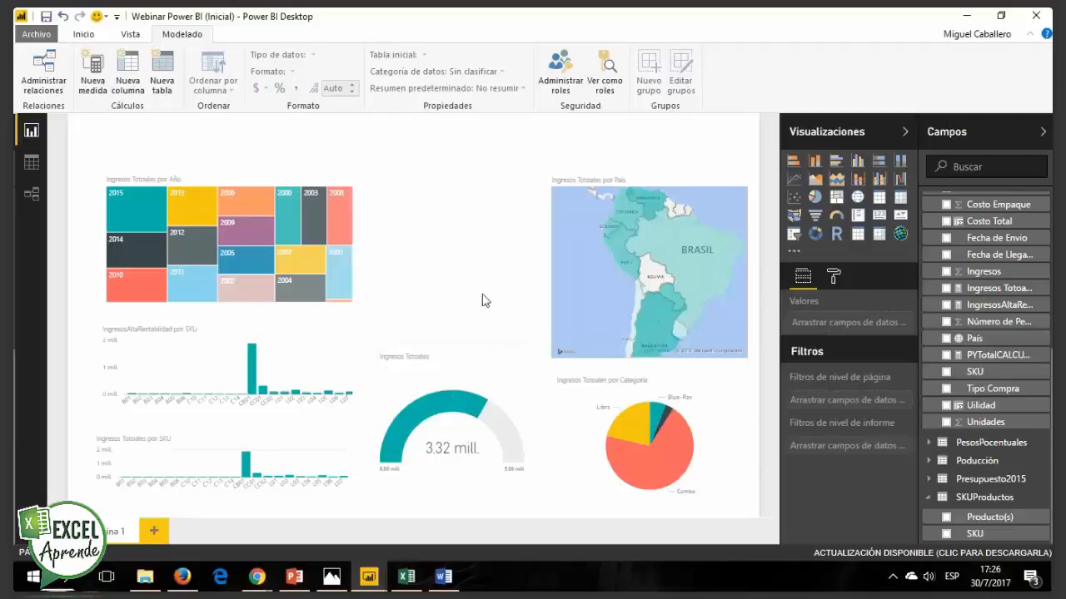
pyautogui.moveTo(444, 352)
pyautogui.mouseDown()
pyautogui.moveTo(438, 358)
pyautogui.moveTo(444, 350)
pyautogui.mouseUp()
pyautogui.click(492, 258)
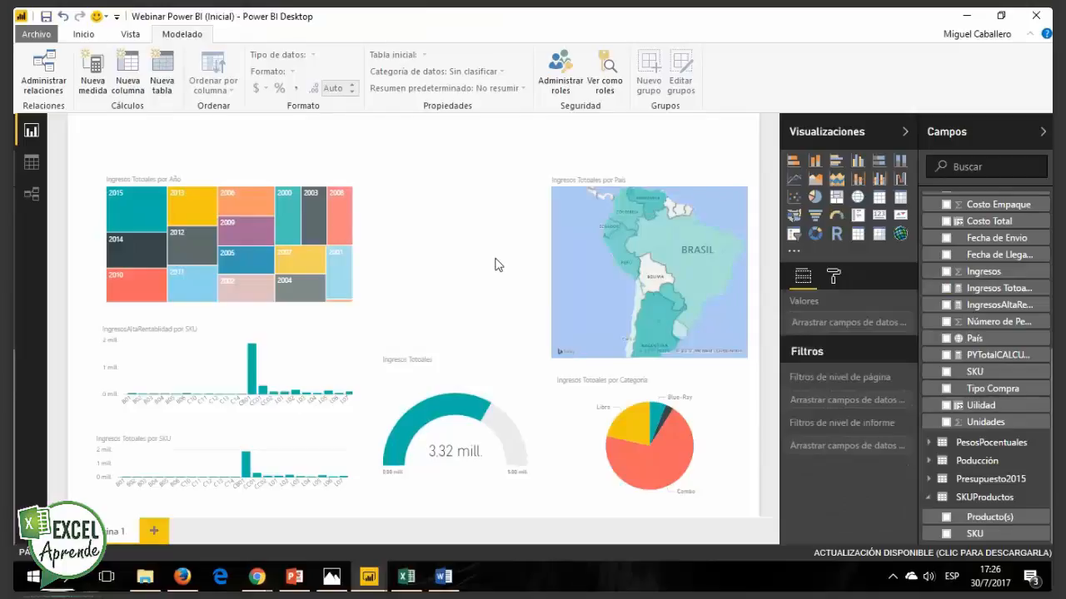
# Step: Check the gauge's response to filtering by 2010 and 2012 in the treemap and Brasil on the map, clearing the filters
pyautogui.click(133, 284)
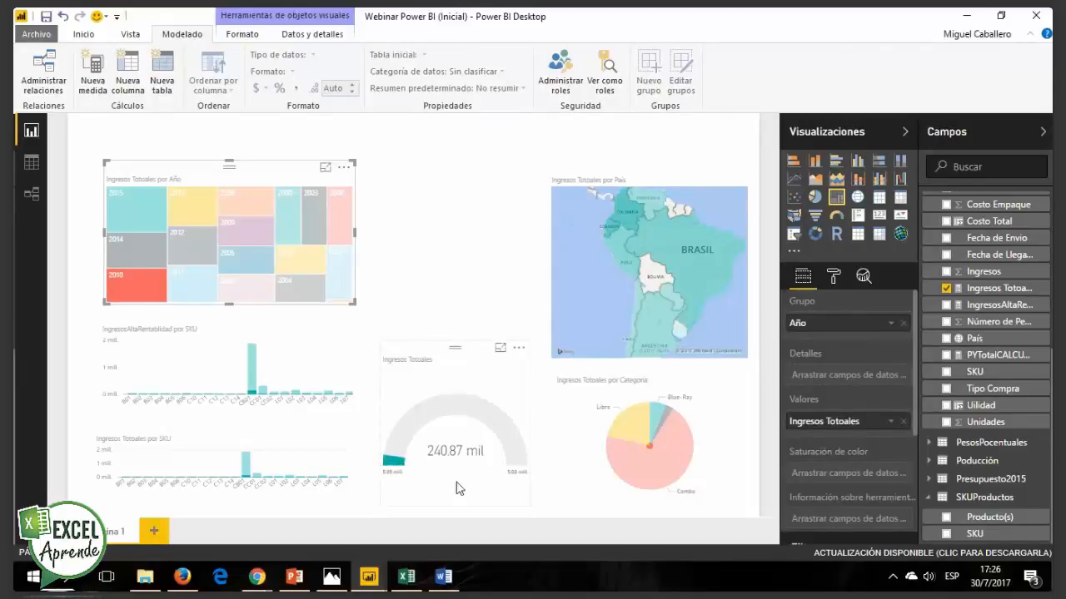
pyautogui.click(183, 243)
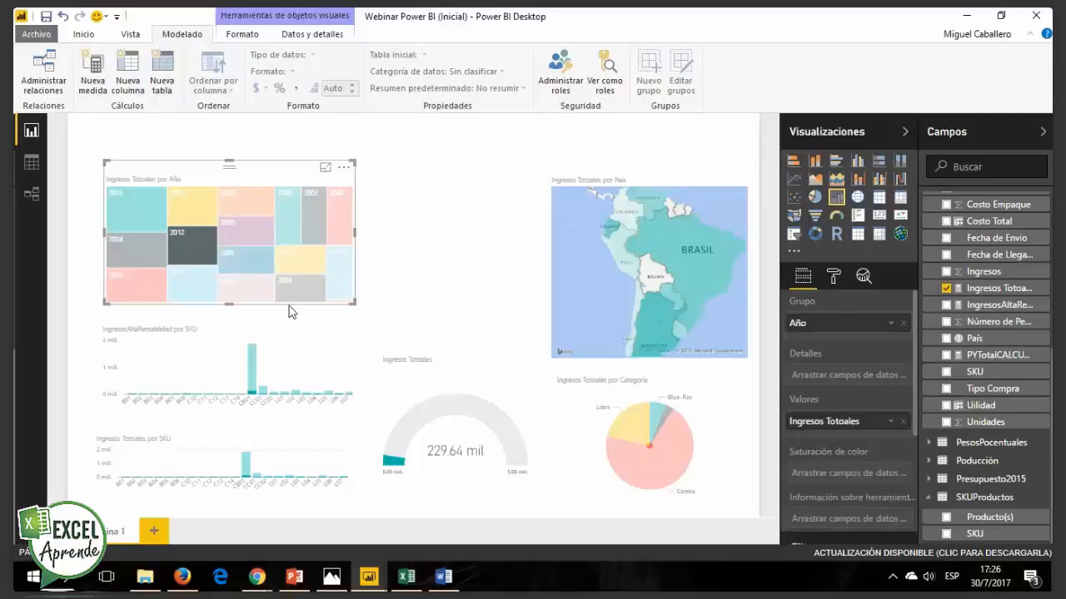
pyautogui.click(184, 241)
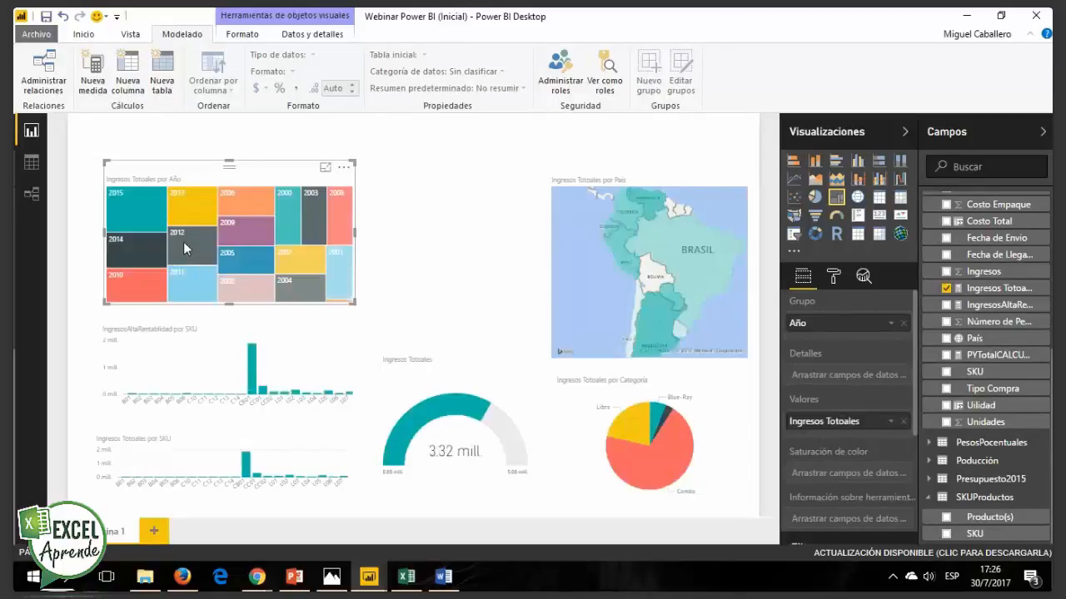
pyautogui.click(464, 241)
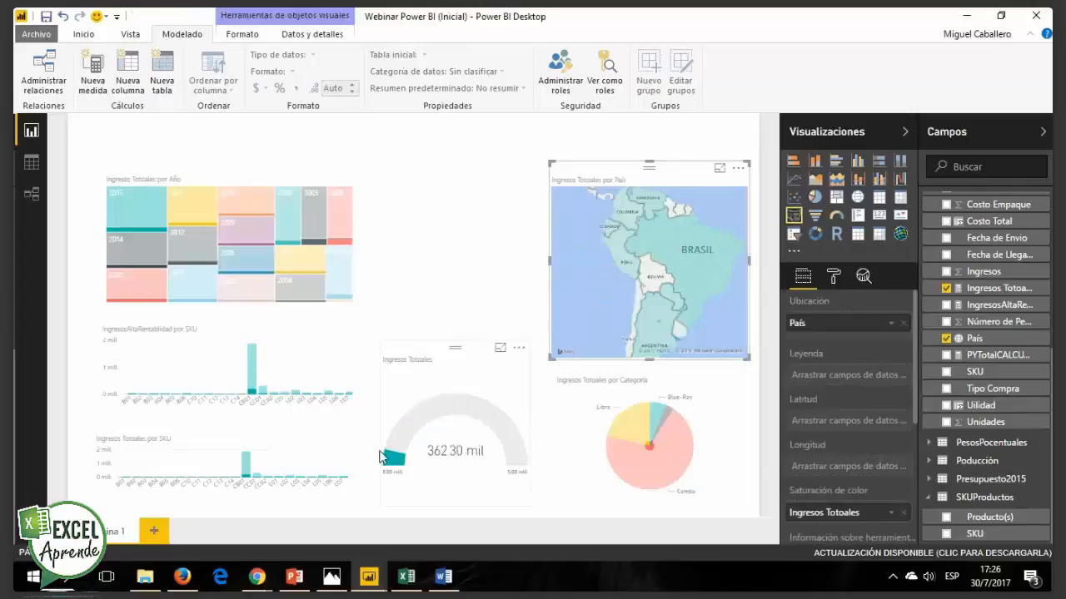
pyautogui.click(706, 288)
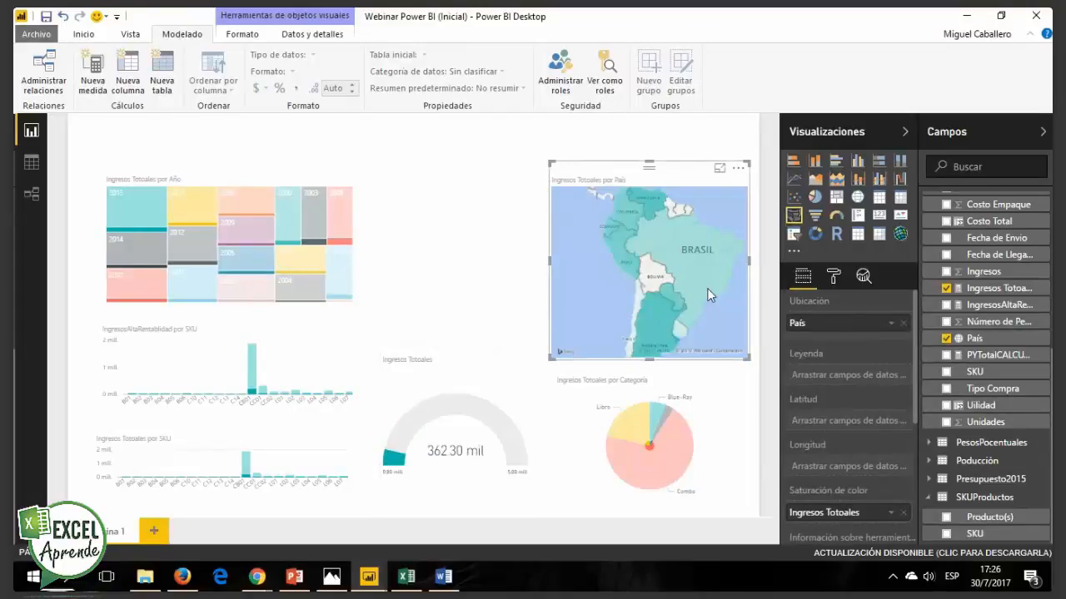
pyautogui.click(431, 290)
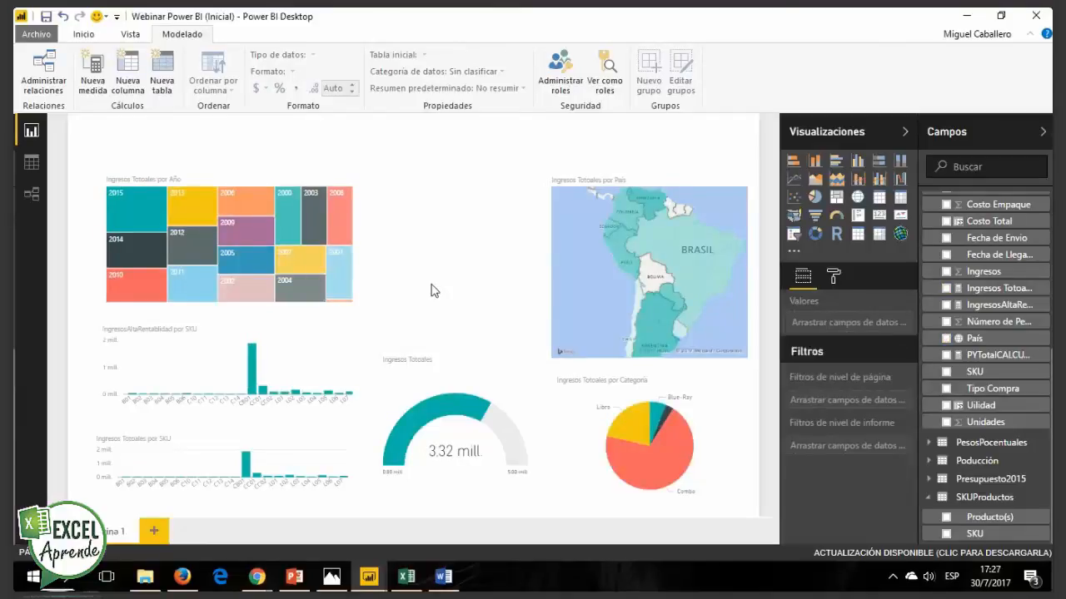
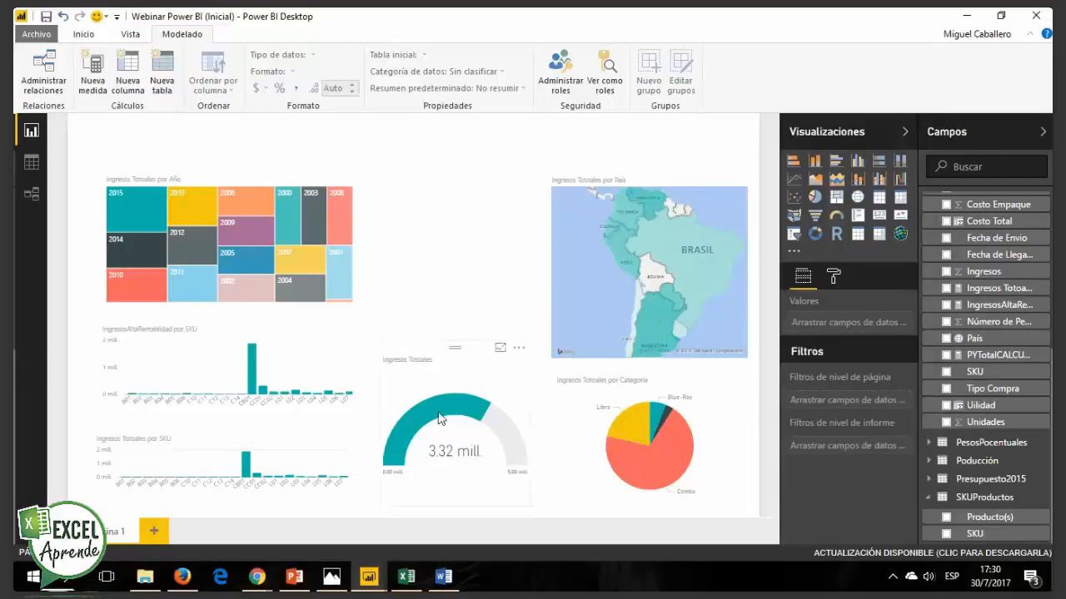
# Step: Switch to the Word document 01 - Clasifcación ABC.docm, examine its calculation form's fields, and return to the Power BI report
pyautogui.click(443, 576)
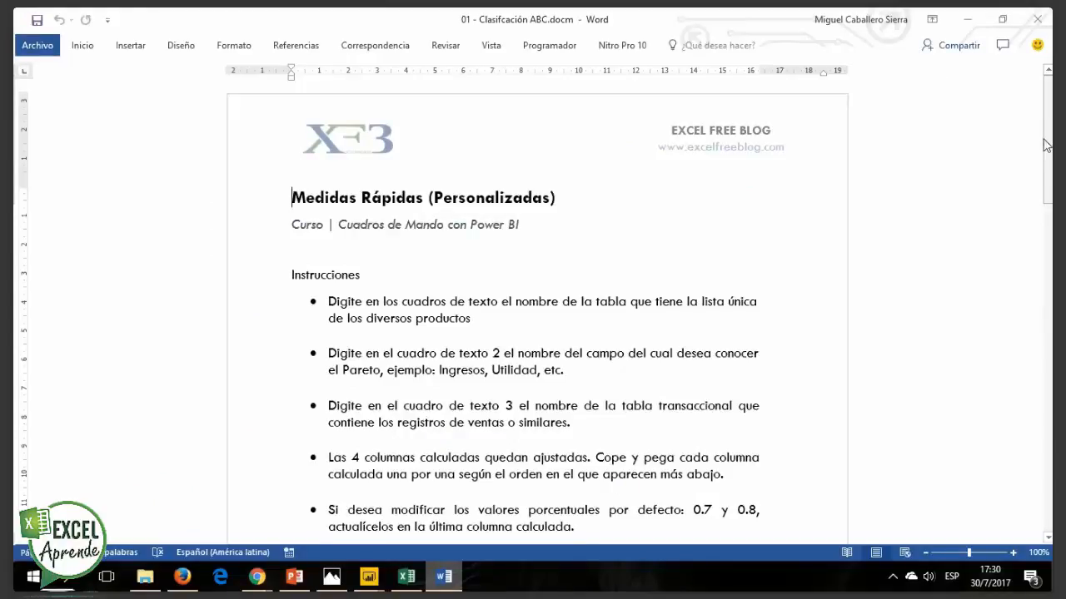
pyautogui.moveTo(1048, 138); pyautogui.dragTo(1011, 263)
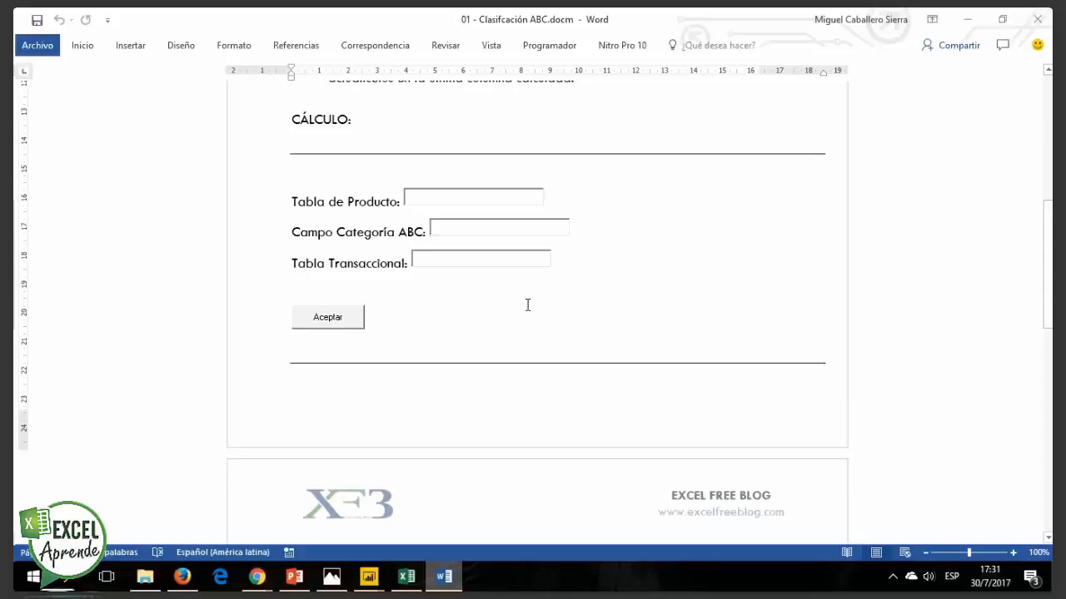
pyautogui.hotkey('alt', 'Tab')
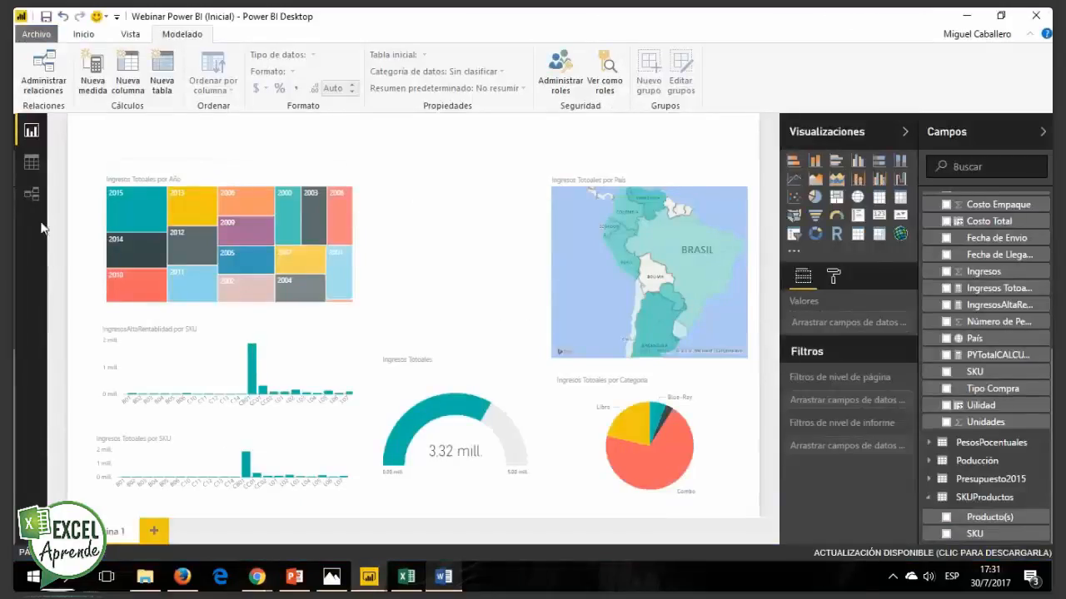
# Step: Examine the SKUProductos table's data and its relationship with Pedidos in the model, including the Ingresos field, glancing at the ABC form in Word
pyautogui.click(29, 169)
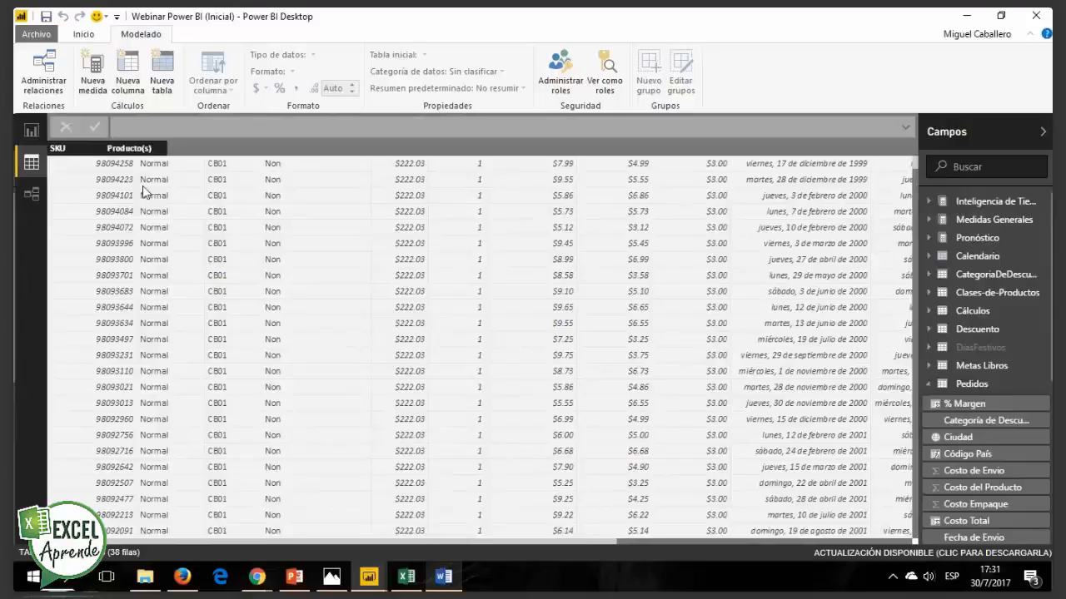
pyautogui.click(955, 460)
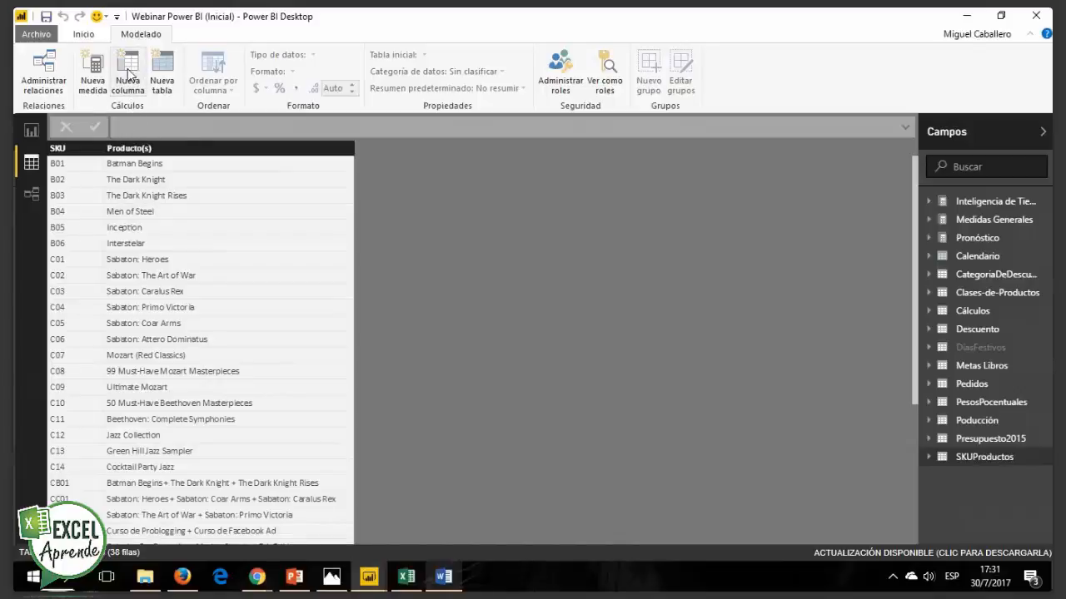
pyautogui.click(32, 195)
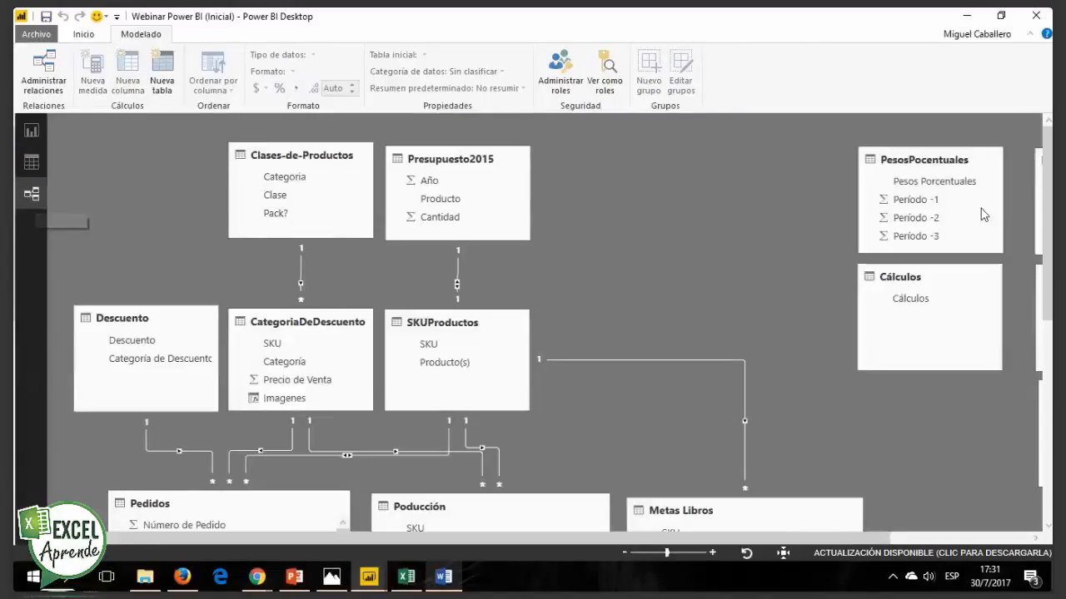
pyautogui.moveTo(1048, 202)
pyautogui.mouseDown()
pyautogui.moveTo(1049, 231)
pyautogui.moveTo(1043, 222)
pyautogui.mouseUp()
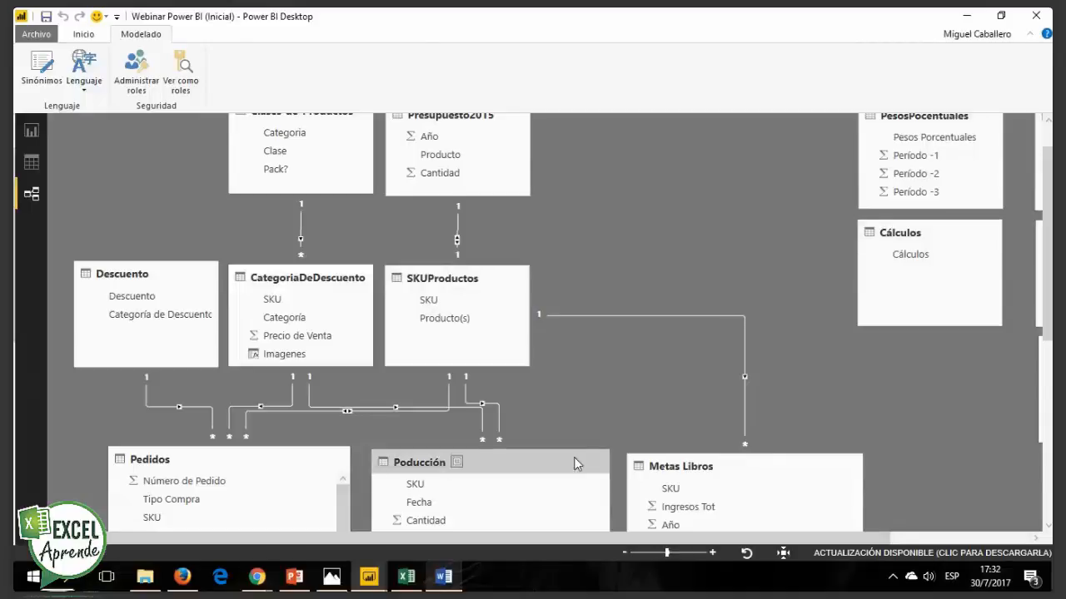
pyautogui.hotkey('alt', 'Tab')
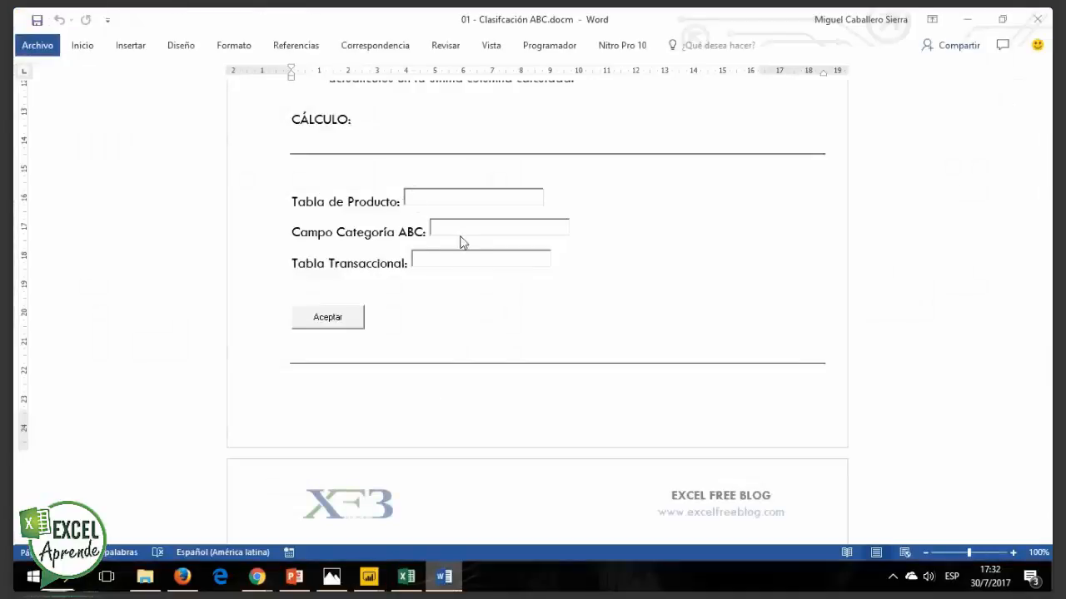
pyautogui.click(971, 20)
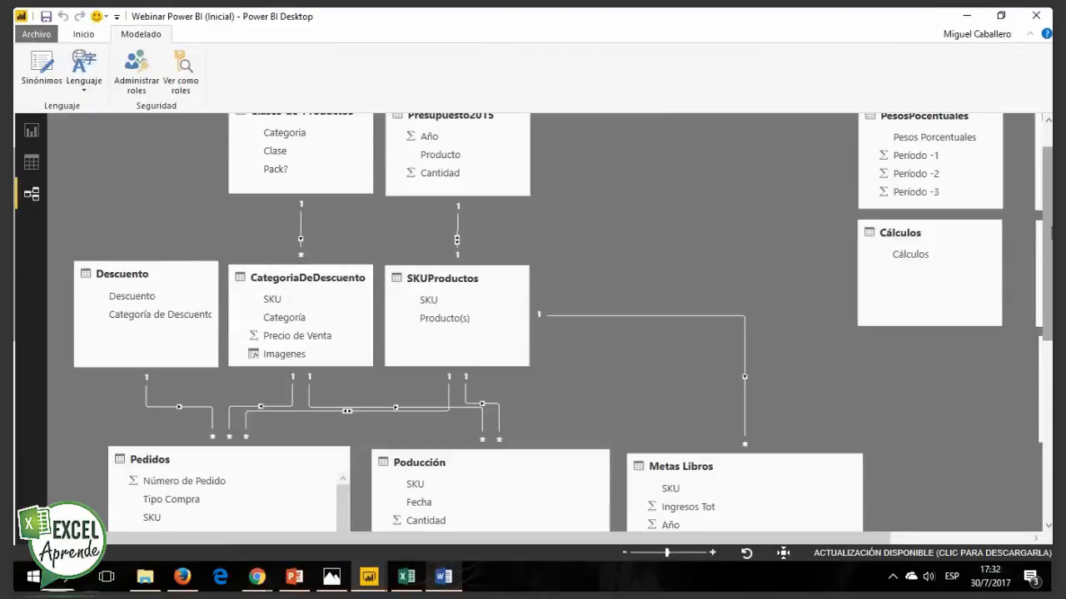
pyautogui.scroll(-3, 819, 308)
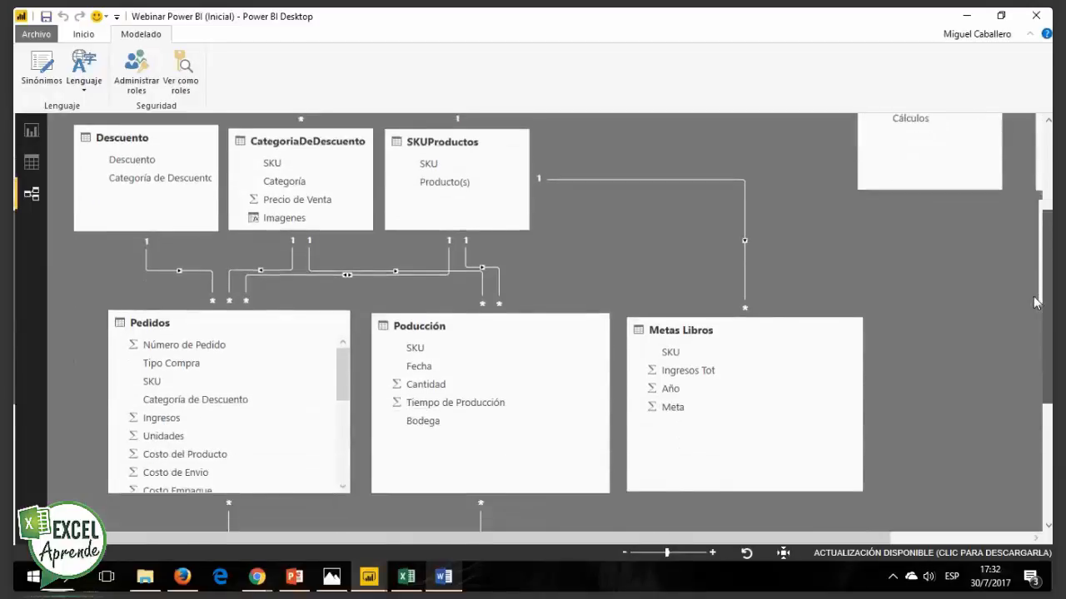
pyautogui.moveTo(339, 372)
pyautogui.mouseDown()
pyautogui.moveTo(331, 429)
pyautogui.moveTo(331, 385)
pyautogui.mouseUp()
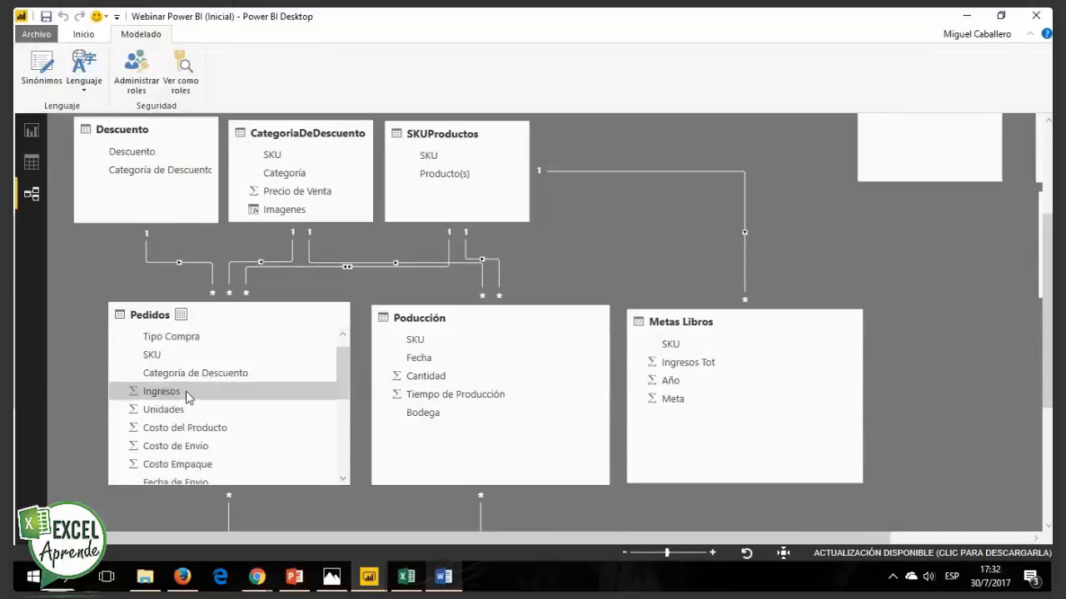
# Step: In the Word calculation form, set Tabla de Producto to SKUProductos and Campo Categoría ABC to Ingresos
pyautogui.hotkey('alt', 'Tab')
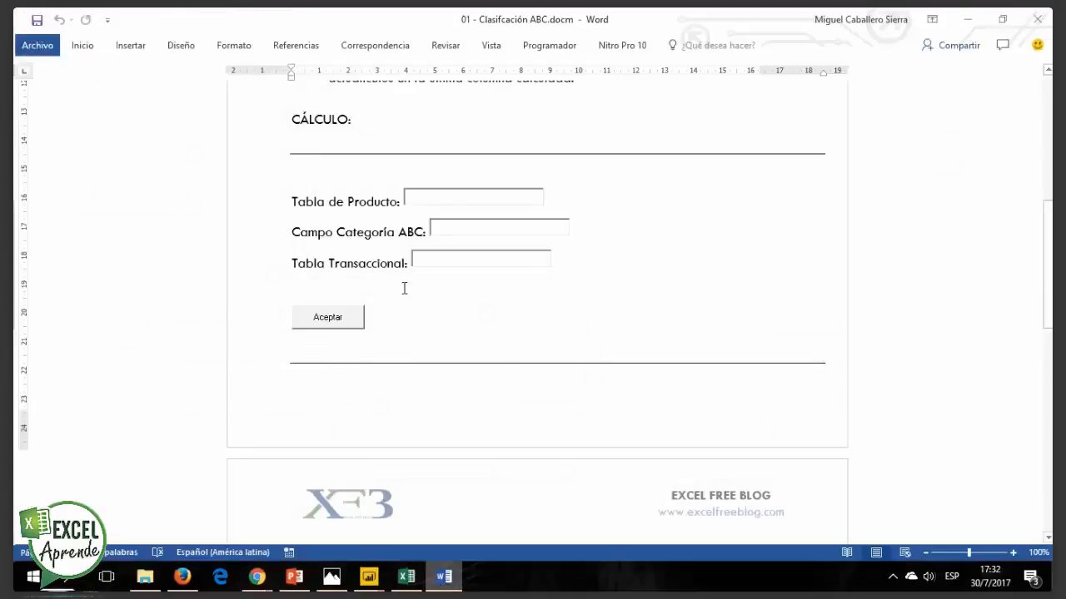
pyautogui.click(422, 205)
pyautogui.write('SKUProductos')
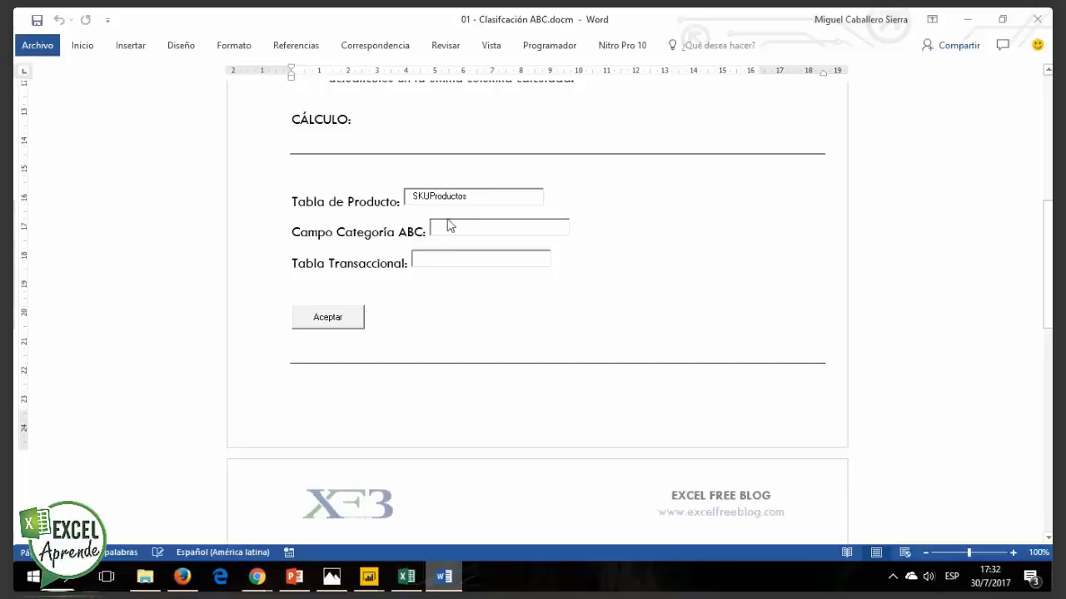
pyautogui.click(450, 229)
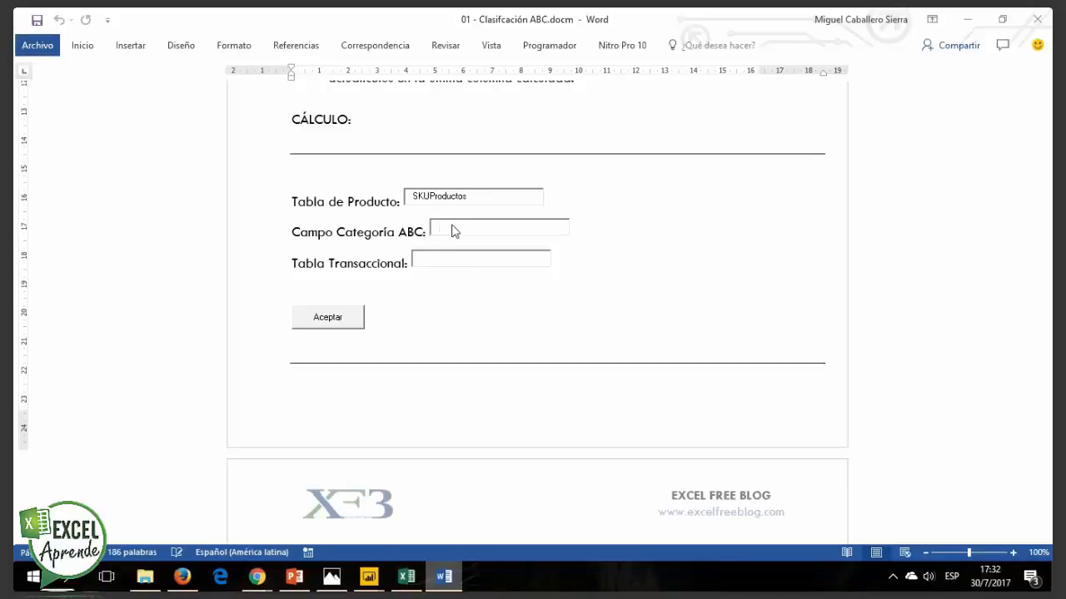
pyautogui.write('Ingresos')
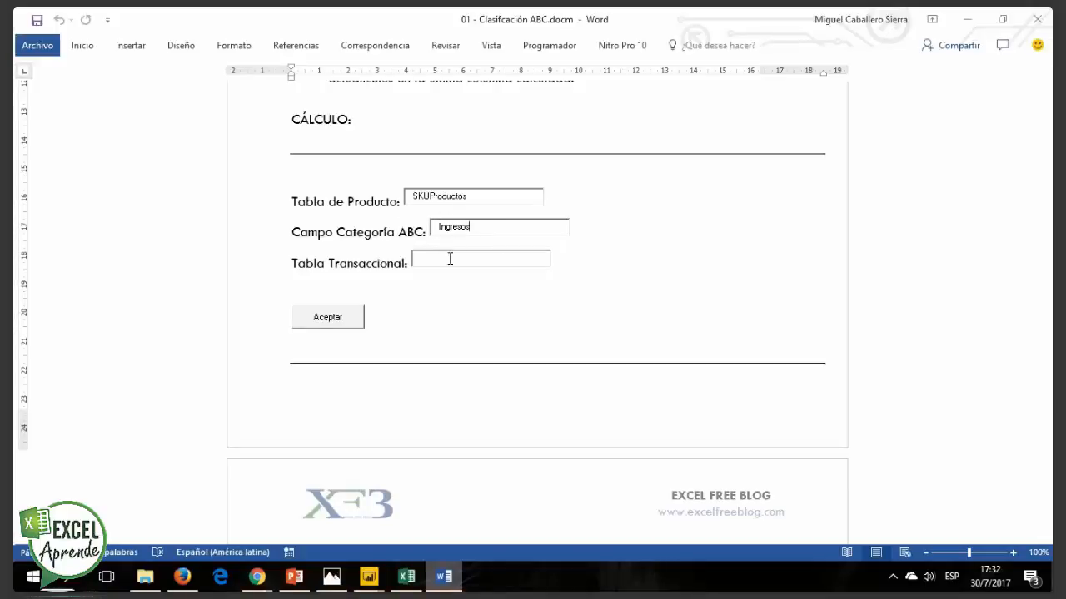
# Step: Check the Pedidos table in the Power BI model, set Tabla Transaccional to Pedidos in the Word form, and submit the form
pyautogui.hotkey('alt', 'Tab')
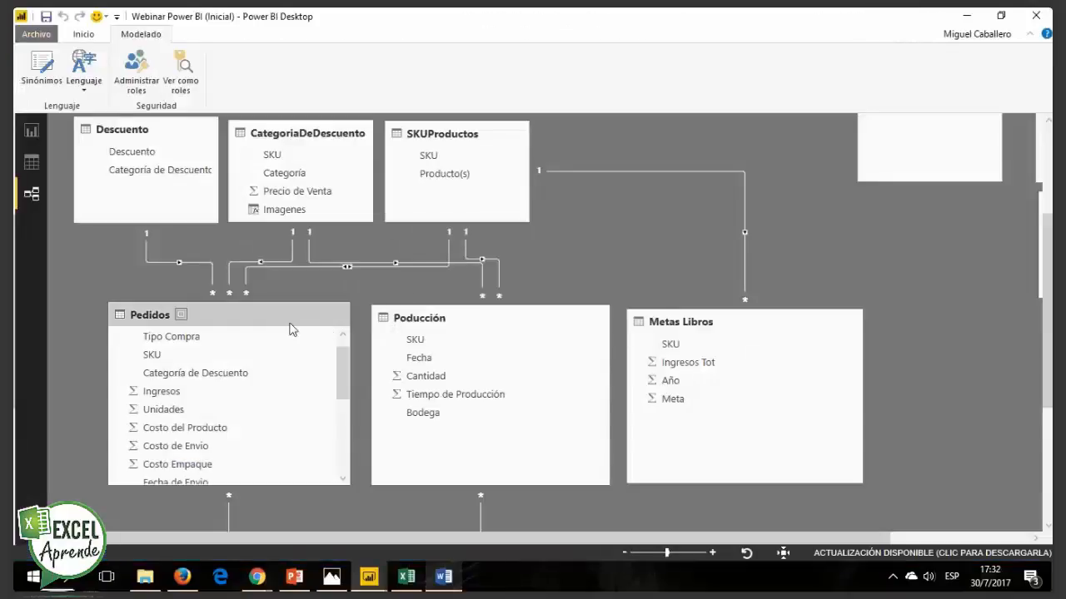
pyautogui.click(291, 326)
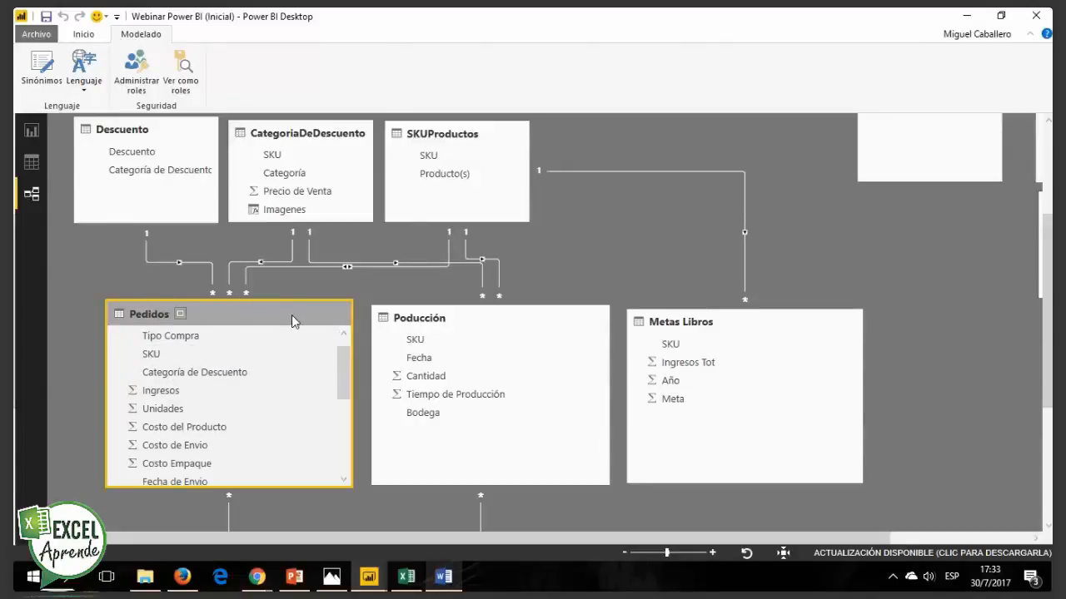
pyautogui.hotkey('alt', 'Tab')
pyautogui.click(440, 258)
pyautogui.write('P')
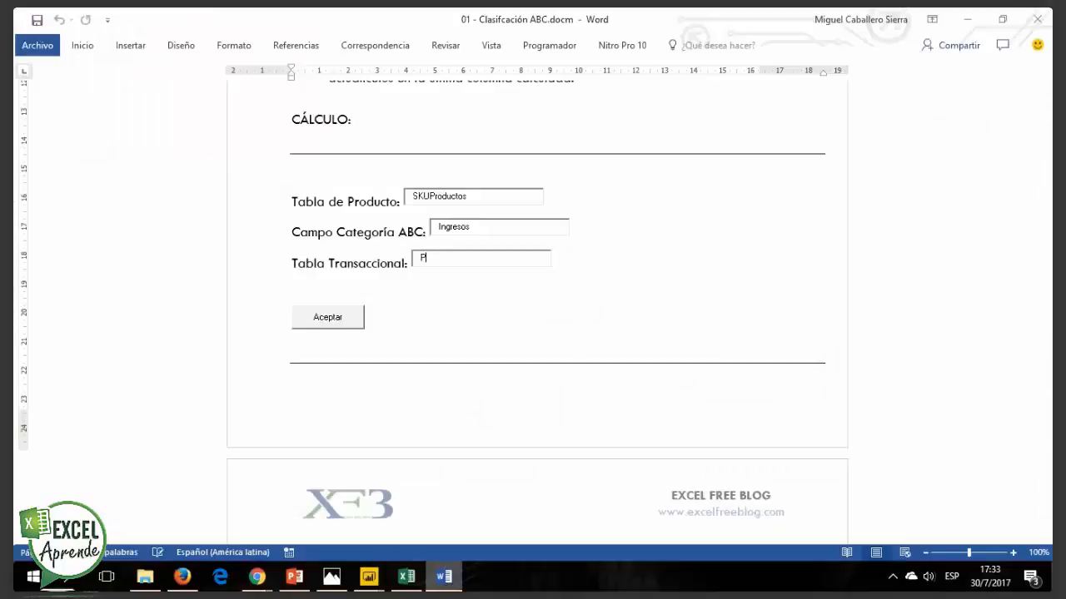
pyautogui.write('edidos')
pyautogui.click(343, 324)
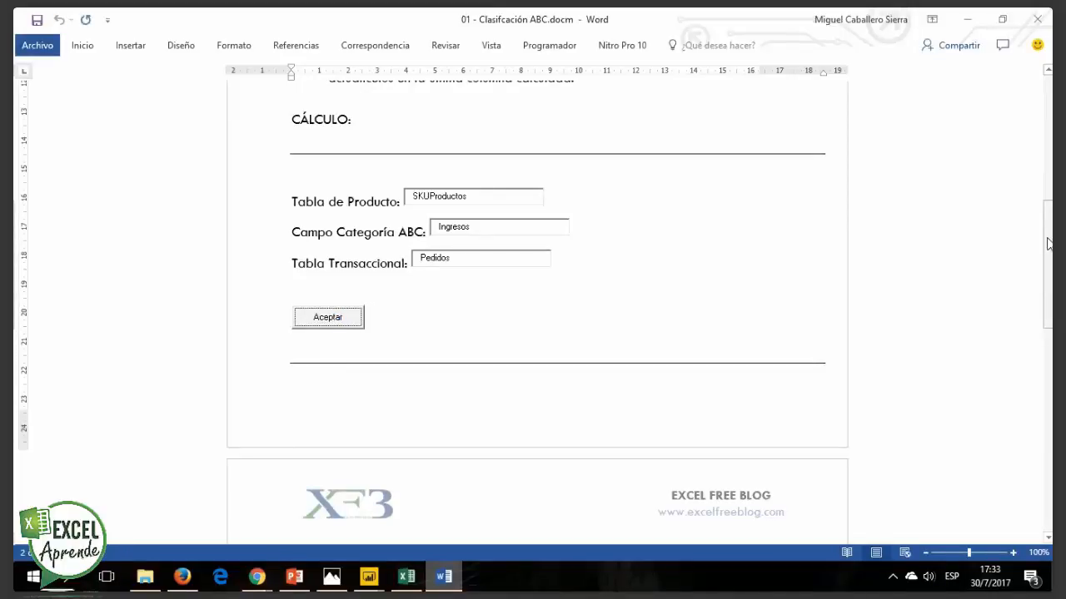
# Step: Copy the _IngresosTotales formula from the Clasificación ABC section of the Word document and switch to the Webinar Power BI (Inicial) report
pyautogui.moveTo(1049, 246); pyautogui.dragTo(1033, 372)
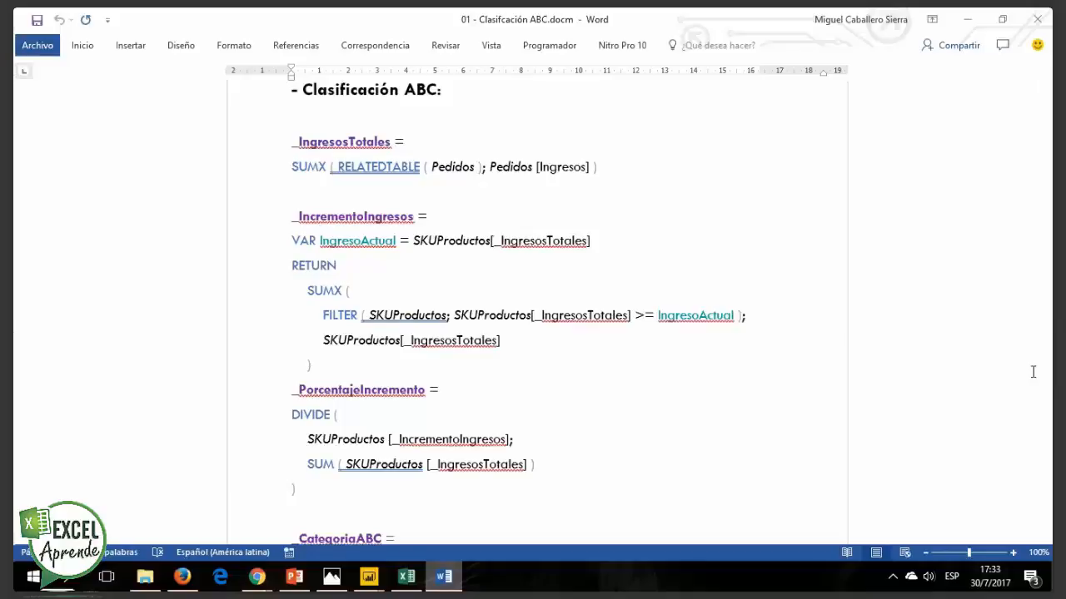
pyautogui.moveTo(1046, 375); pyautogui.dragTo(1036, 404)
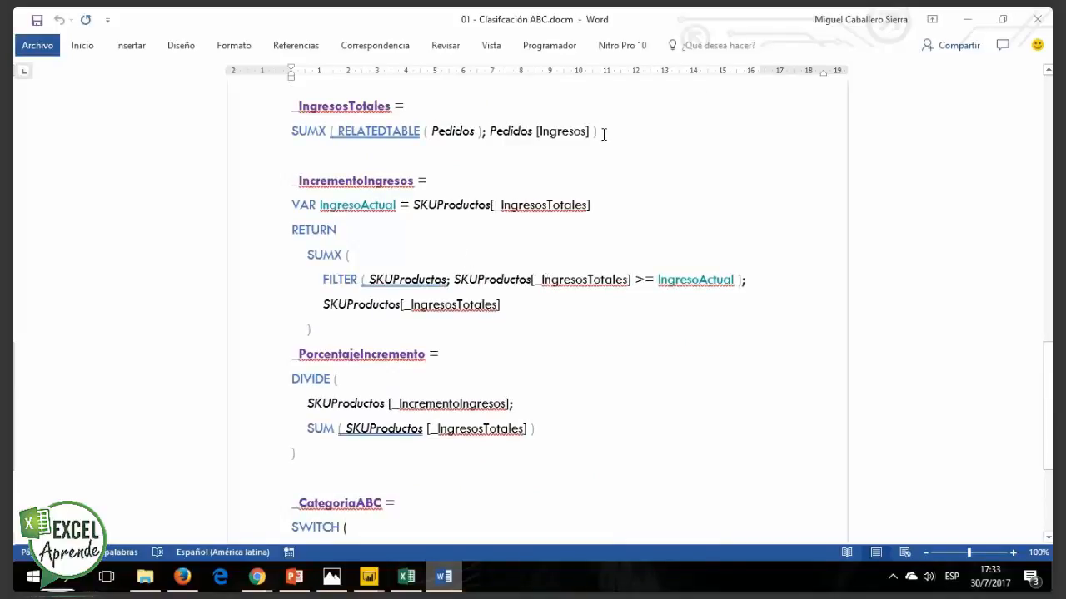
pyautogui.moveTo(602, 134); pyautogui.dragTo(286, 117)
pyautogui.hotkey('ctrl', 'c')
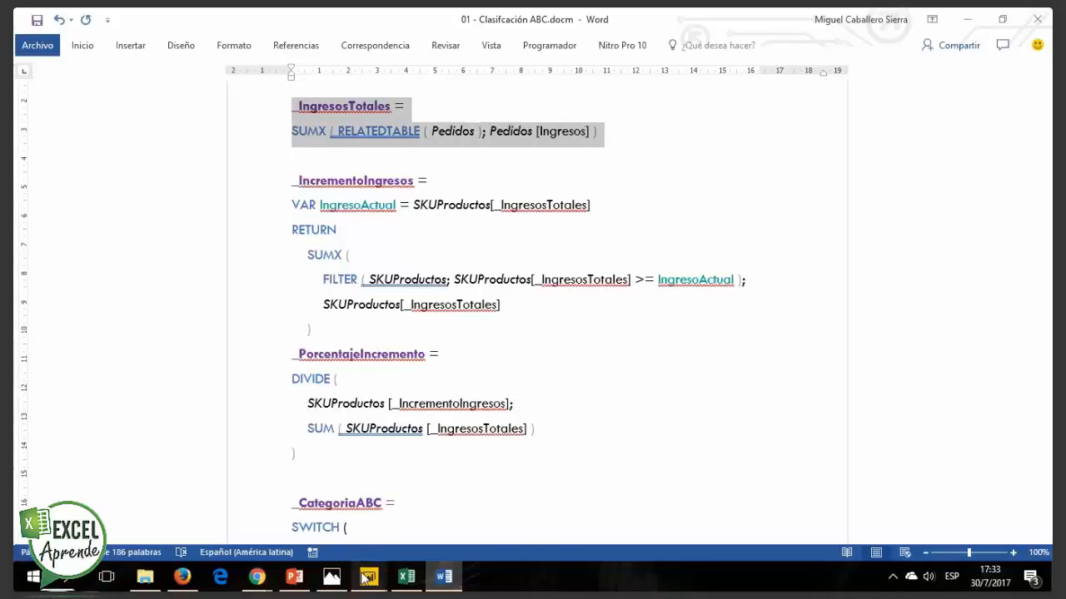
pyautogui.moveTo(364, 578)
pyautogui.moveTo(444, 542)
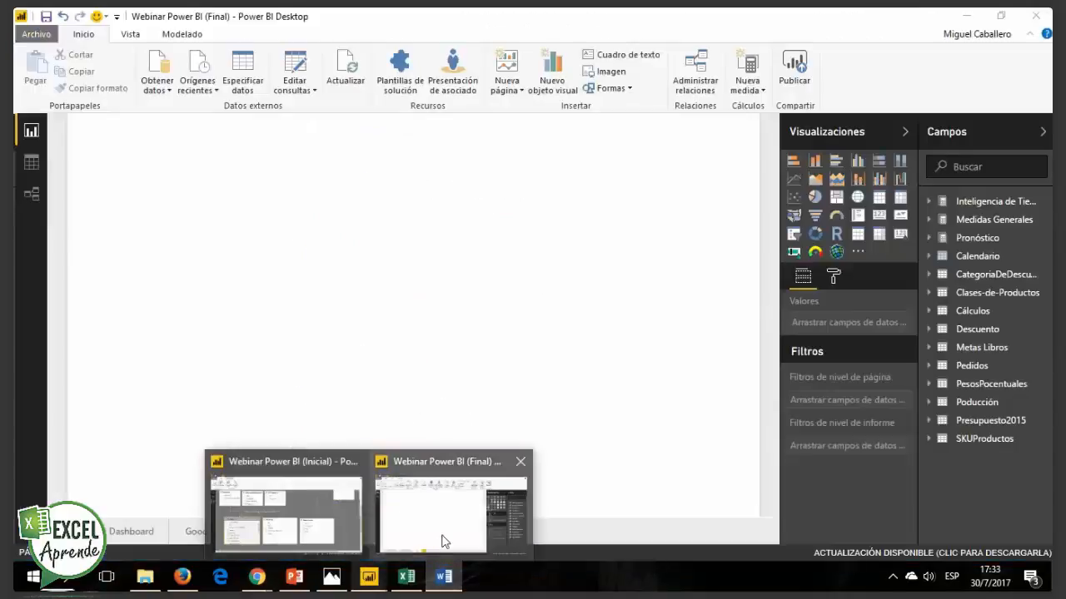
pyautogui.click(287, 512)
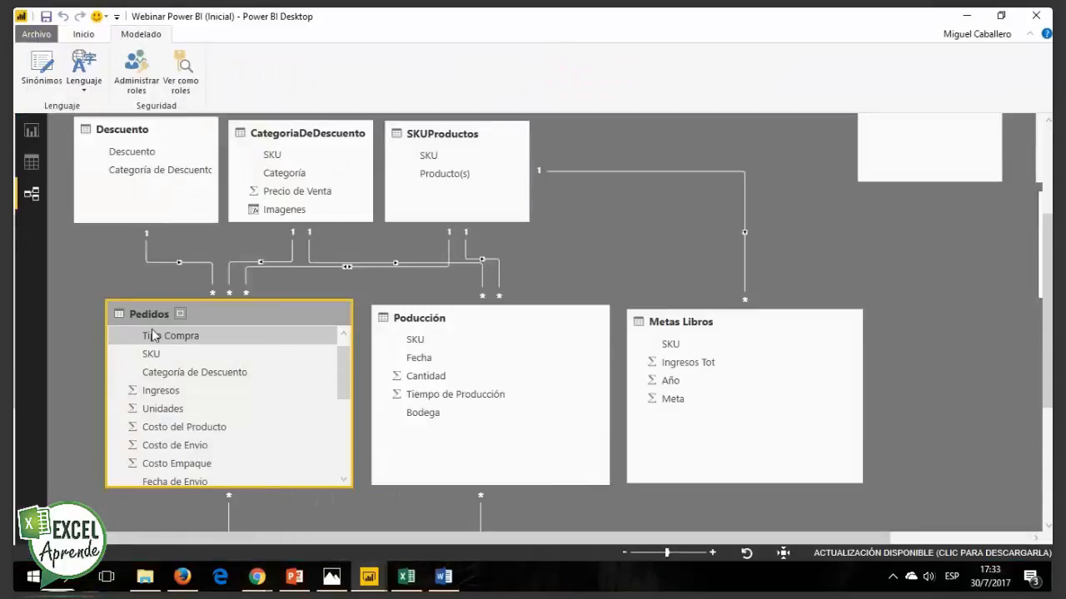
# Step: Add a calculated column to SKUProductos with the copied formula _IngresosTotales = SUMX ( RELATEDTABLE ( Pedidos ); Pedidos [Ingresos] )
pyautogui.click(30, 162)
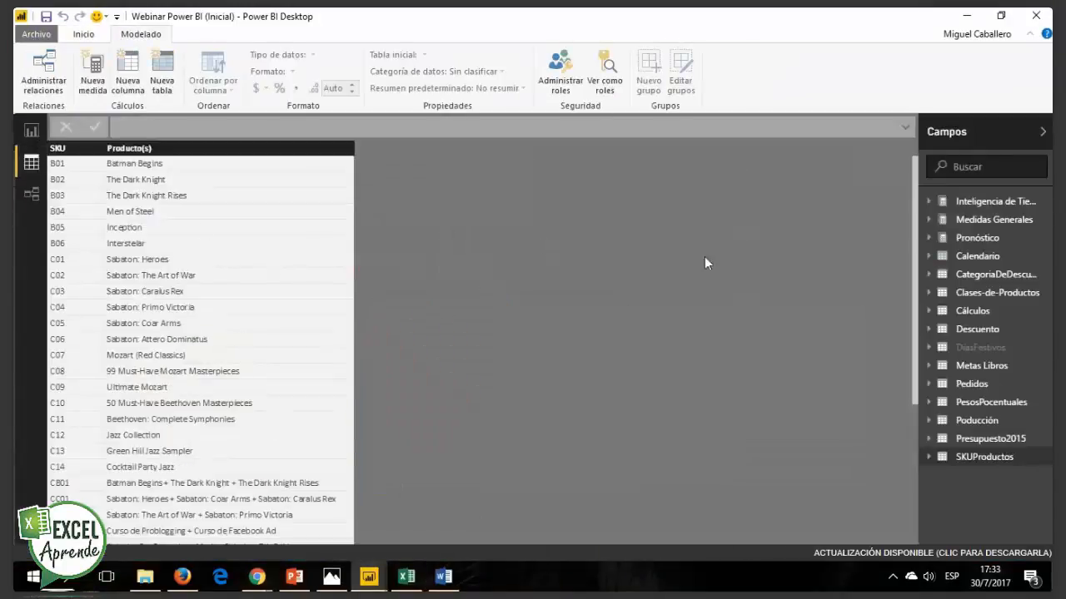
pyautogui.click(968, 457)
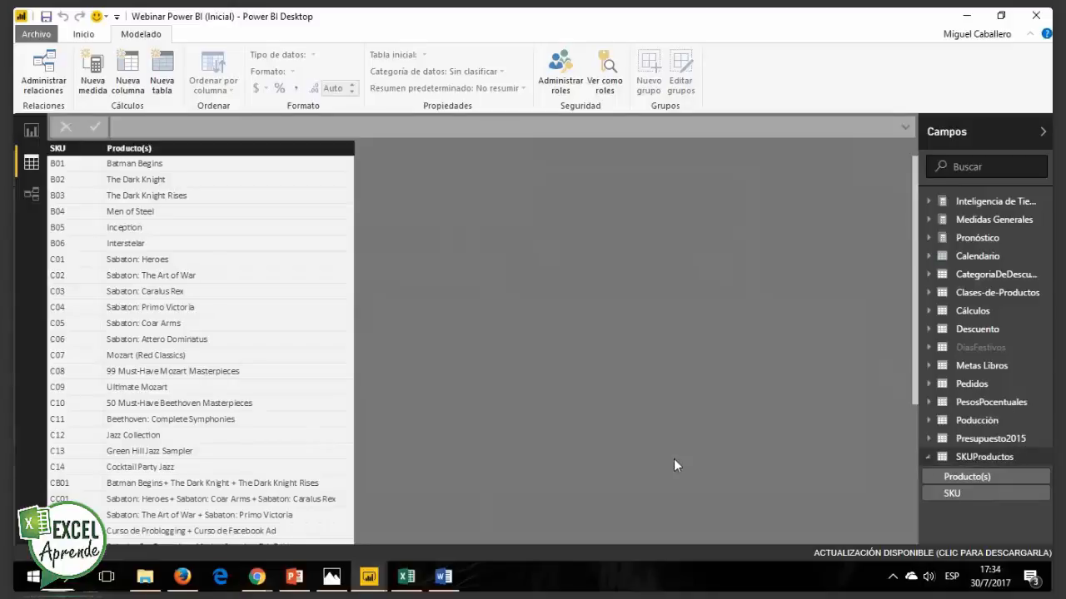
pyautogui.click(123, 81)
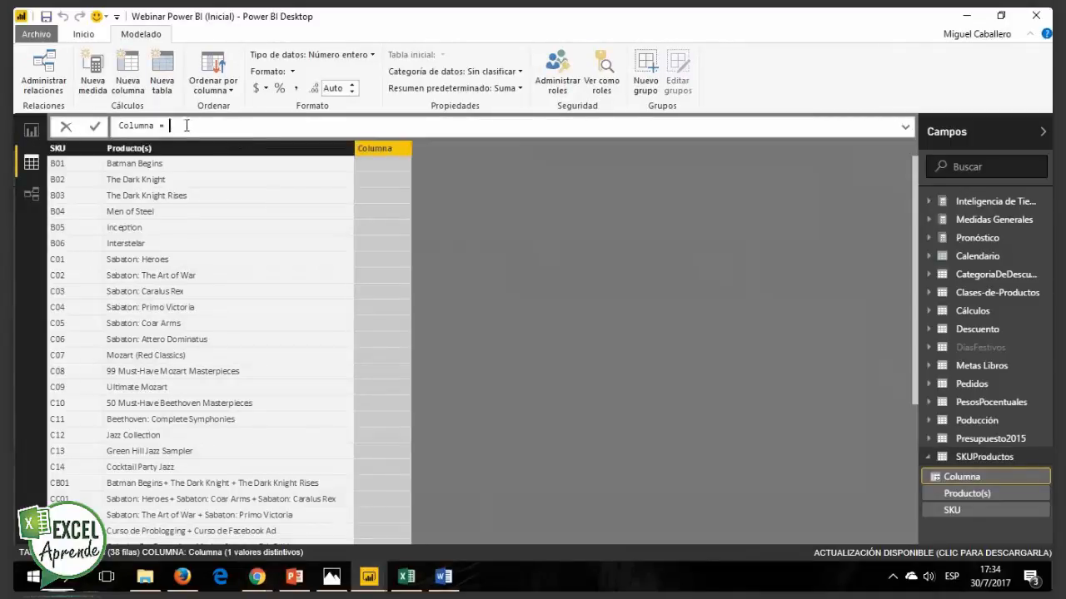
pyautogui.moveTo(185, 125); pyautogui.dragTo(92, 133)
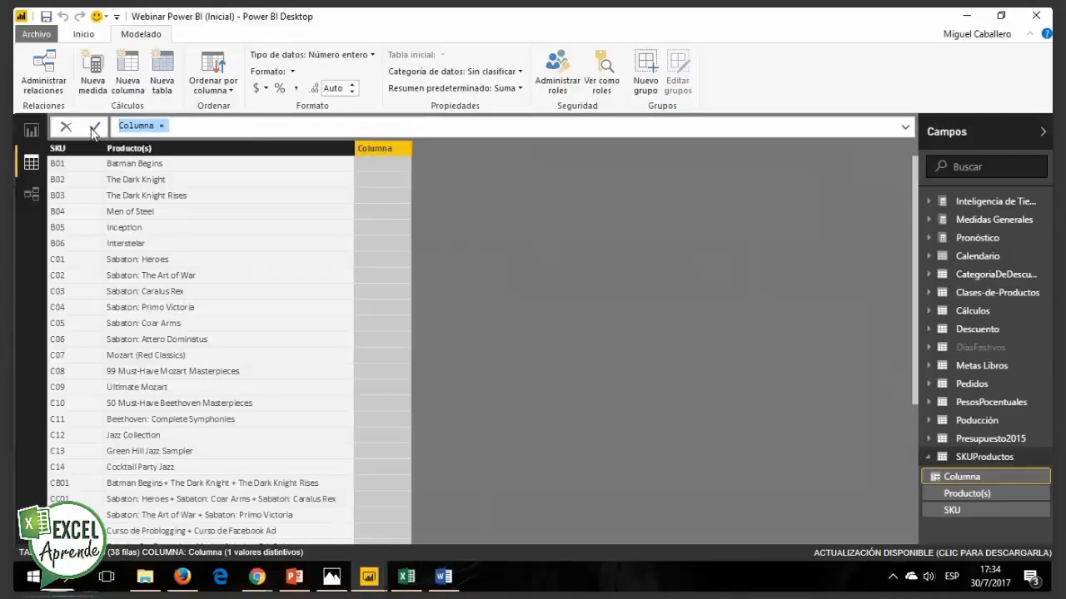
pyautogui.hotkey('ctrl', 'v')
pyautogui.press('Return')
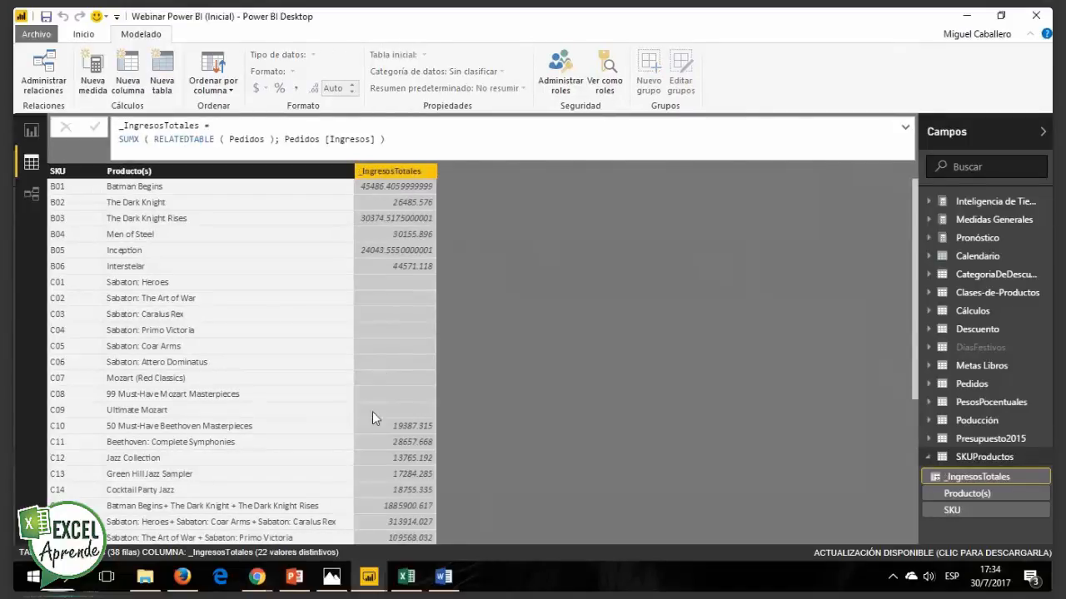
# Step: Switch to the Word document, copy the complete _IncrementoIngresos formula, and return to Power BI
pyautogui.click(441, 587)
pyautogui.click(317, 335)
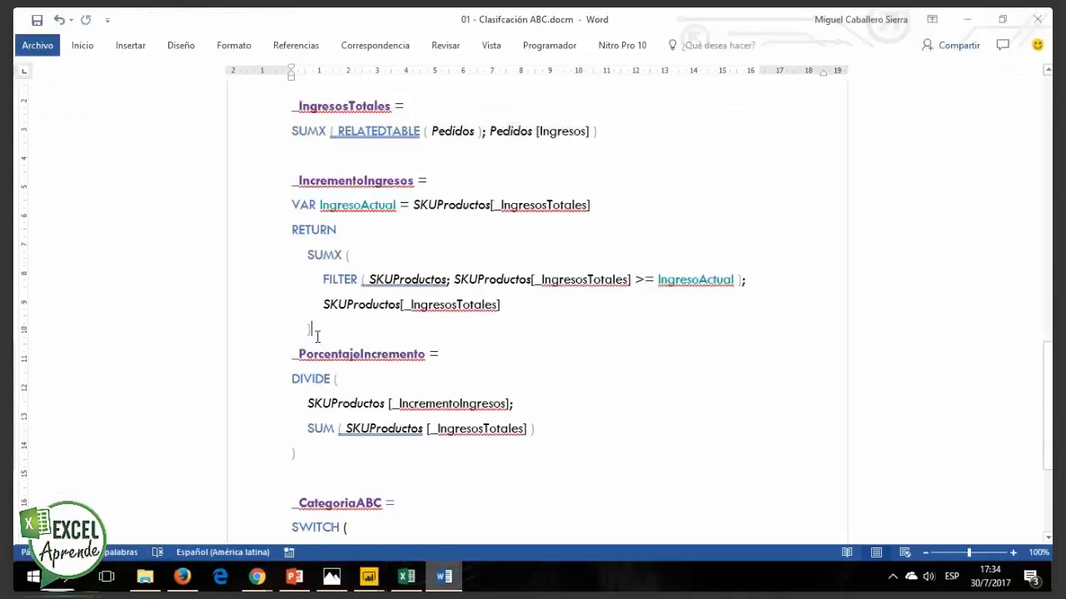
pyautogui.moveTo(317, 336); pyautogui.dragTo(285, 194)
pyautogui.hotkey('ctrl', 'c')
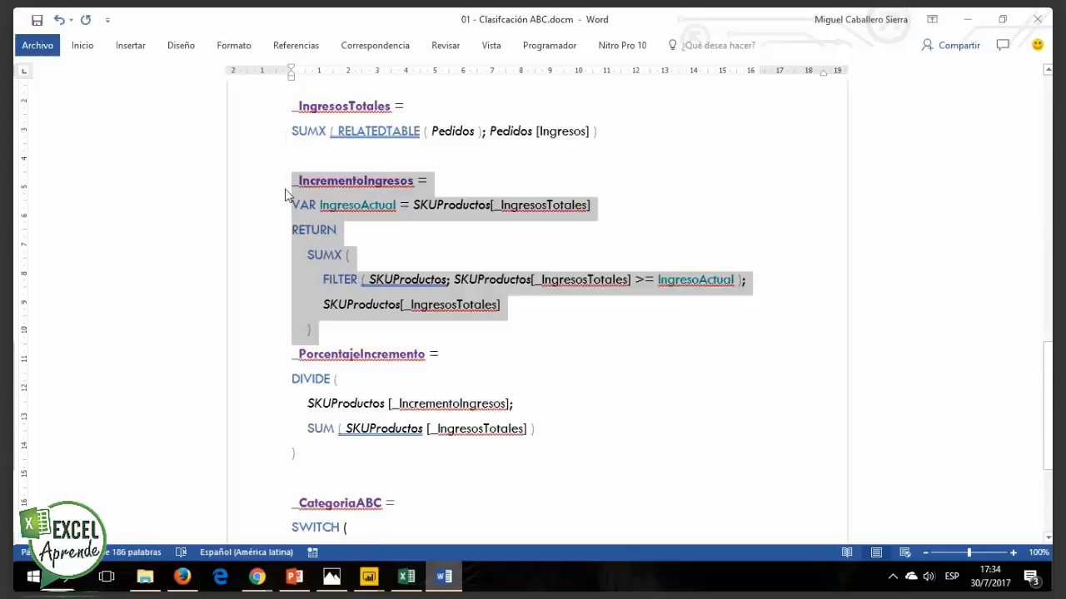
pyautogui.hotkey('alt', 'Tab')
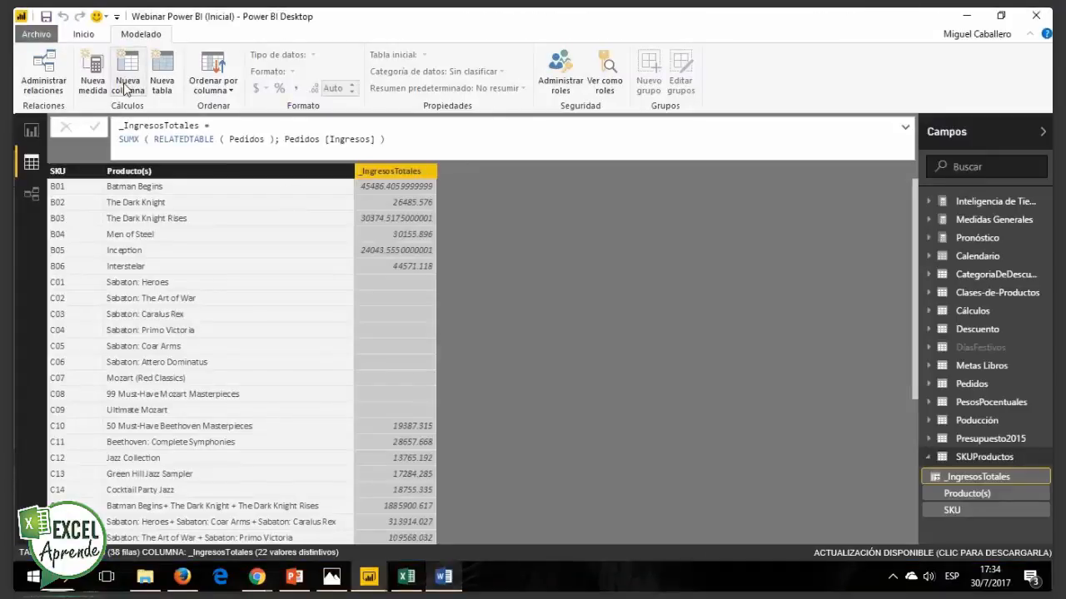
# Step: Add the _IncrementoIngresos calculated column to SKUProductos with the copied formula, summing _IngresosTotales over rows greater than or equal to IngresoActual
pyautogui.click(125, 89)
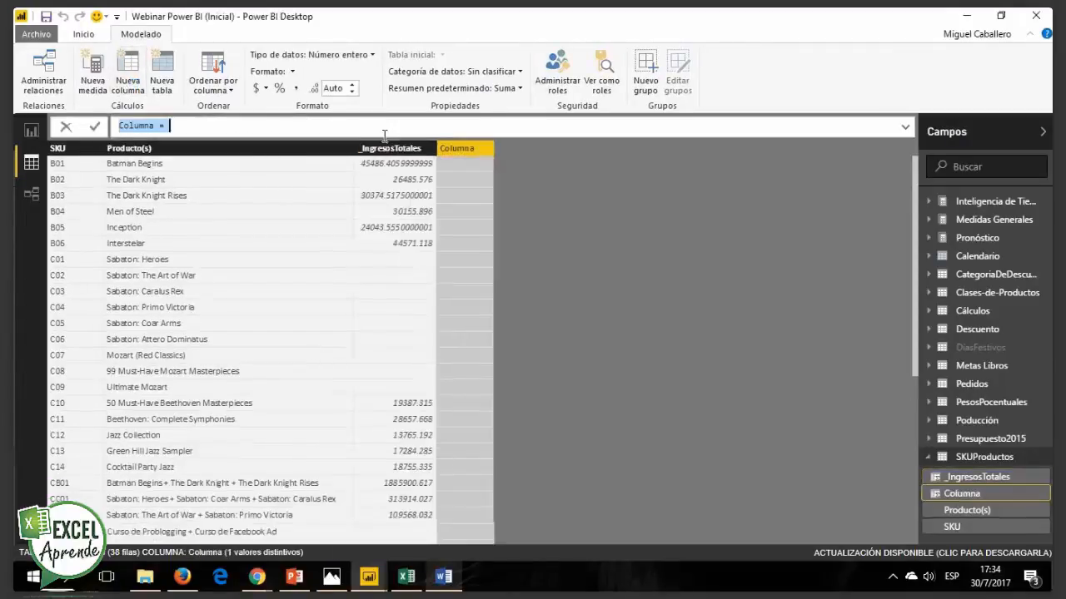
pyautogui.hotkey('ctrl', 'v')
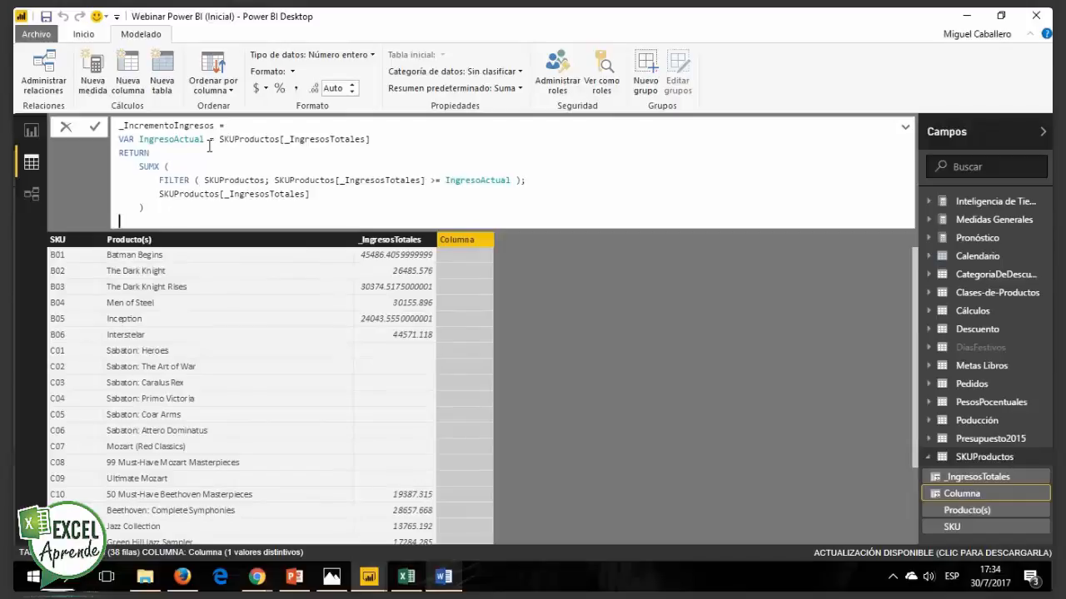
pyautogui.click(148, 207)
pyautogui.press('Return')
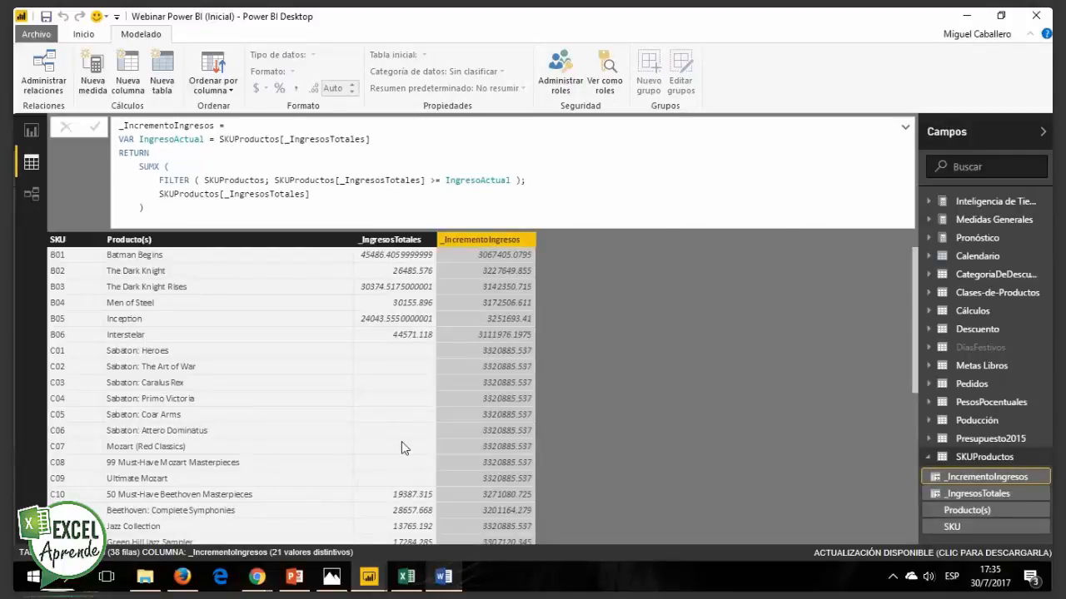
# Step: Copy the _PorcentajeIncremento DIVIDE formula from the Word document and return to the SKUProductos table in Power BI
pyautogui.click(436, 581)
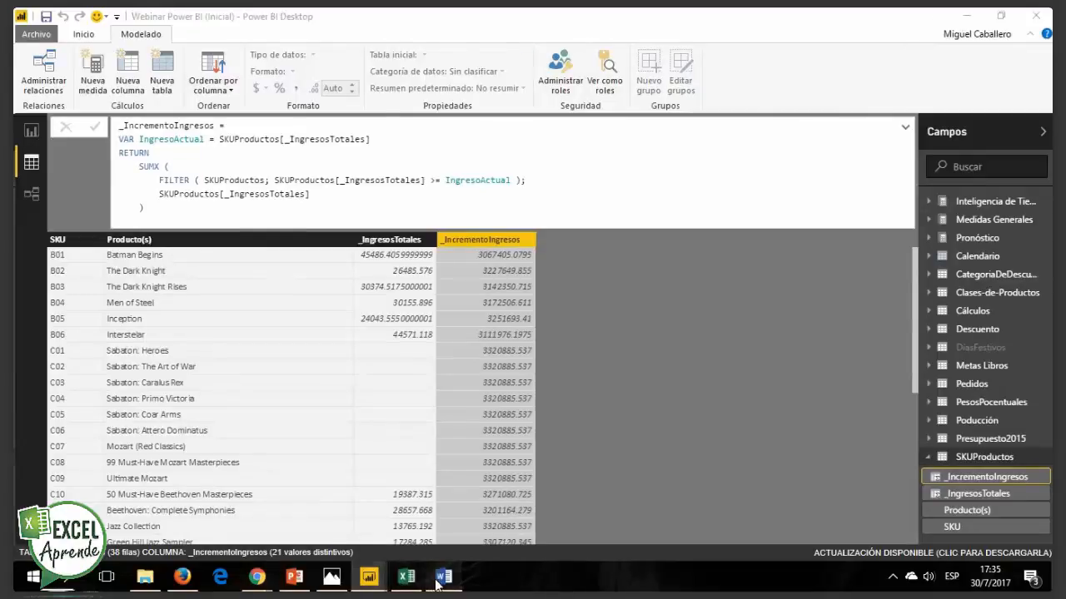
pyautogui.moveTo(312, 452); pyautogui.dragTo(287, 361)
pyautogui.hotkey('ctrl', 'c')
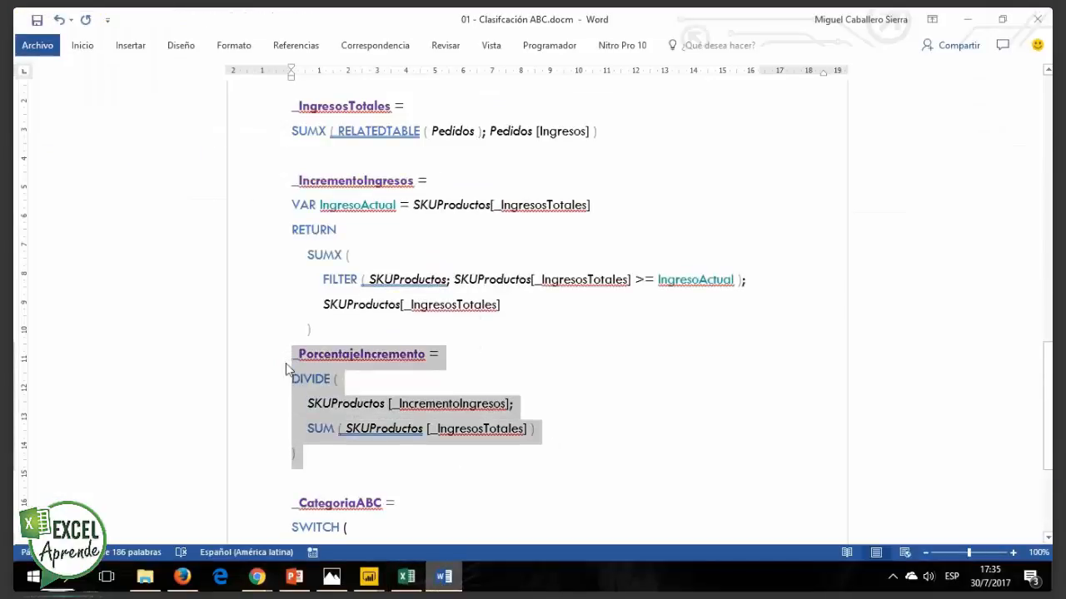
pyautogui.hotkey('alt', 'Tab')
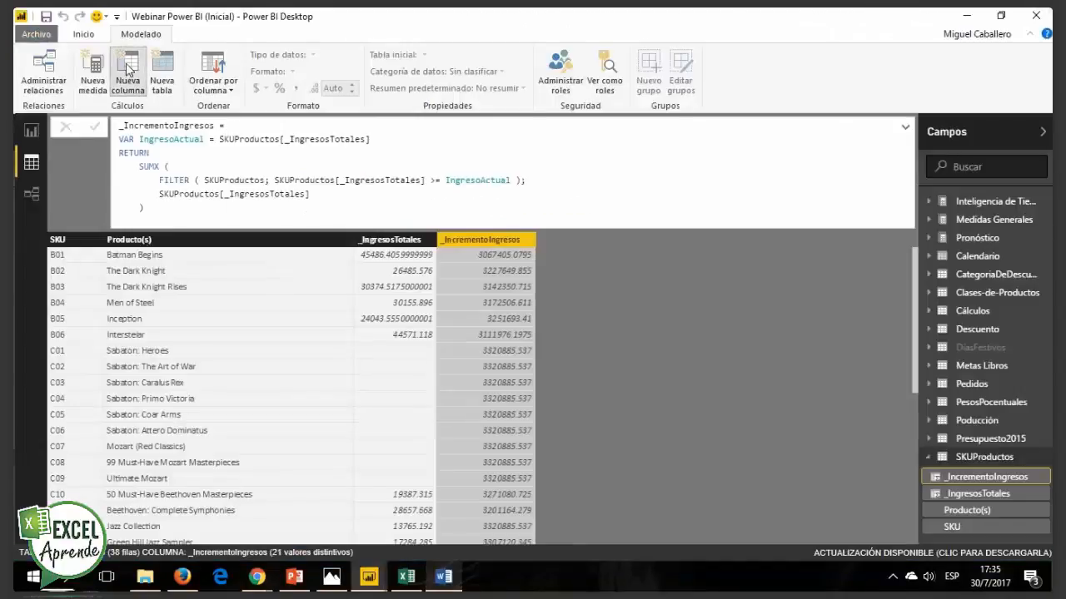
# Step: Add the _PorcentajeIncremento calculated column to SKUProductos with the copied formula, dividing _IncrementoIngresos by SUM ( SKUProductos [_IngresosTotales] )
pyautogui.hotkey('alt', 'Tab')
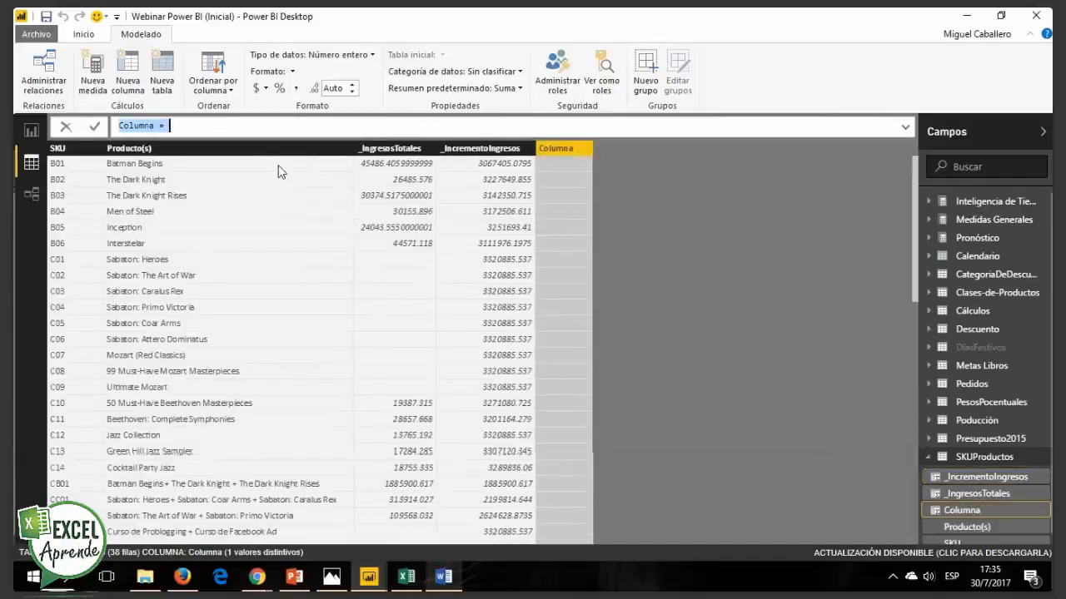
pyautogui.hotkey('ctrl', 'a')
pyautogui.press('BackSpace')
pyautogui.hotkey('ctrl', 'v')
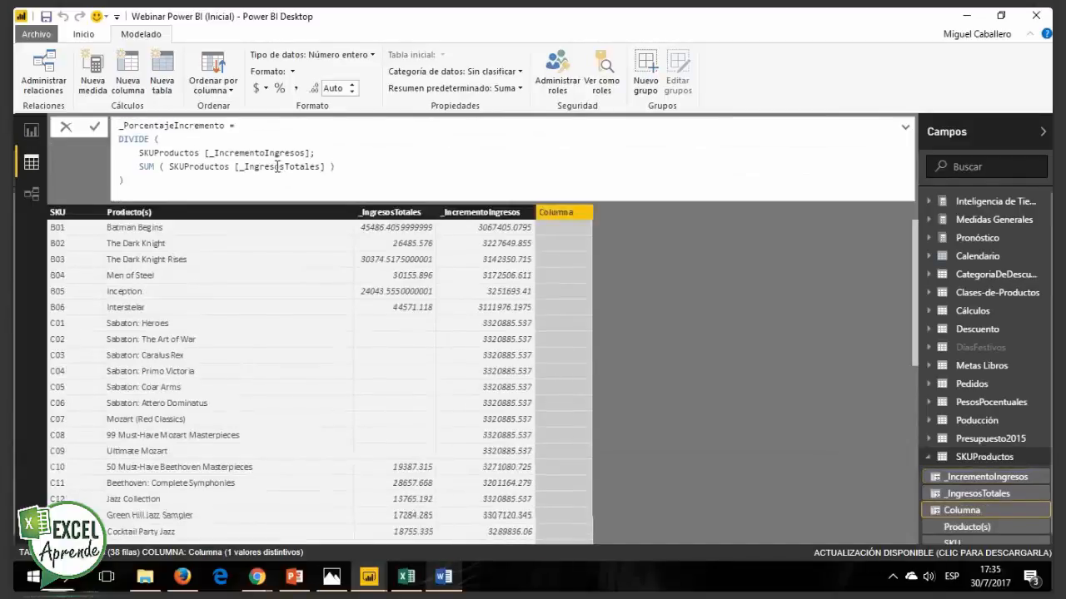
pyautogui.click(153, 179)
pyautogui.press('Return')
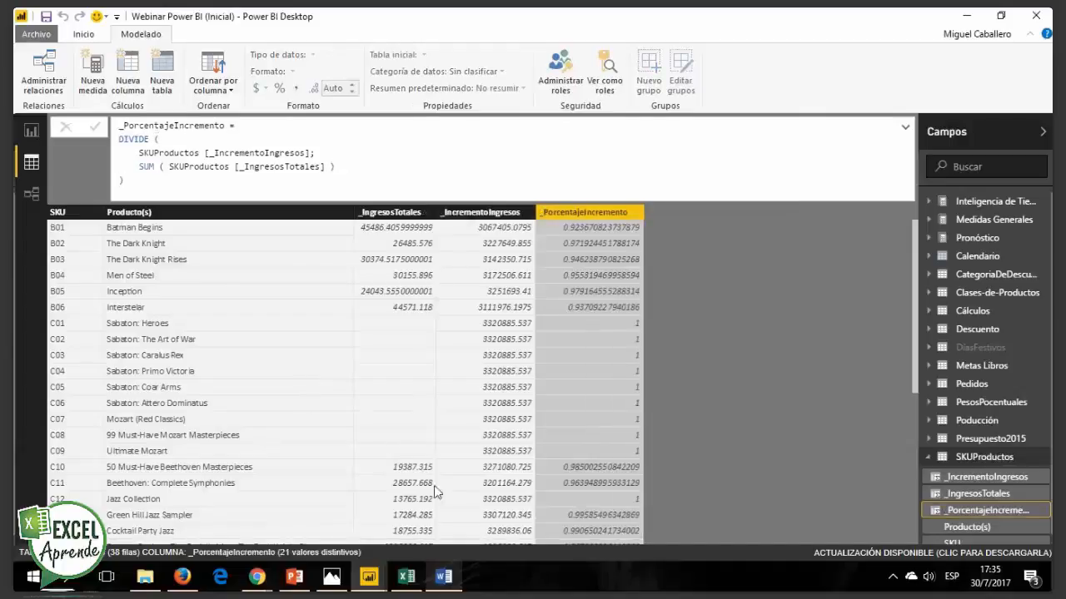
# Step: Switch to the Word document, copy the complete _CategoriaABC SWITCH formula, and return to Power BI
pyautogui.click(443, 576)
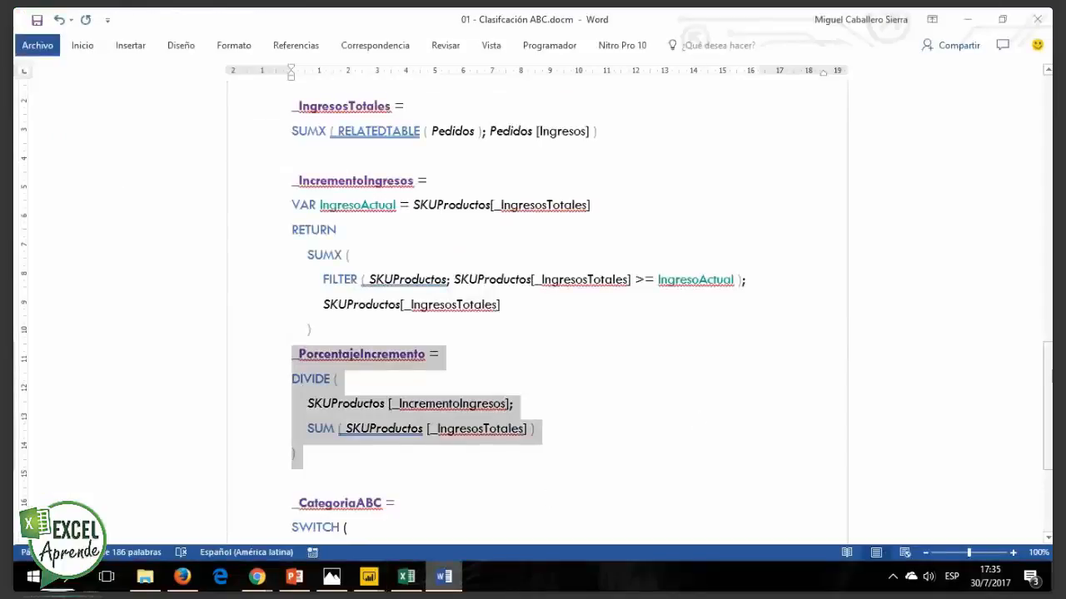
pyautogui.moveTo(1051, 364); pyautogui.dragTo(1051, 425)
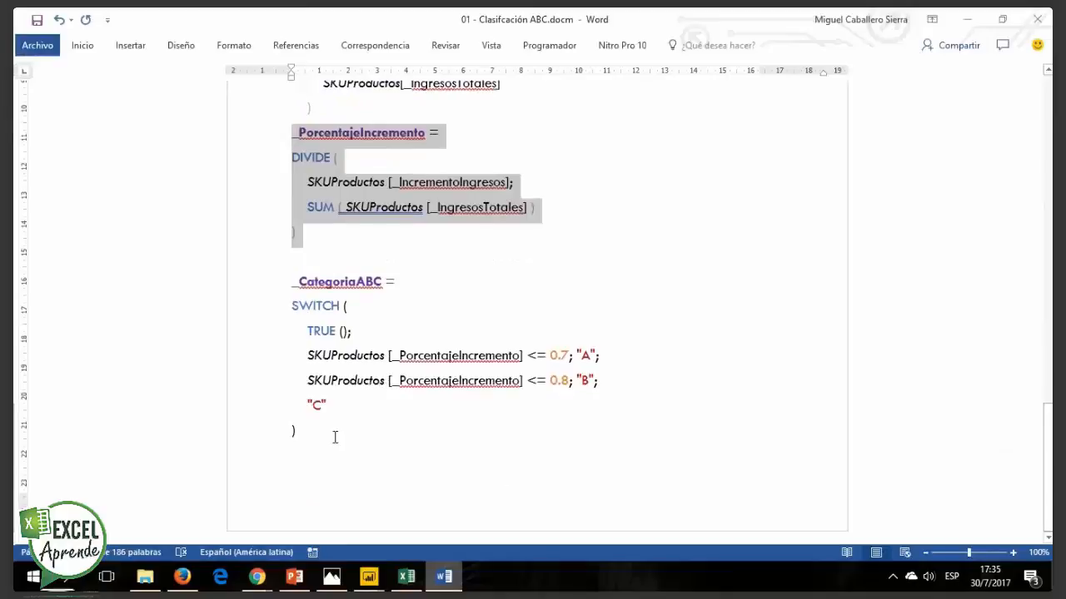
pyautogui.moveTo(335, 437); pyautogui.dragTo(291, 293)
pyautogui.hotkey('ctrl', 'c')
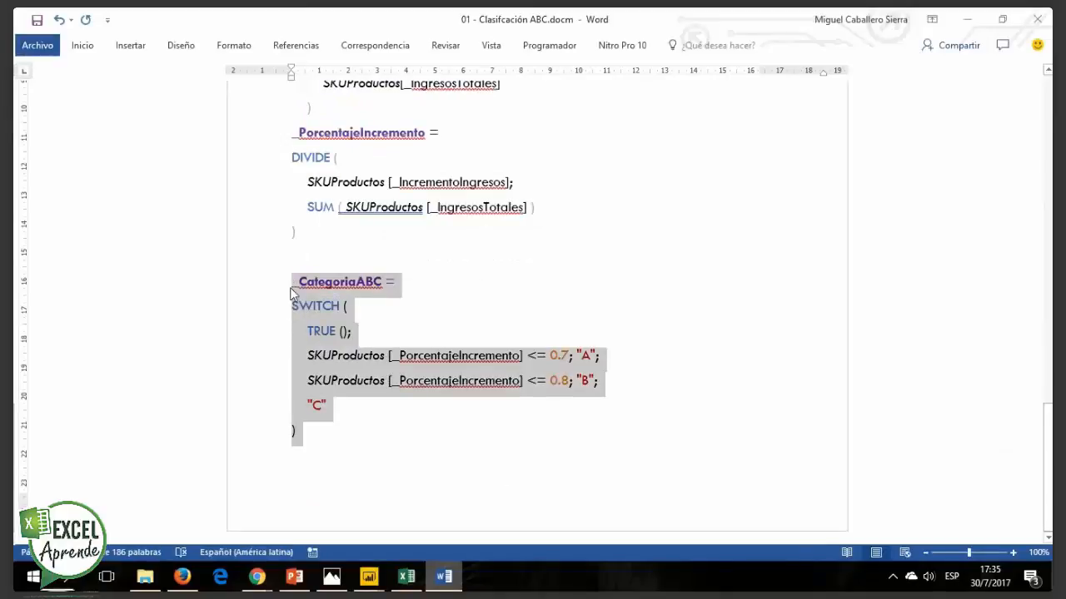
pyautogui.hotkey('alt', 'Tab')
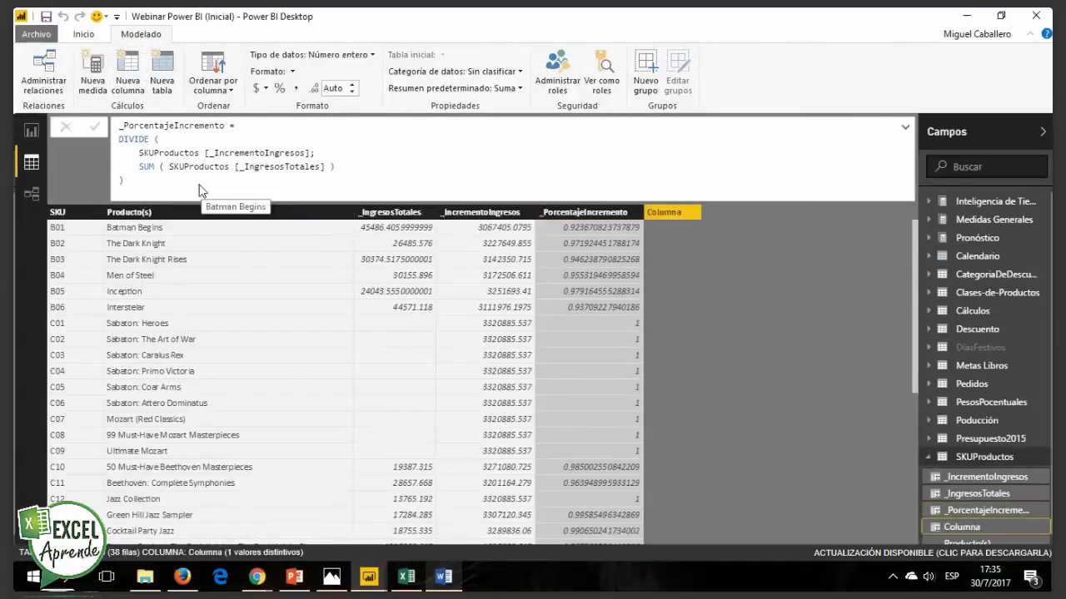
# Step: Add the _CategoriaABC calculated column to SKUProductos with the copied formula: "A" for _PorcentajeIncremento <= 0.7, "B" for <= 0.8, otherwise "C"
pyautogui.press('BackSpace')
pyautogui.hotkey('ctrl', 'v')
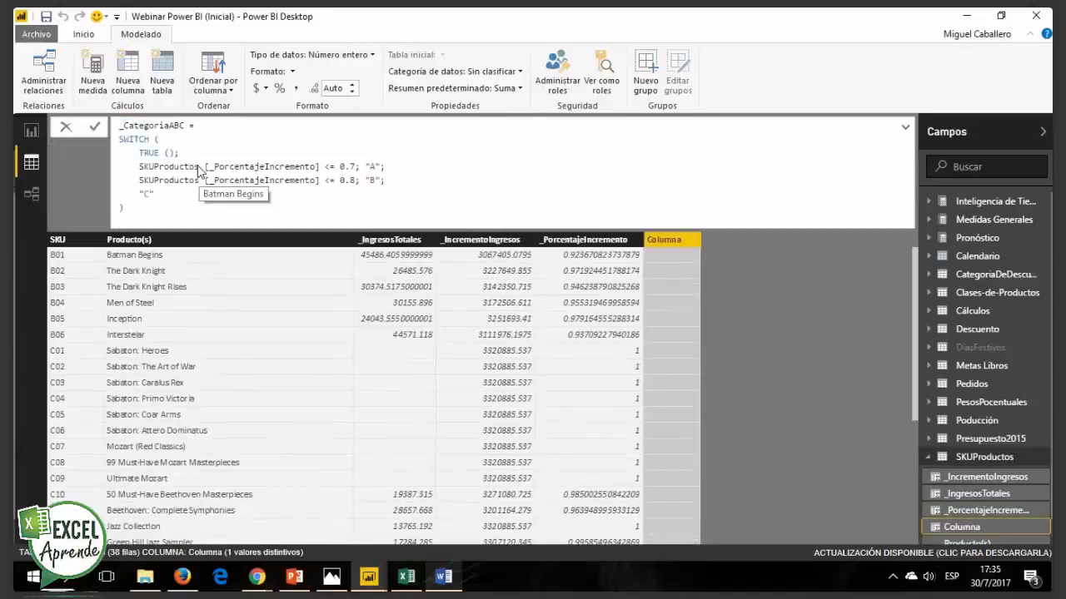
pyautogui.click(145, 208)
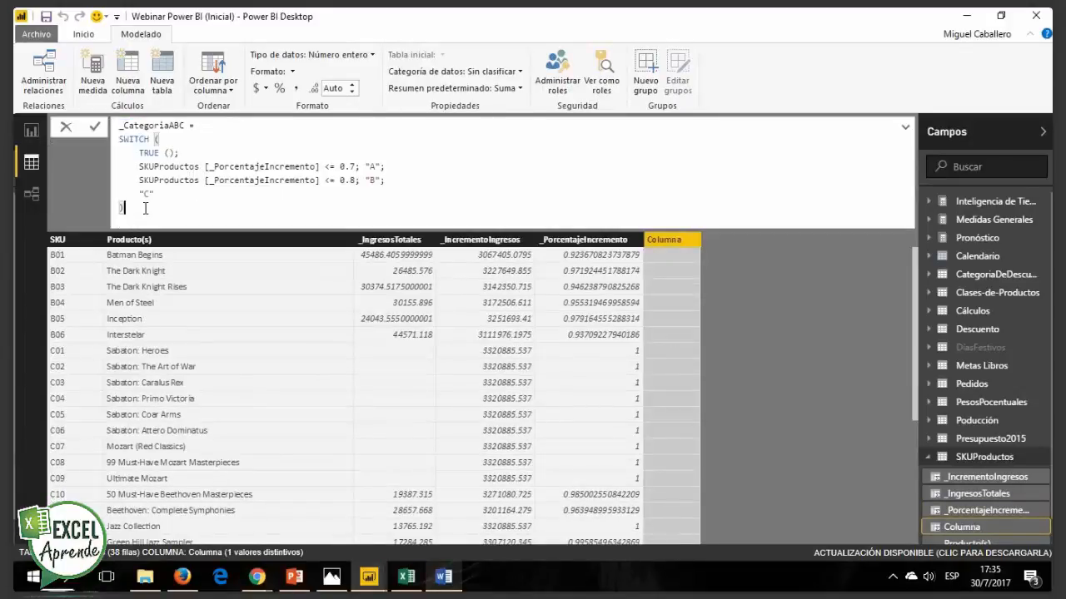
pyautogui.press('Return')
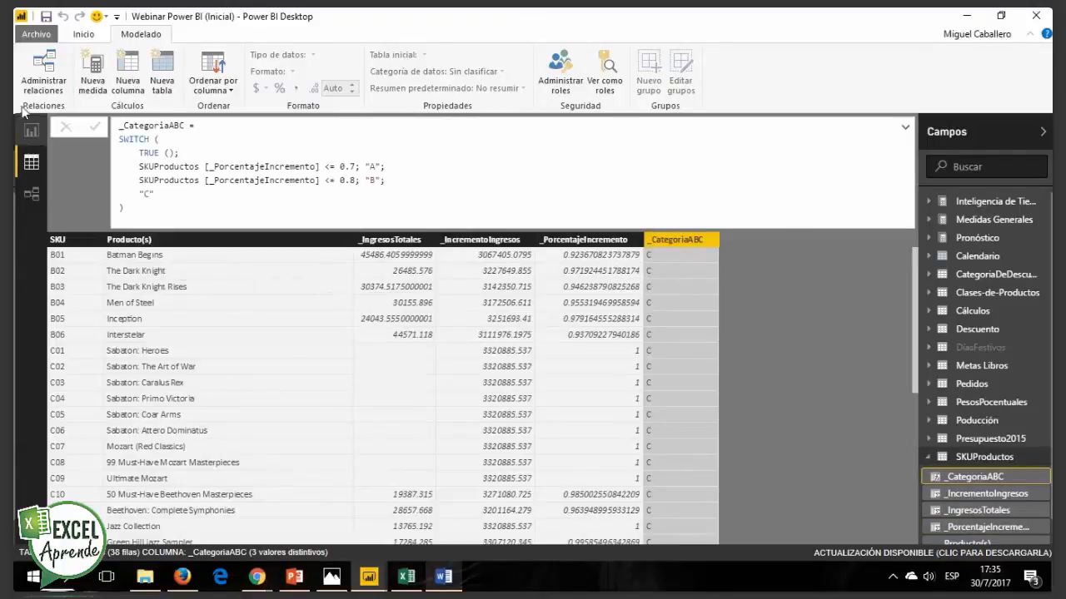
# Step: Add a slightly enlarged clustered bar chart to the report with _CategoriaABC as Eje, SKU as Leyenda and Ingresos Totoales as Valor
pyautogui.click(31, 132)
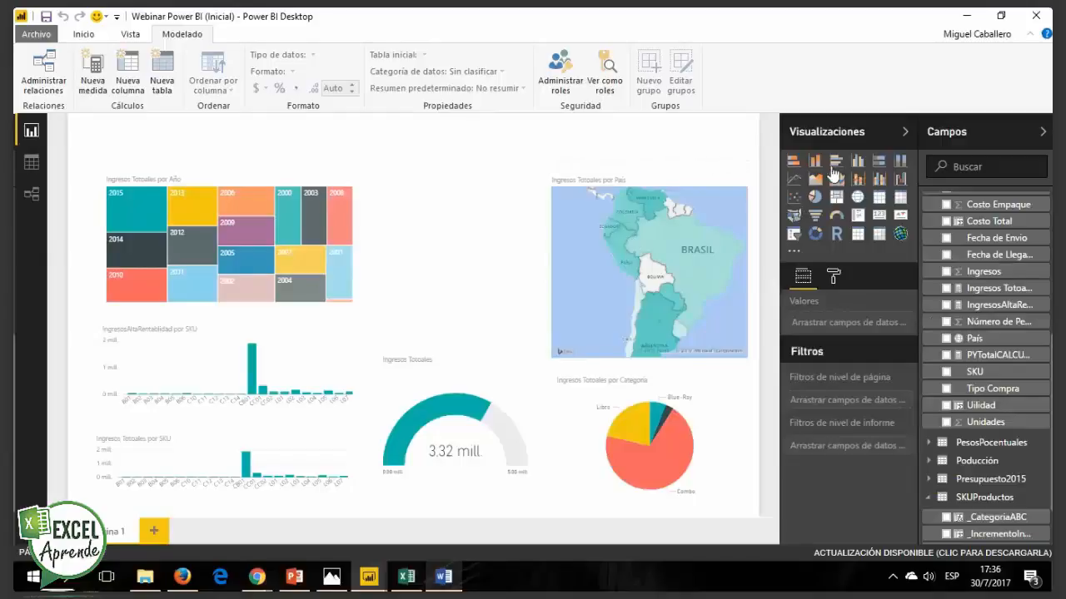
pyautogui.click(835, 169)
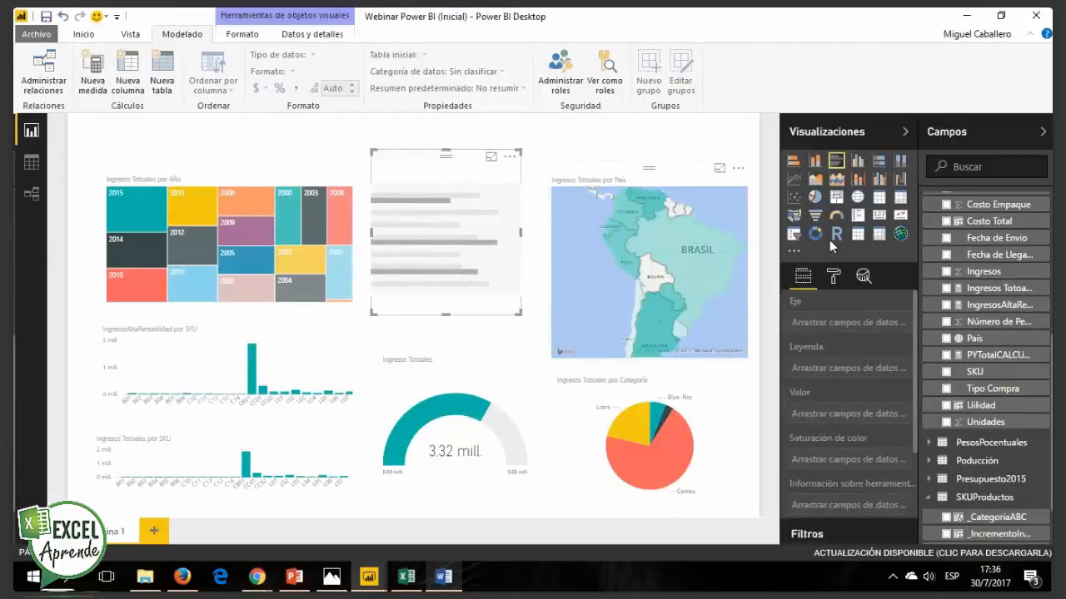
pyautogui.scroll(-2, 982, 400)
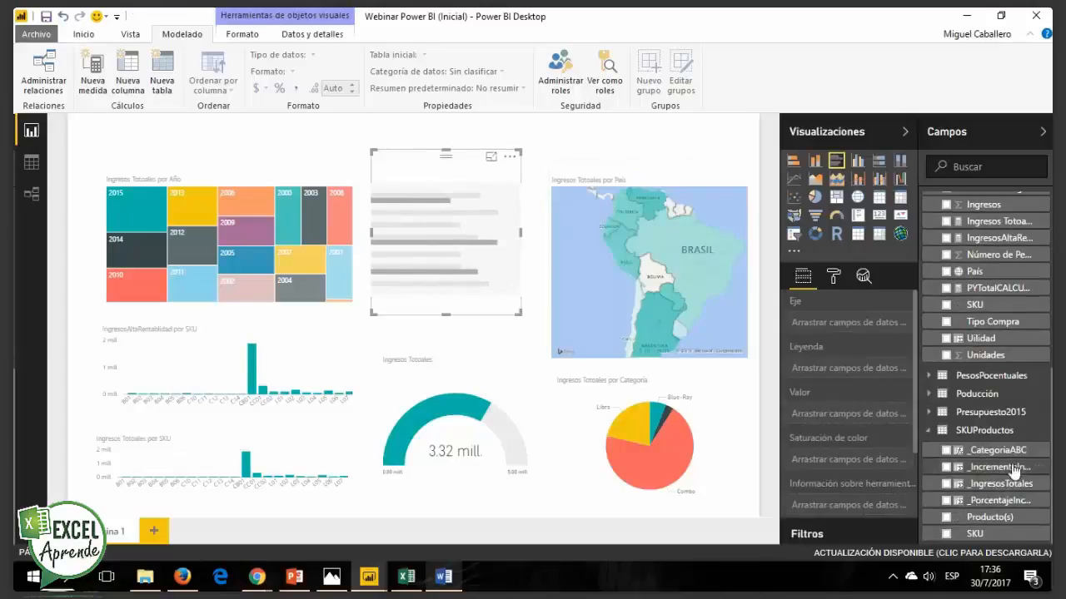
pyautogui.moveTo(1014, 451); pyautogui.dragTo(866, 323)
pyautogui.moveTo(983, 537); pyautogui.dragTo(850, 380)
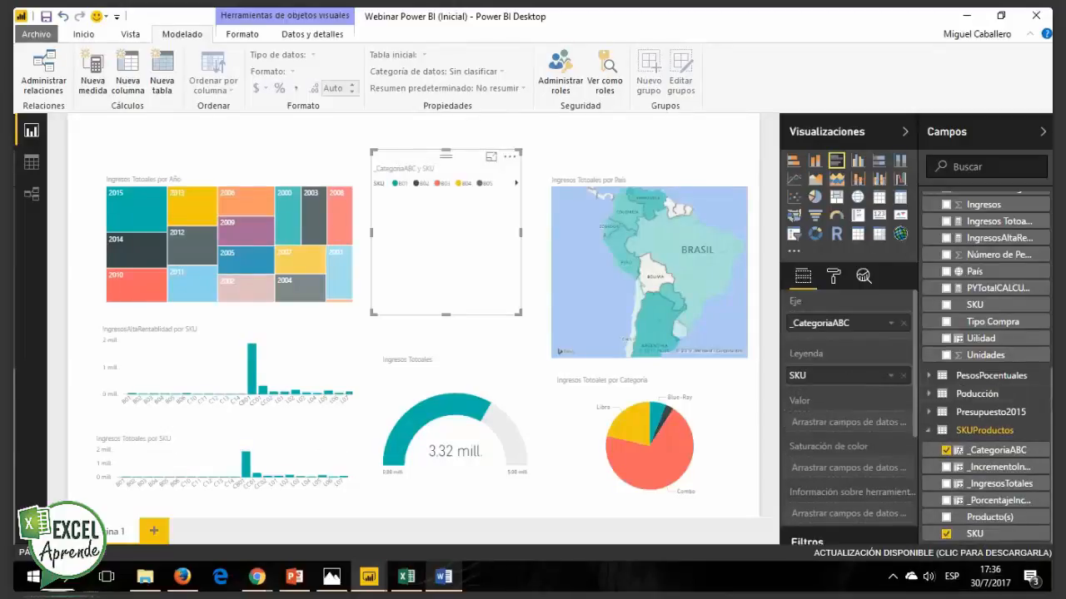
pyautogui.scroll(6, 1047, 291)
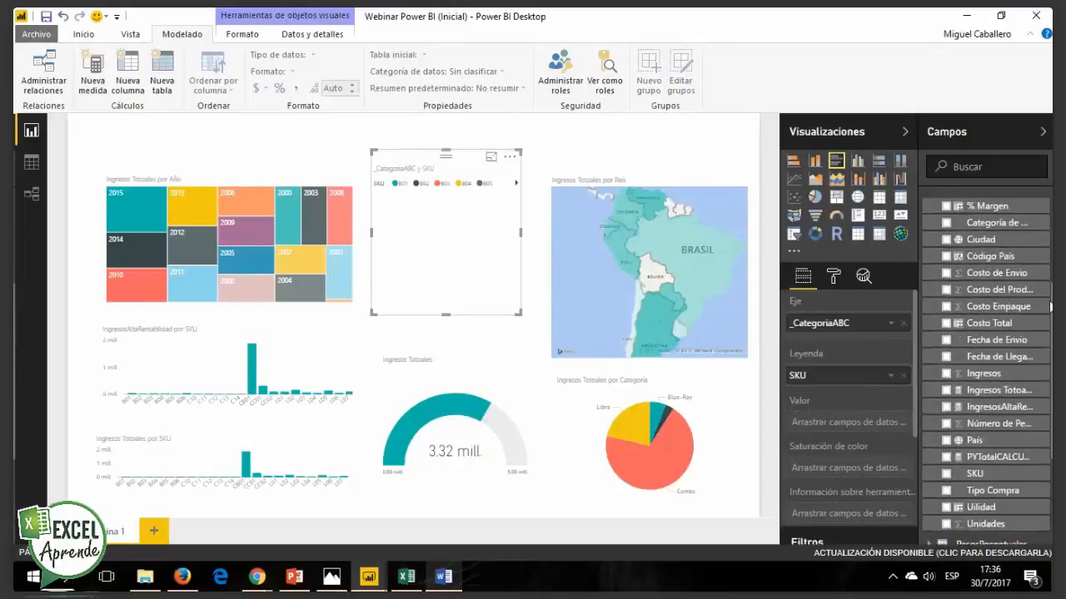
pyautogui.scroll(-2, 1047, 306)
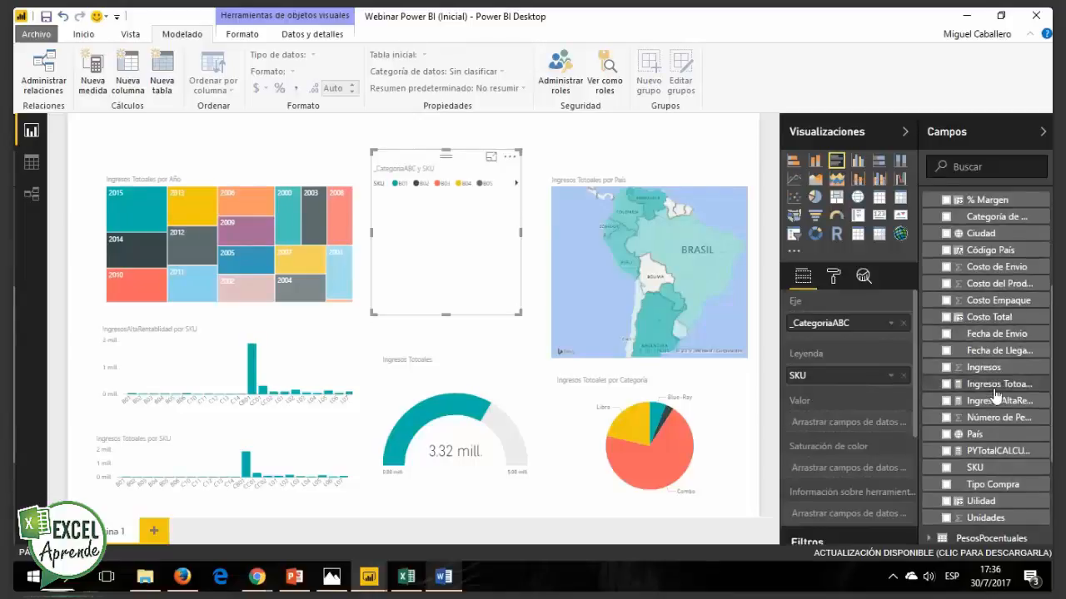
pyautogui.moveTo(995, 385); pyautogui.dragTo(849, 426)
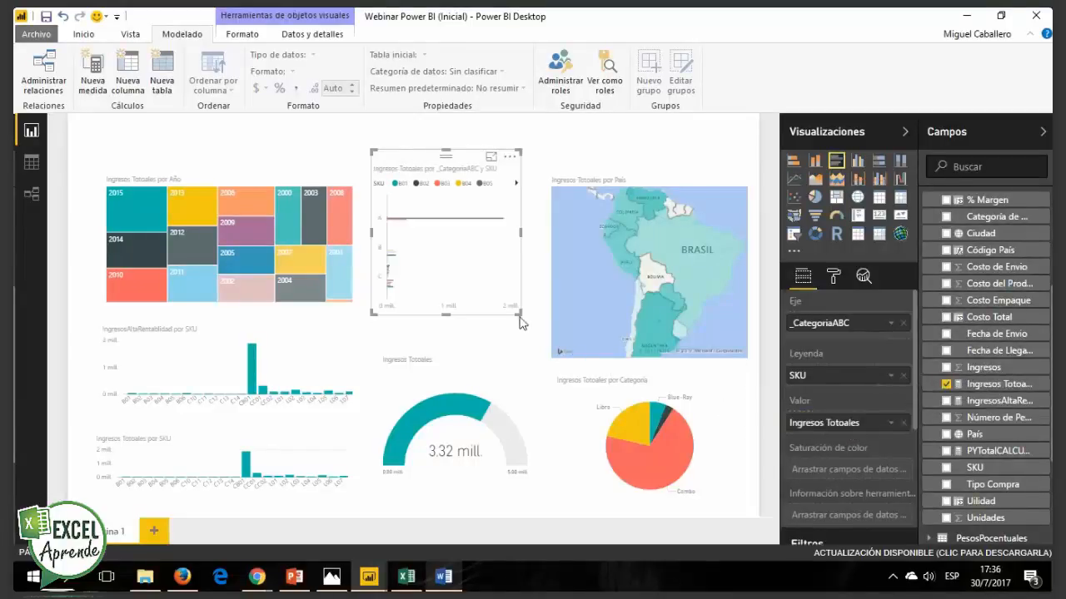
pyautogui.moveTo(518, 313); pyautogui.dragTo(526, 333)
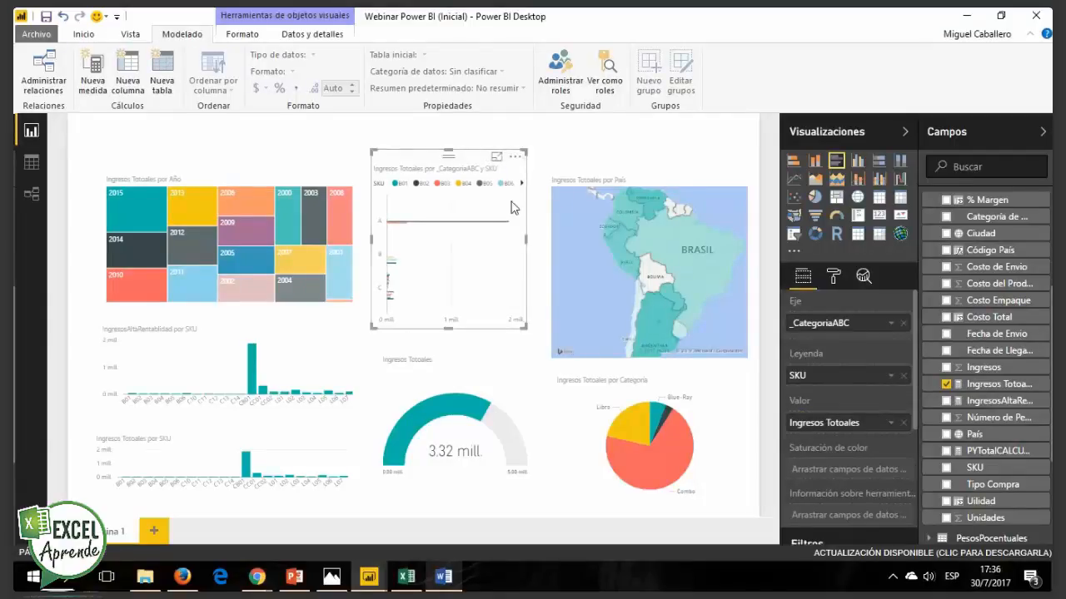
# Step: Examine the ABC category chart's bars in focus mode, and shorten the chart from its upper edge on the report page
pyautogui.click(495, 159)
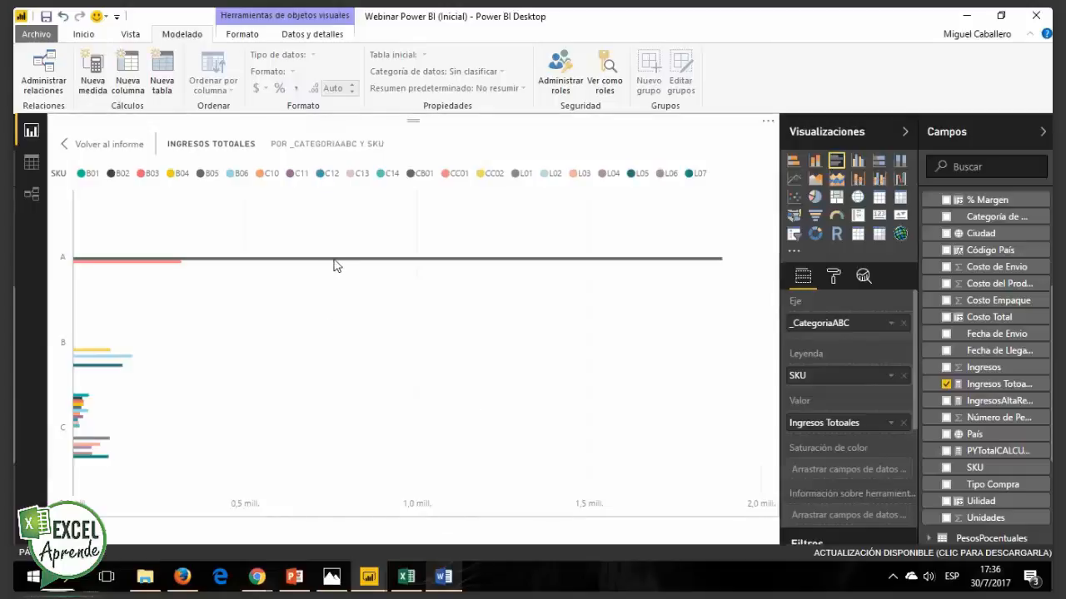
pyautogui.moveTo(334, 265)
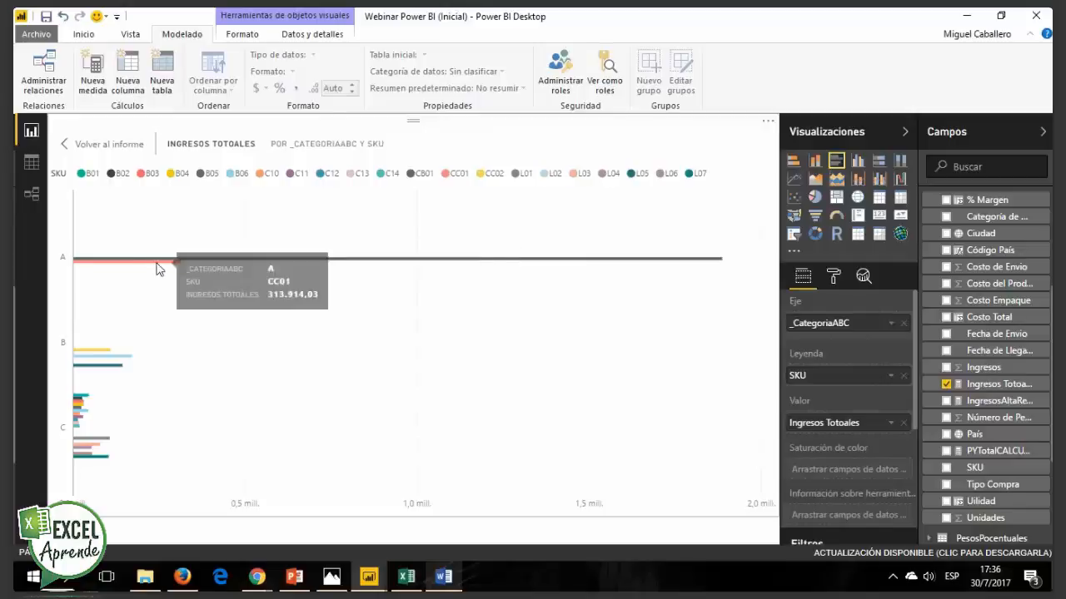
pyautogui.moveTo(163, 267)
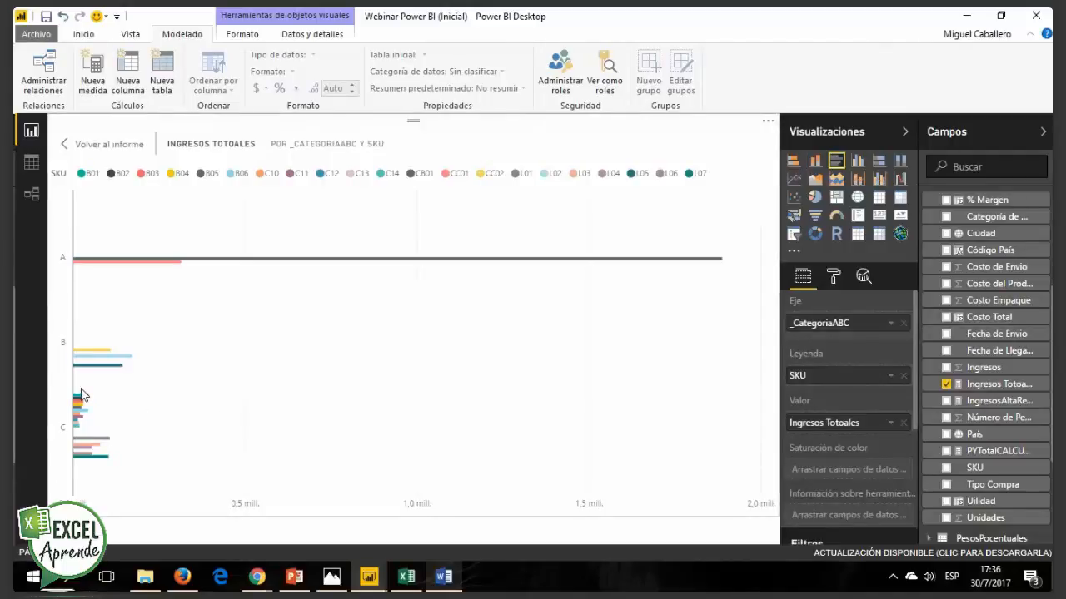
pyautogui.click(63, 150)
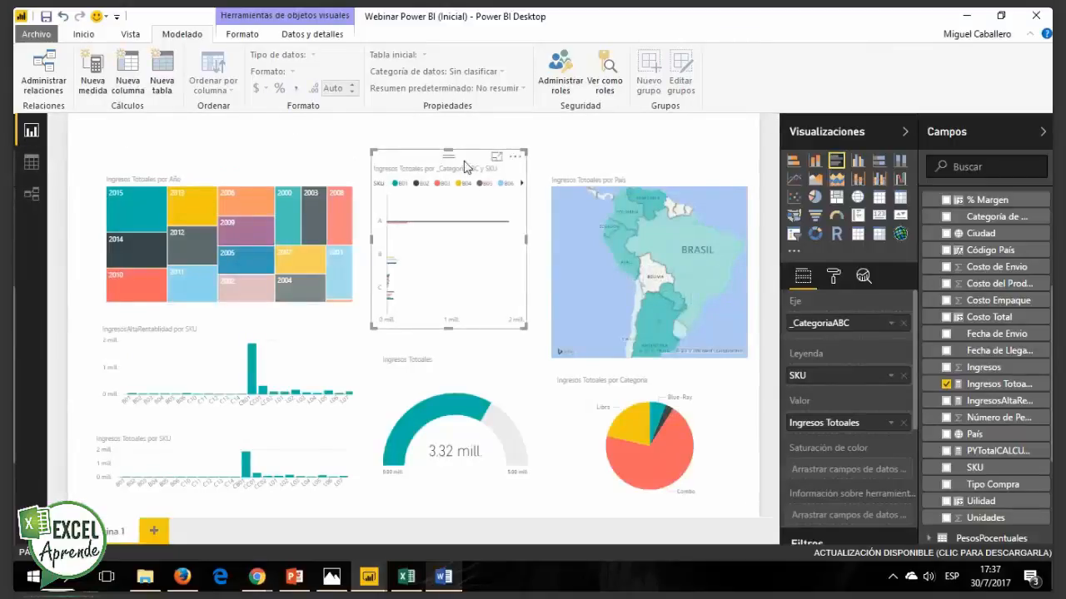
pyautogui.moveTo(448, 152); pyautogui.dragTo(450, 169)
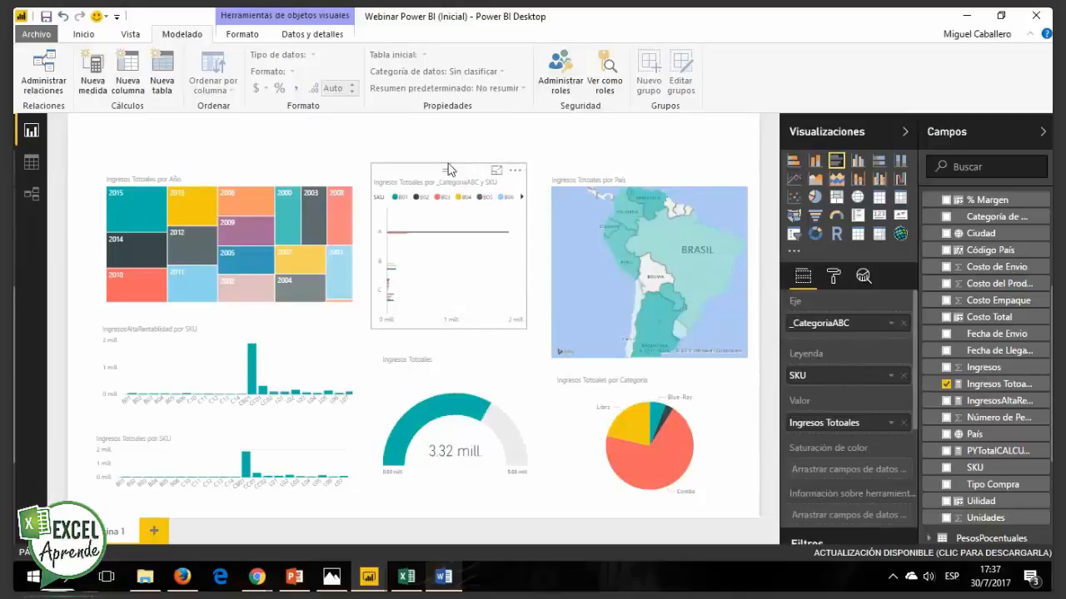
pyautogui.click(654, 147)
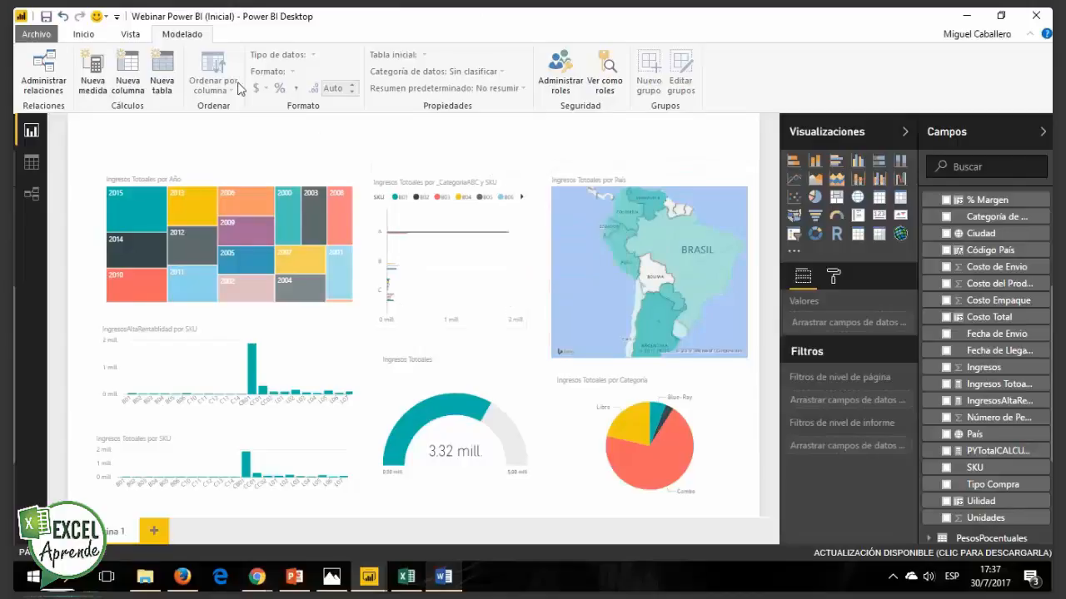
# Step: Insert a text box near the page's upper centre with the title "Cuadro de Mando de Ingresos"
pyautogui.click(86, 34)
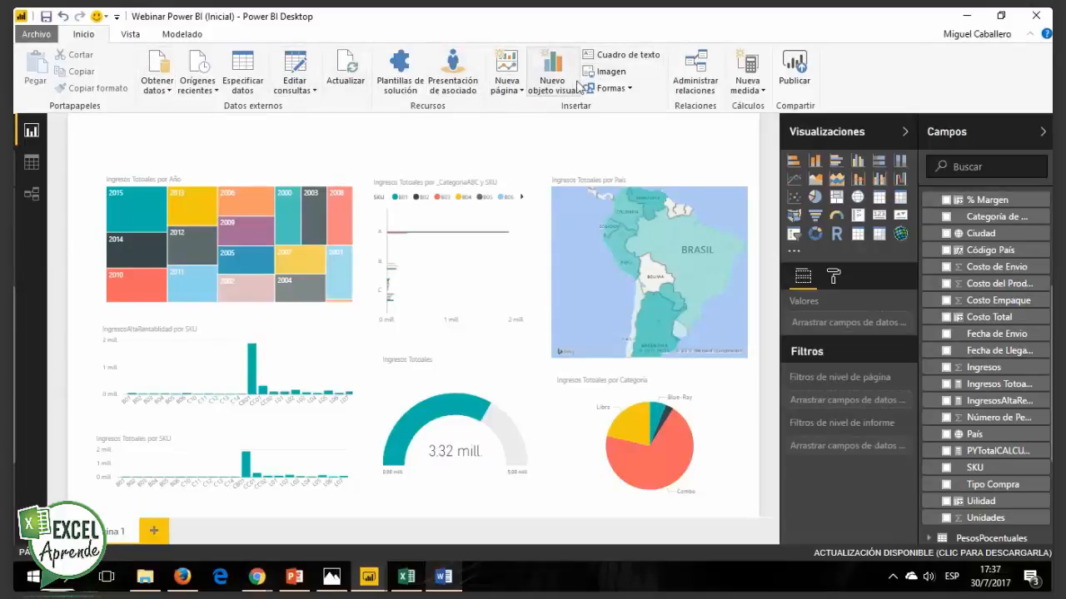
pyautogui.click(617, 56)
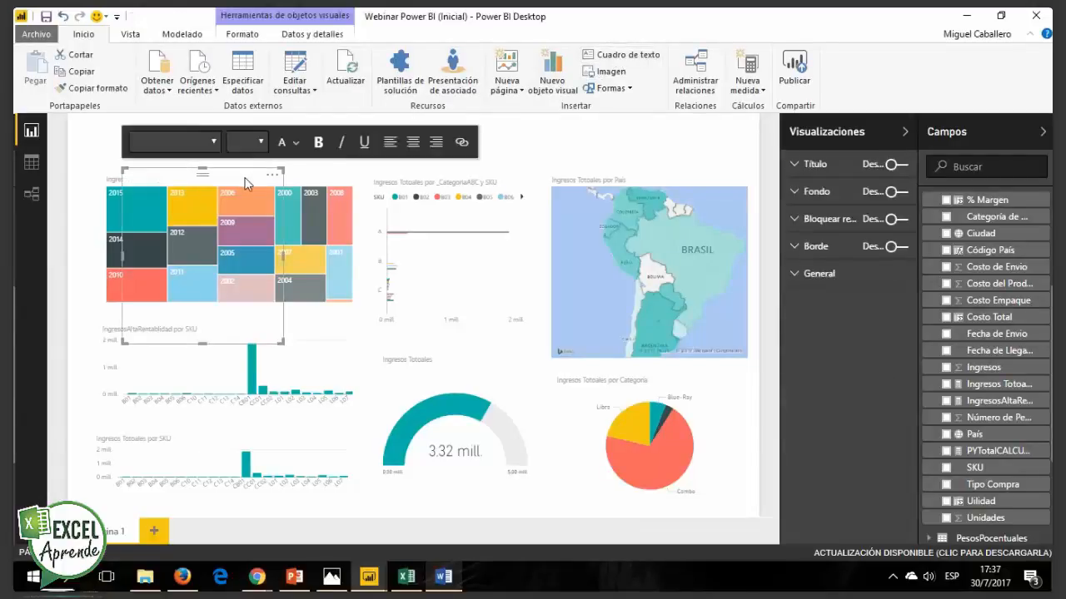
pyautogui.moveTo(246, 181); pyautogui.dragTo(431, 129)
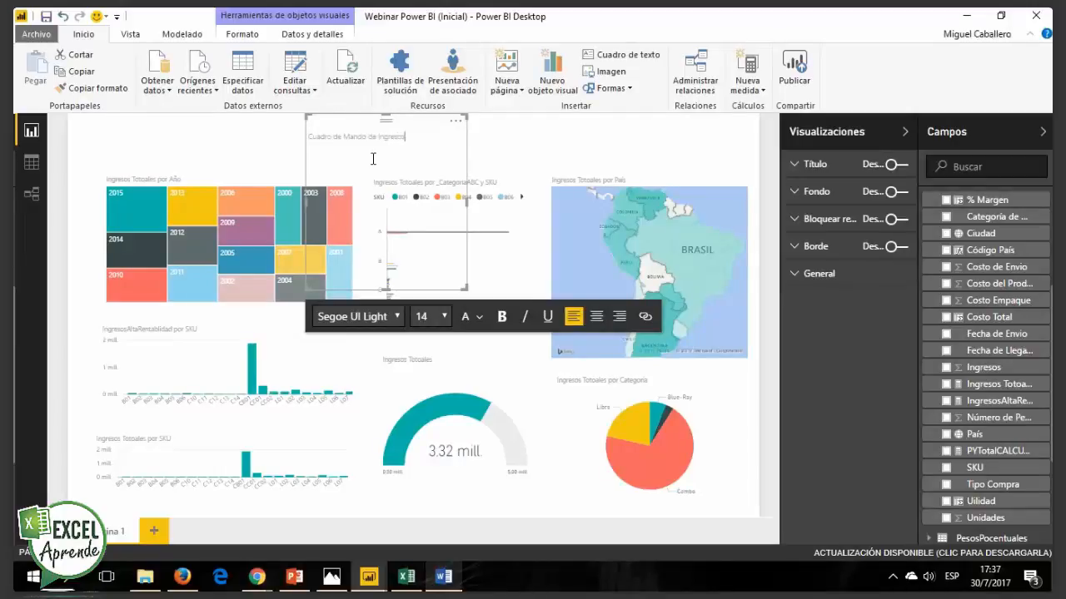
# Step: Format the report title in bold at size 32 and resize its text box to fit the title on one line above the charts
pyautogui.tripleClick(380, 138)
pyautogui.click(500, 318)
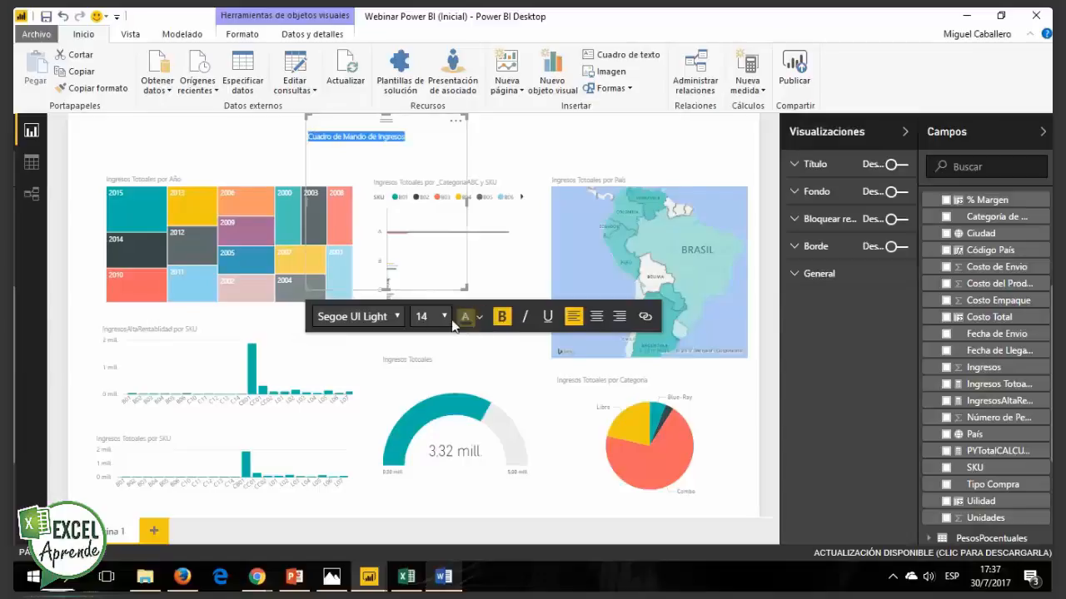
pyautogui.click(442, 317)
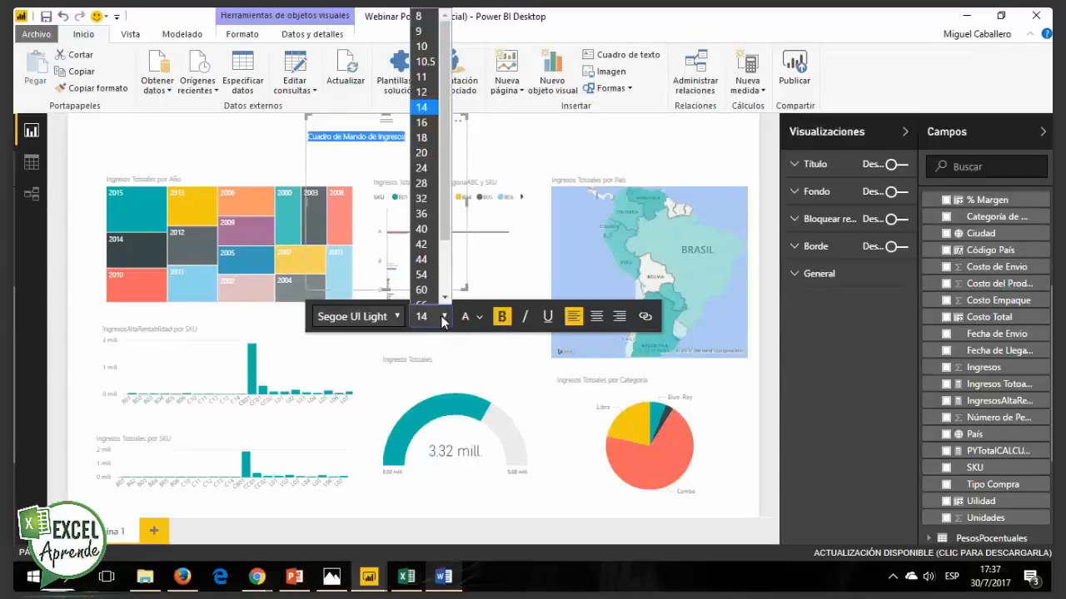
pyautogui.click(425, 203)
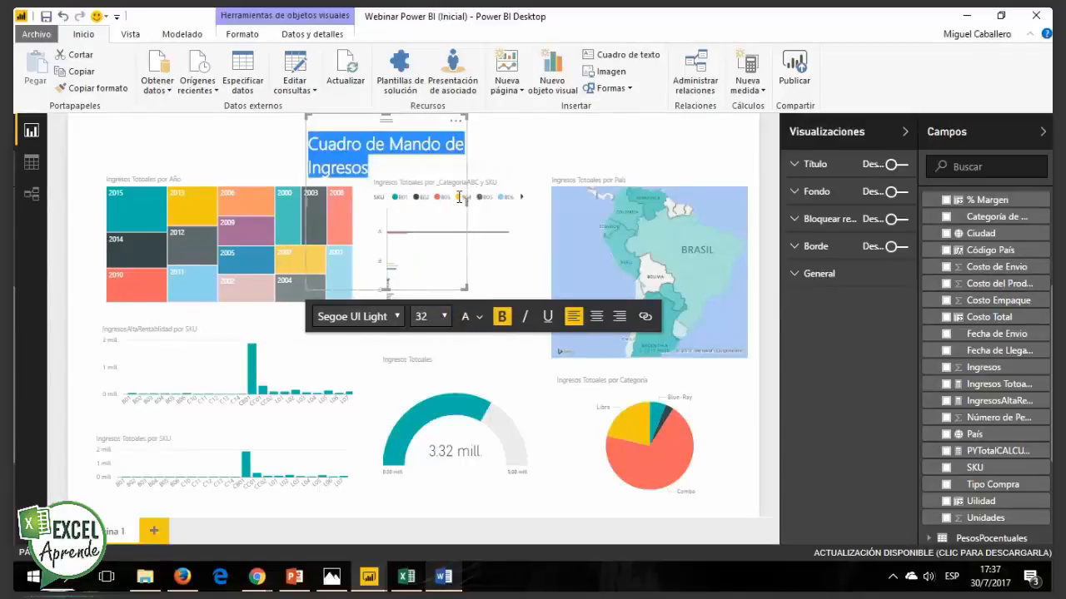
pyautogui.moveTo(481, 203); pyautogui.dragTo(601, 196)
pyautogui.moveTo(450, 287); pyautogui.dragTo(449, 162)
pyautogui.click(235, 148)
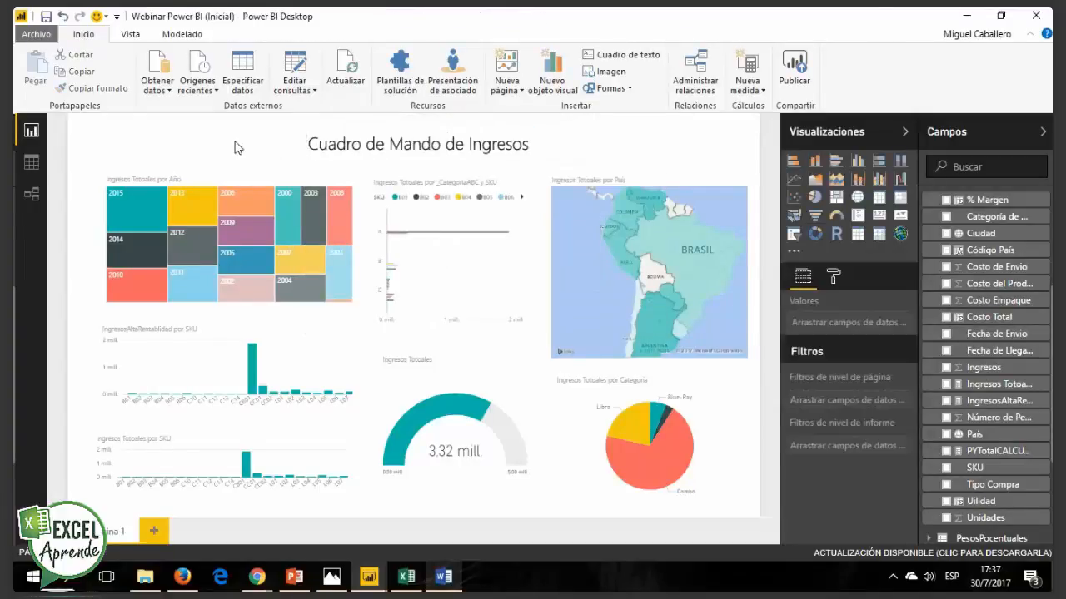
# Step: Insert the image Fast Shop.jpg, shrink it to a small logo, and place it above the Ingresos Totoales por Año treemap
pyautogui.click(592, 72)
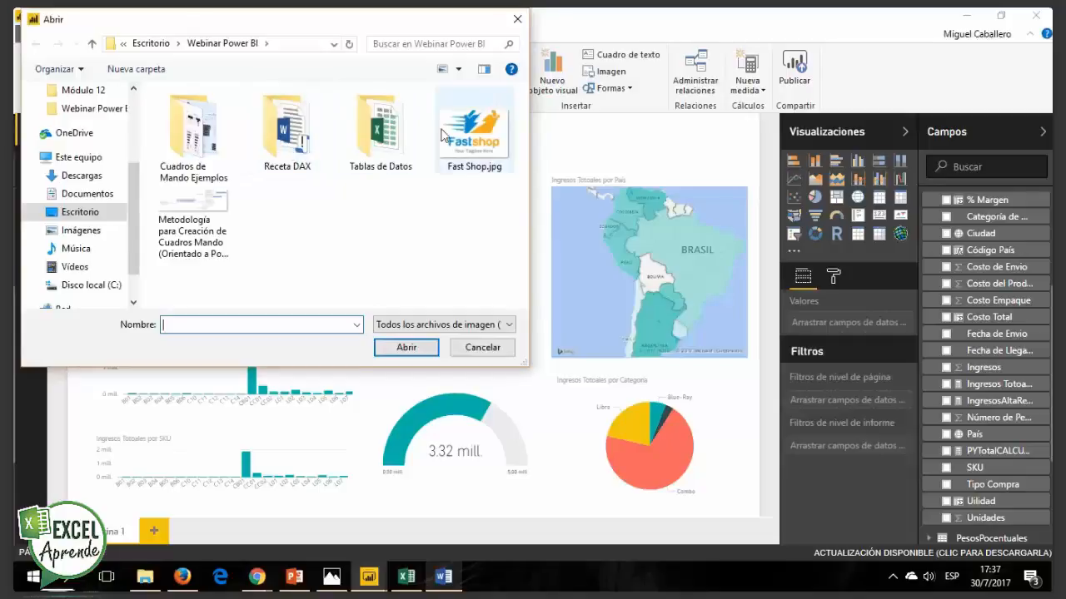
pyautogui.click(466, 137)
pyautogui.click(418, 353)
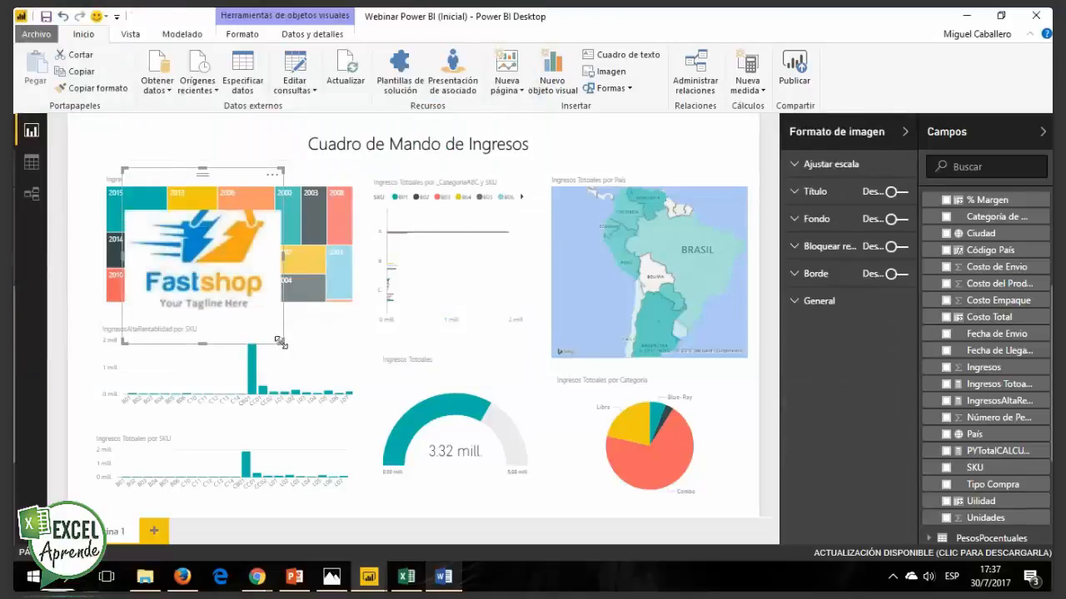
pyautogui.moveTo(281, 342); pyautogui.dragTo(226, 223)
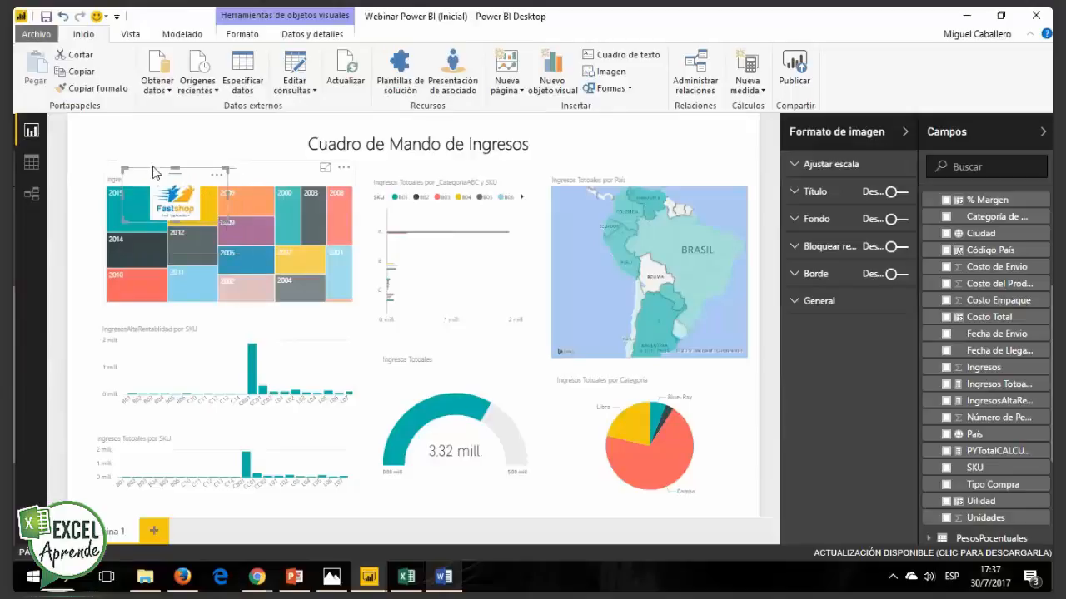
pyautogui.moveTo(152, 173); pyautogui.dragTo(133, 127)
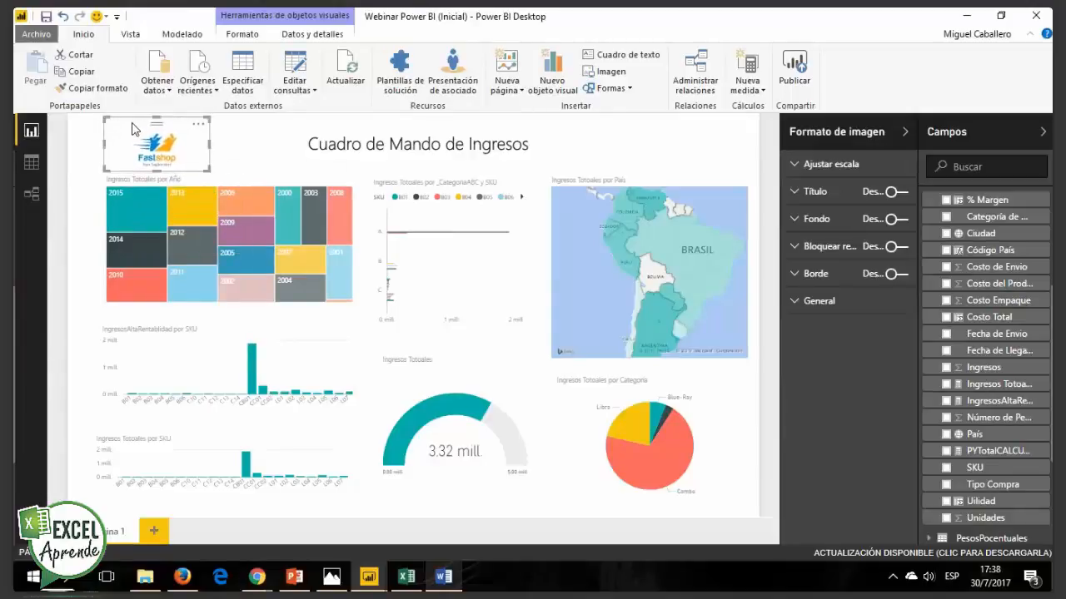
# Step: Switch to the Webinar Power BI (Final) report and examine the Good Dashboard page's ABC chart, income indicators and bullet charts
pyautogui.click(664, 145)
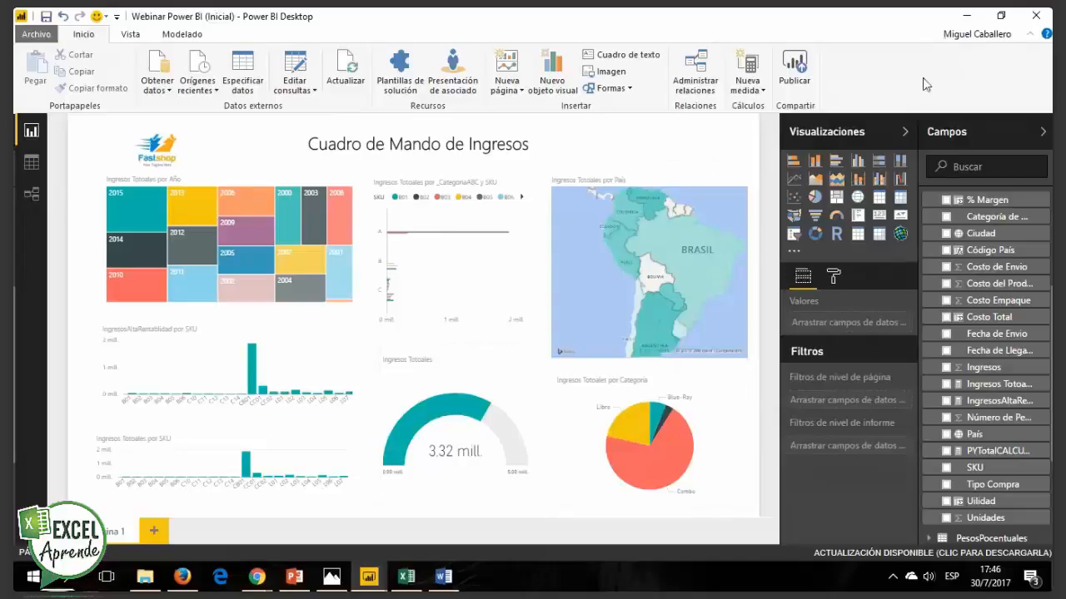
pyautogui.click(966, 17)
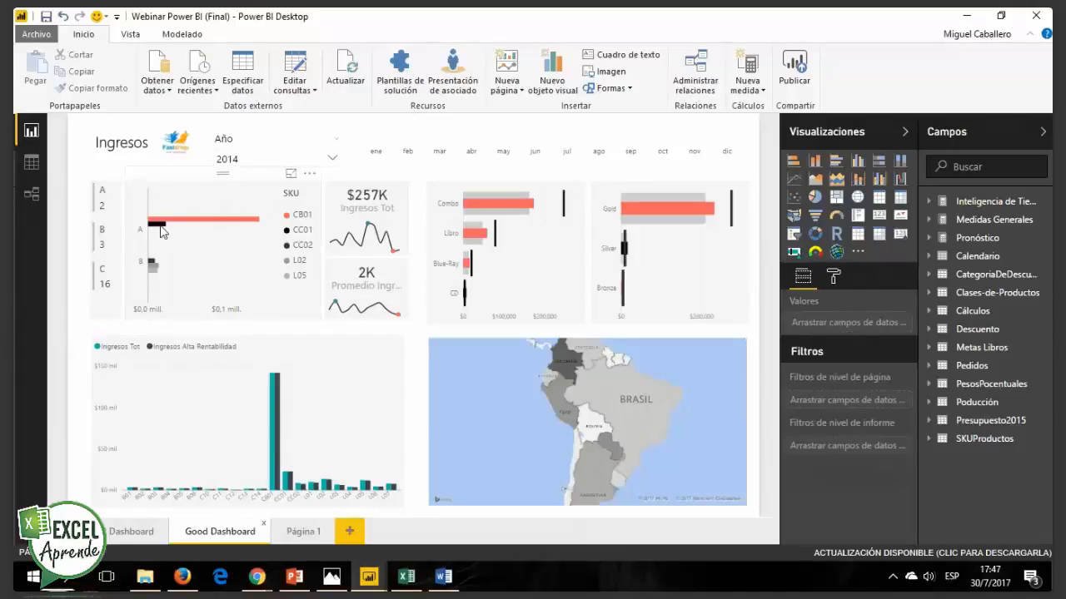
pyautogui.moveTo(163, 232)
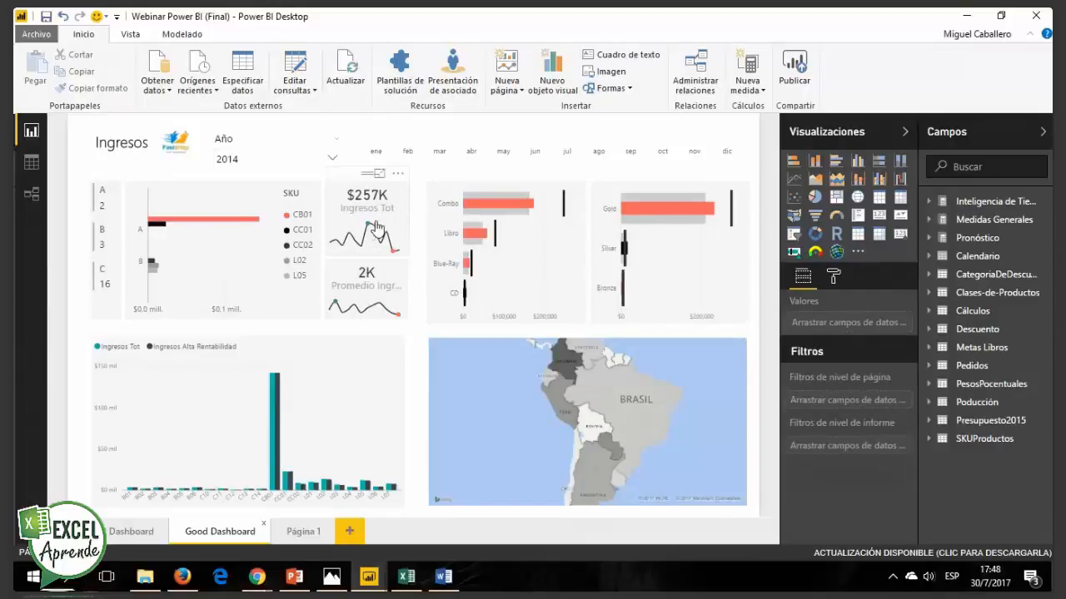
pyautogui.moveTo(366, 230)
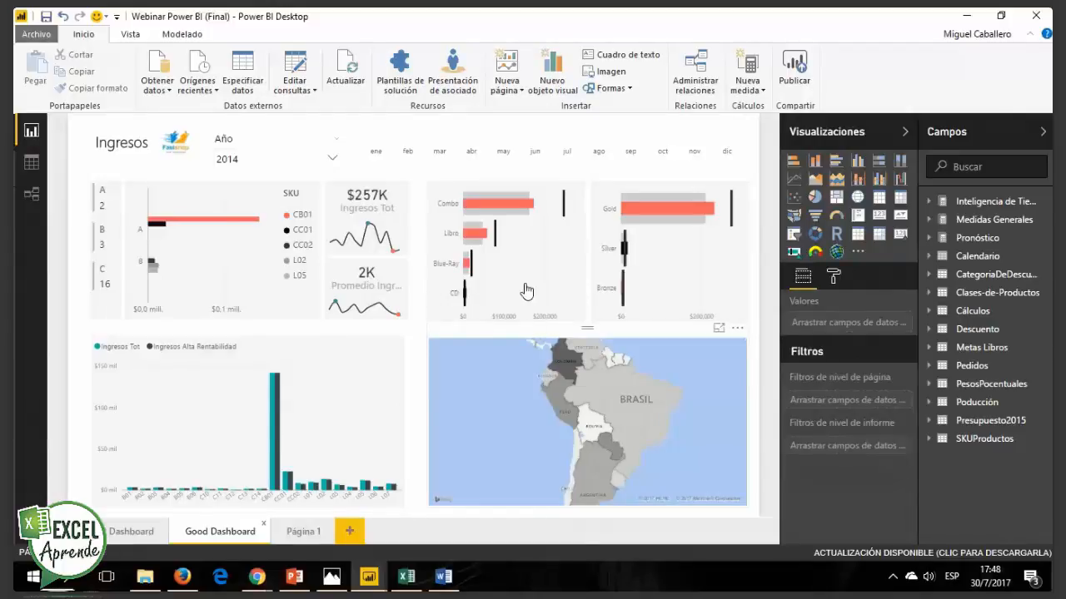
pyautogui.moveTo(587, 216)
pyautogui.moveTo(450, 210)
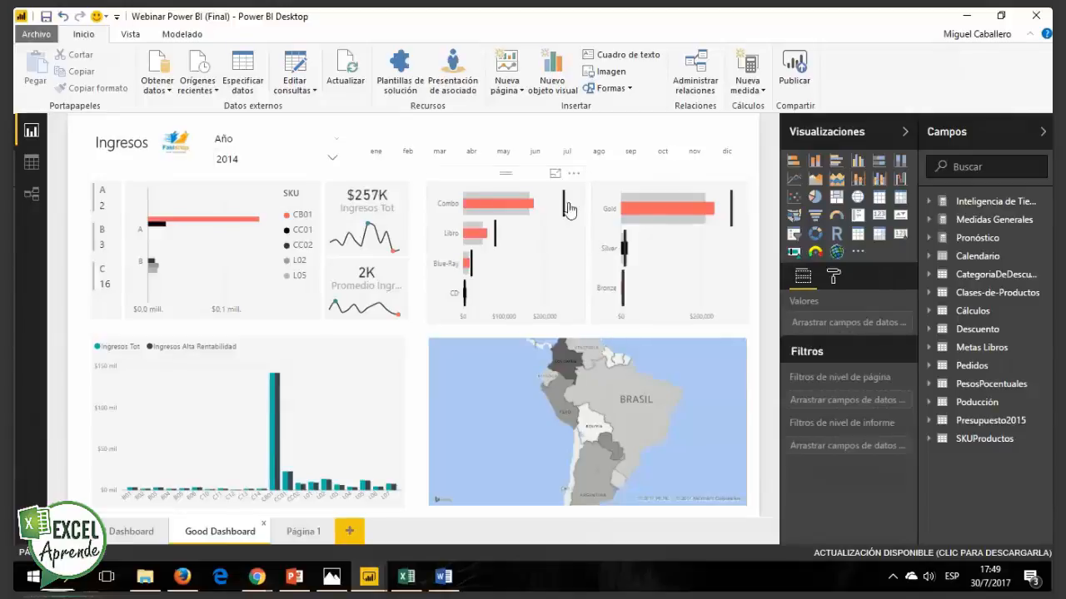
pyautogui.moveTo(564, 227)
pyautogui.moveTo(500, 213)
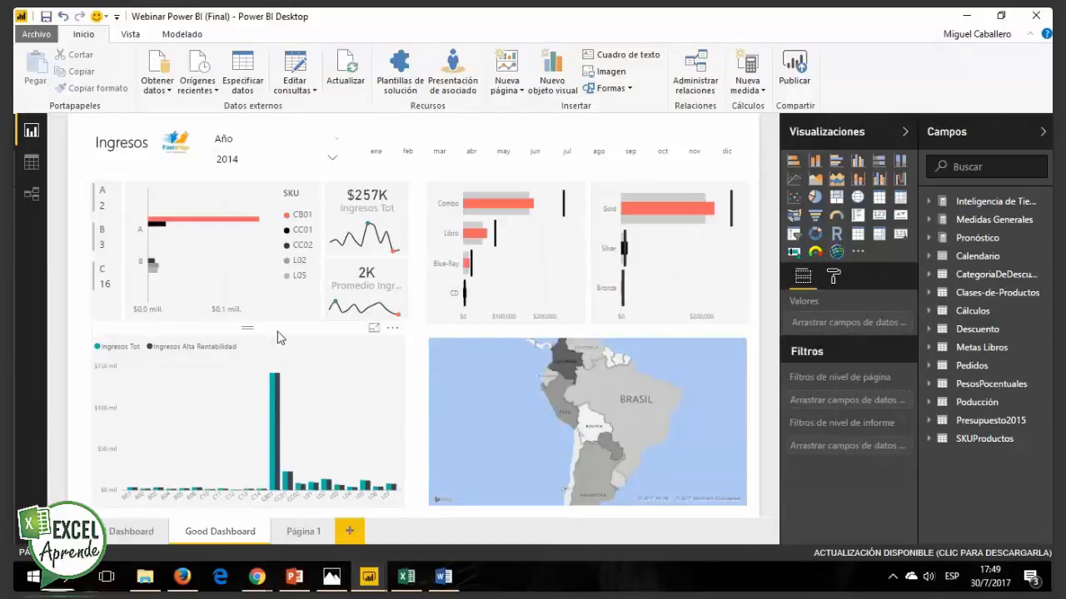
# Step: Inspect the SKU column chart comparing Ingresos Tot with Ingresos Alta Rentabilidad, including the value for product CC01
pyautogui.click(212, 425)
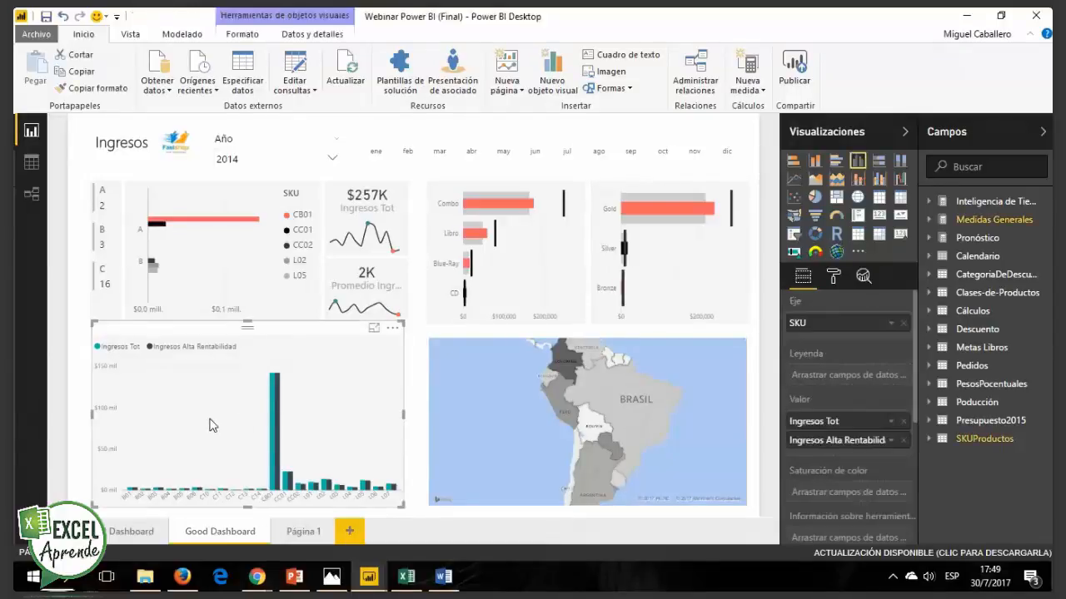
pyautogui.moveTo(304, 397)
pyautogui.moveTo(296, 490)
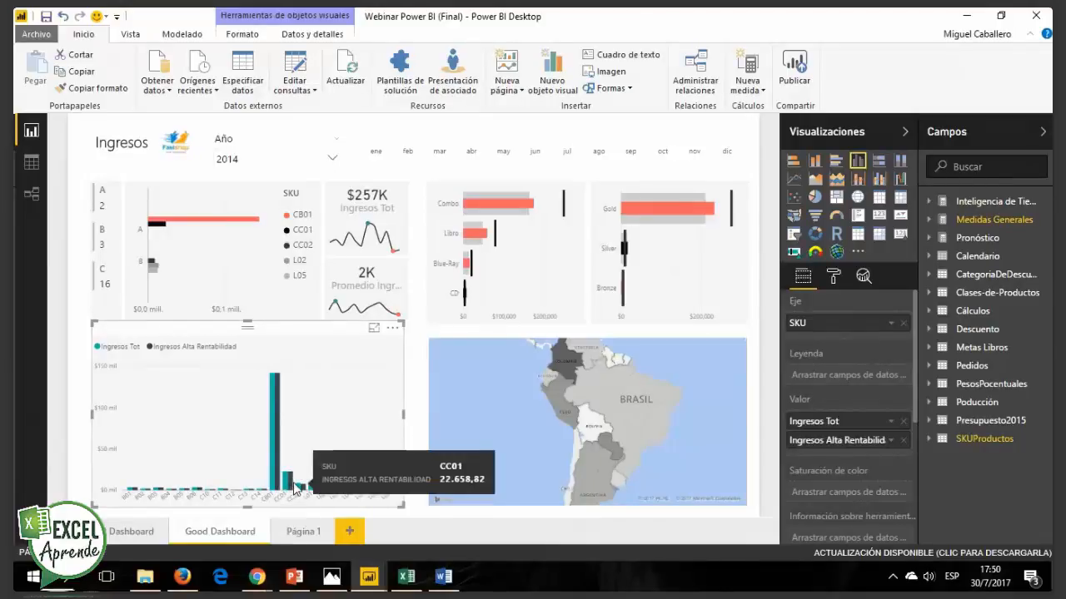
pyautogui.click(409, 391)
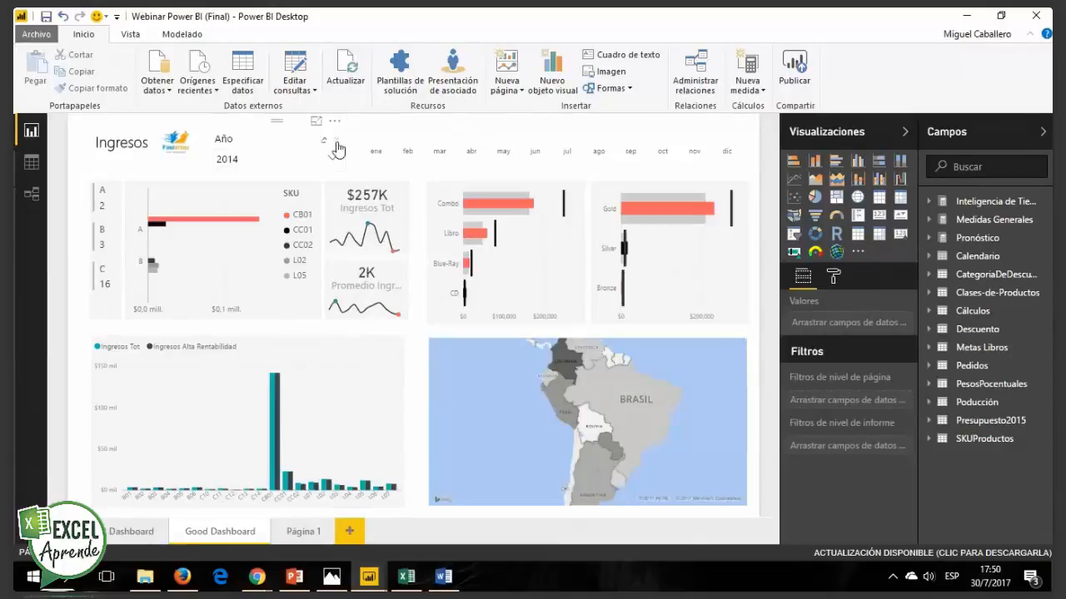
# Step: Try filtering the dashboard to July with the month slicer, and clear the month selection
pyautogui.click(571, 158)
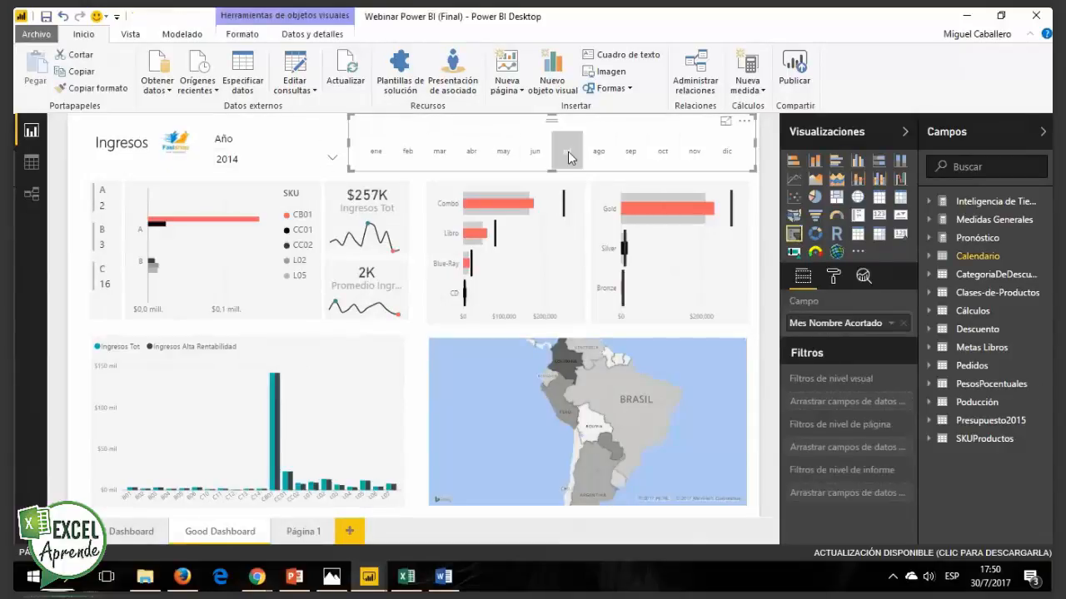
pyautogui.click(569, 159)
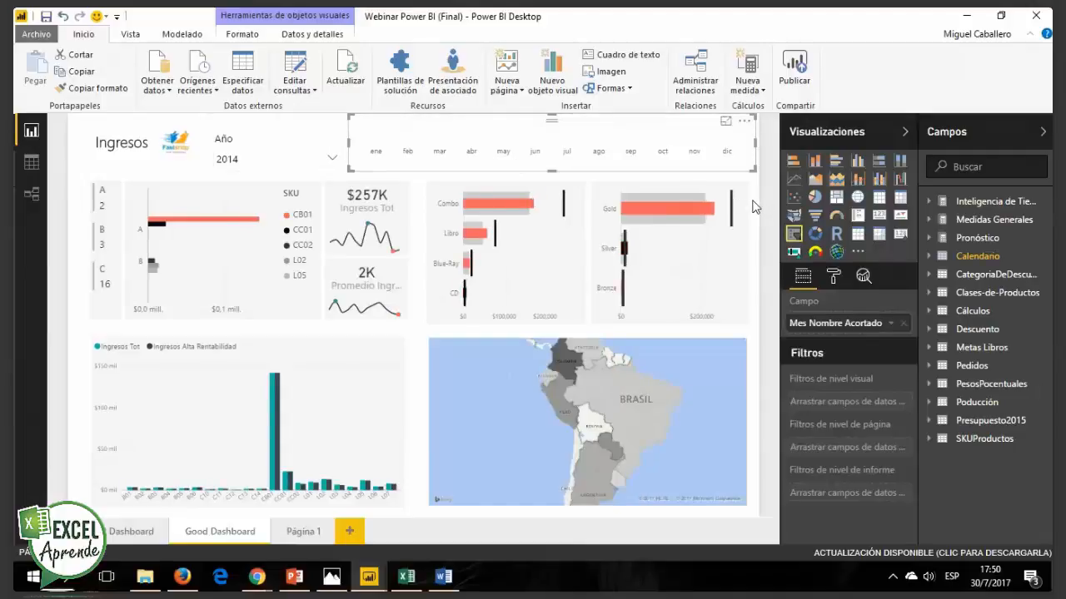
pyautogui.click(754, 206)
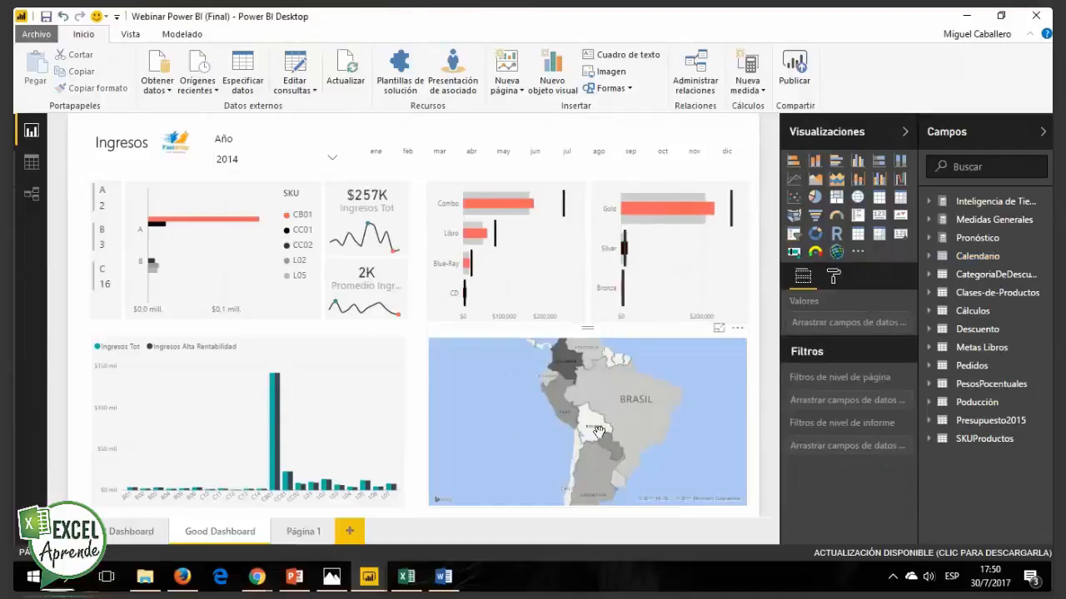